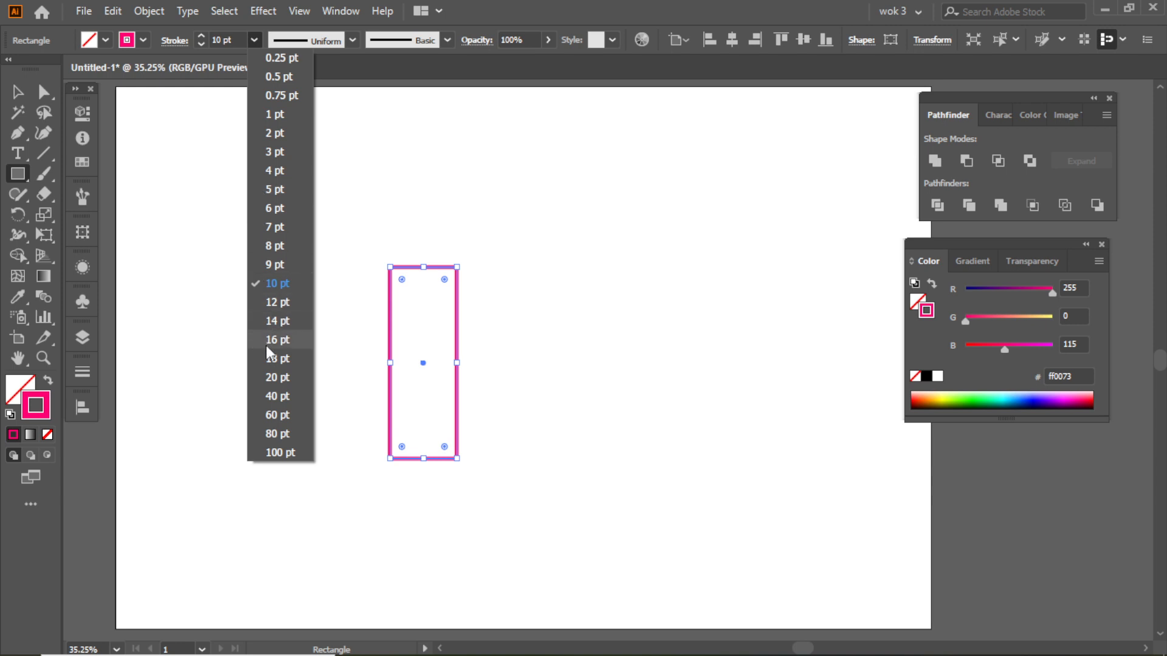
Set the pink rectangle's stroke weight to 18 pt and align the stroke to the inside
left_click(267, 358)
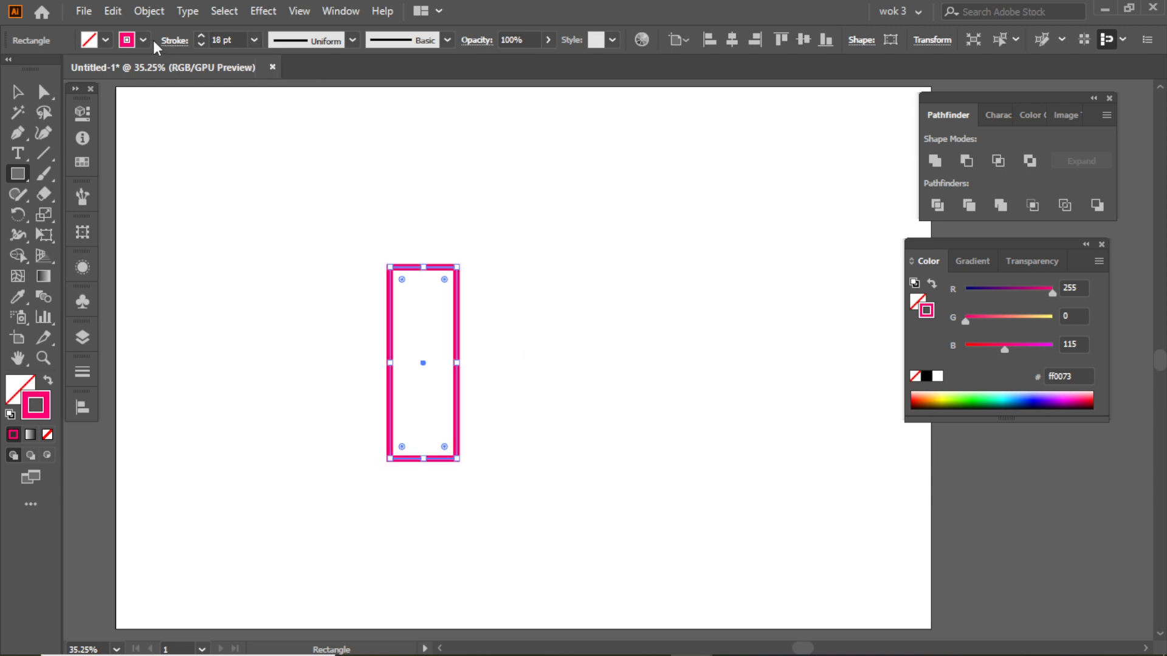
left_click(130, 39)
left_click(129, 40)
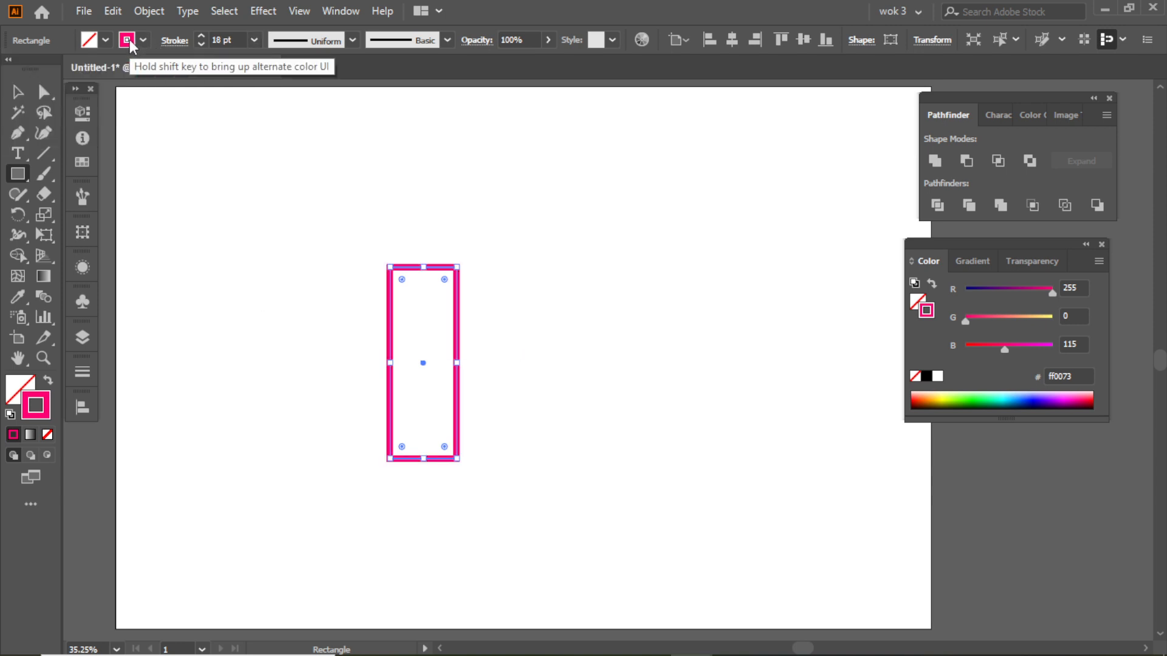
left_click(180, 42)
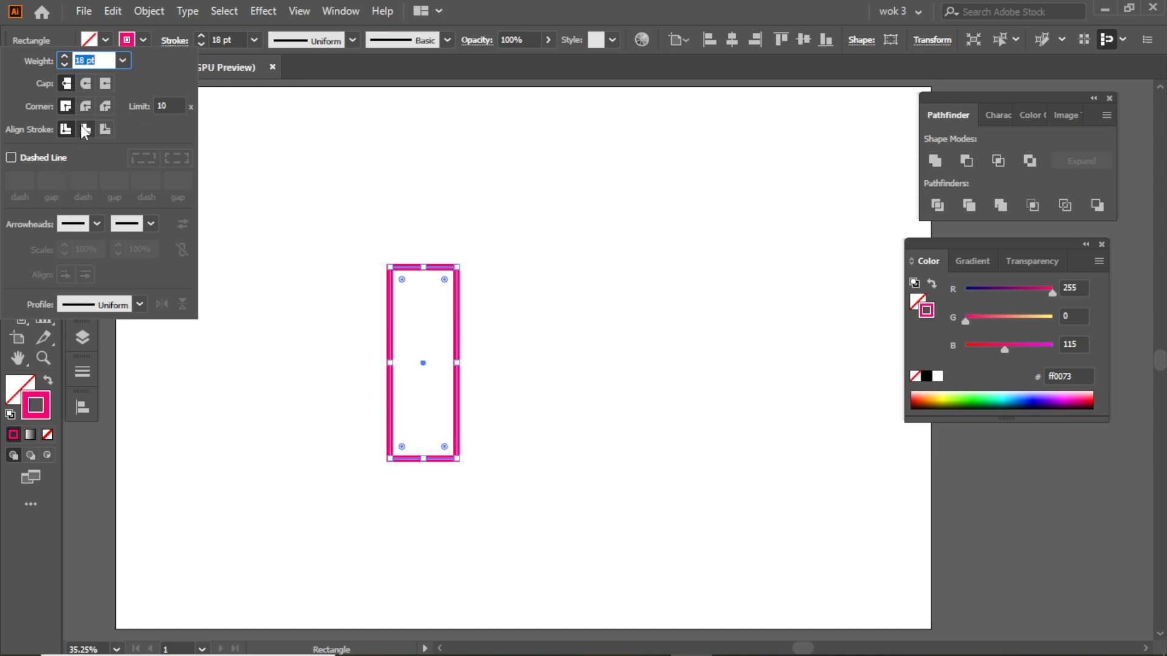
left_click(85, 131)
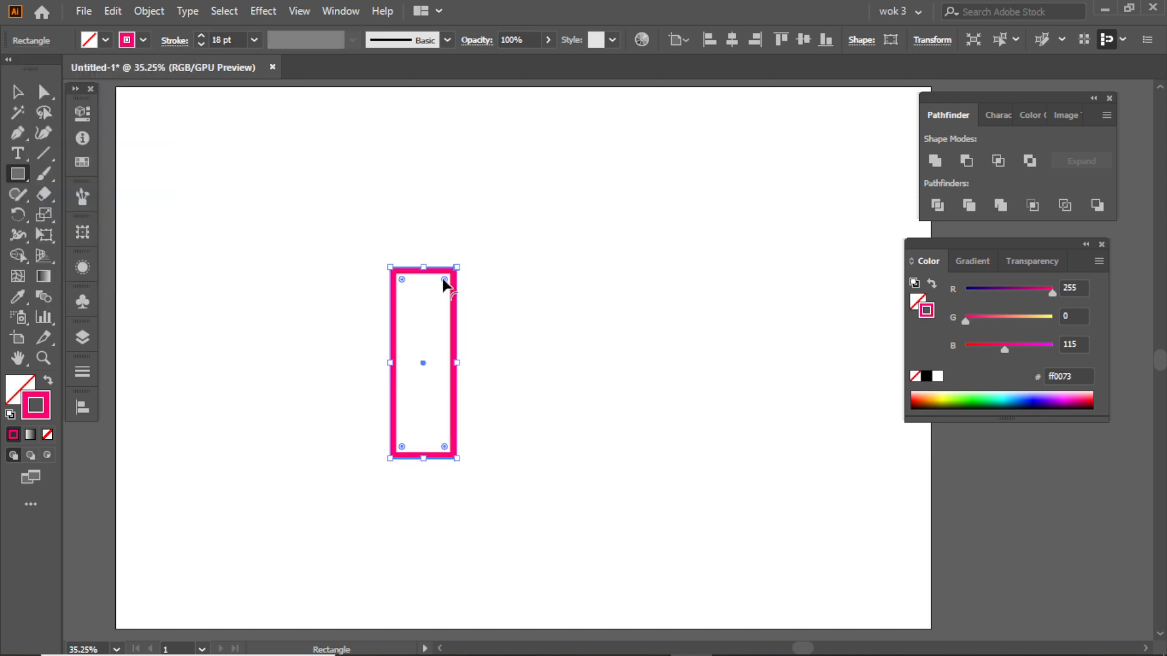
Round the rectangle's corners fully into a capsule and stretch the capsule upward to make it taller
left_click_drag(444, 280, 401, 318)
left_click(382, 239)
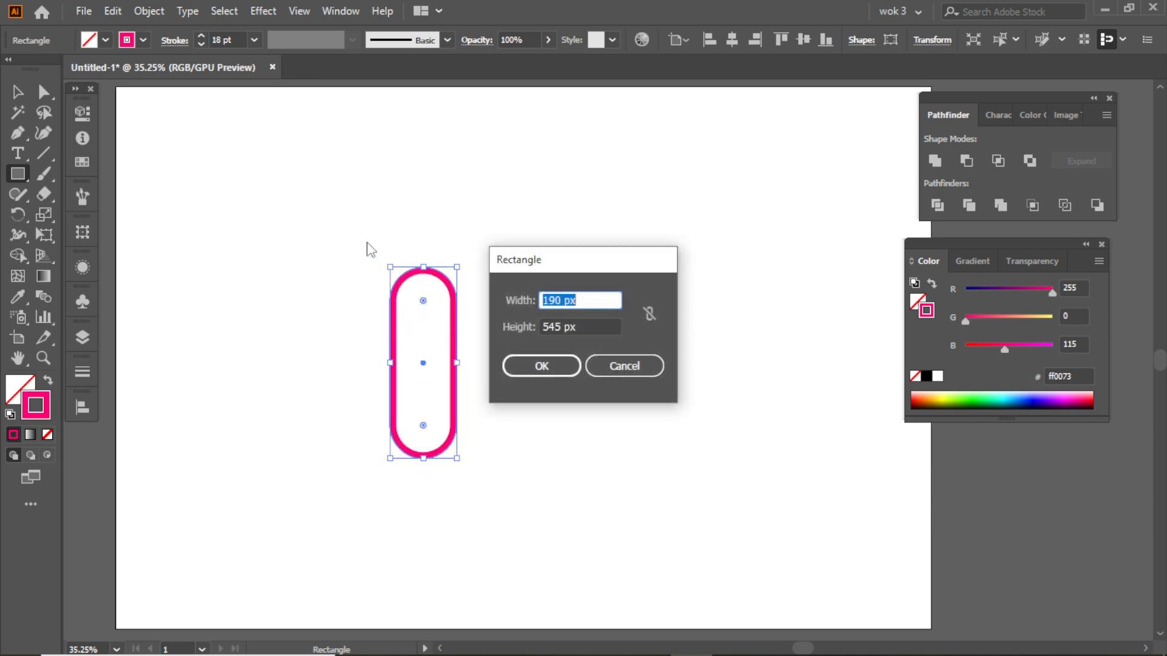
left_click(656, 368)
left_click(18, 91)
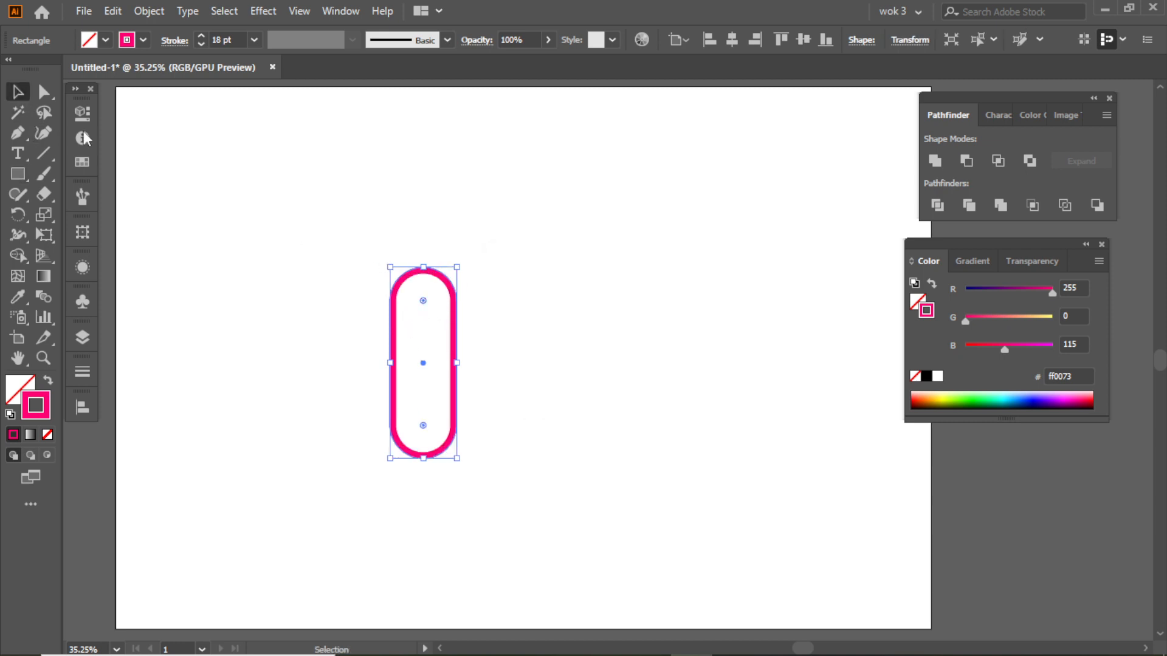
left_click_drag(424, 266, 411, 294)
left_click(464, 204)
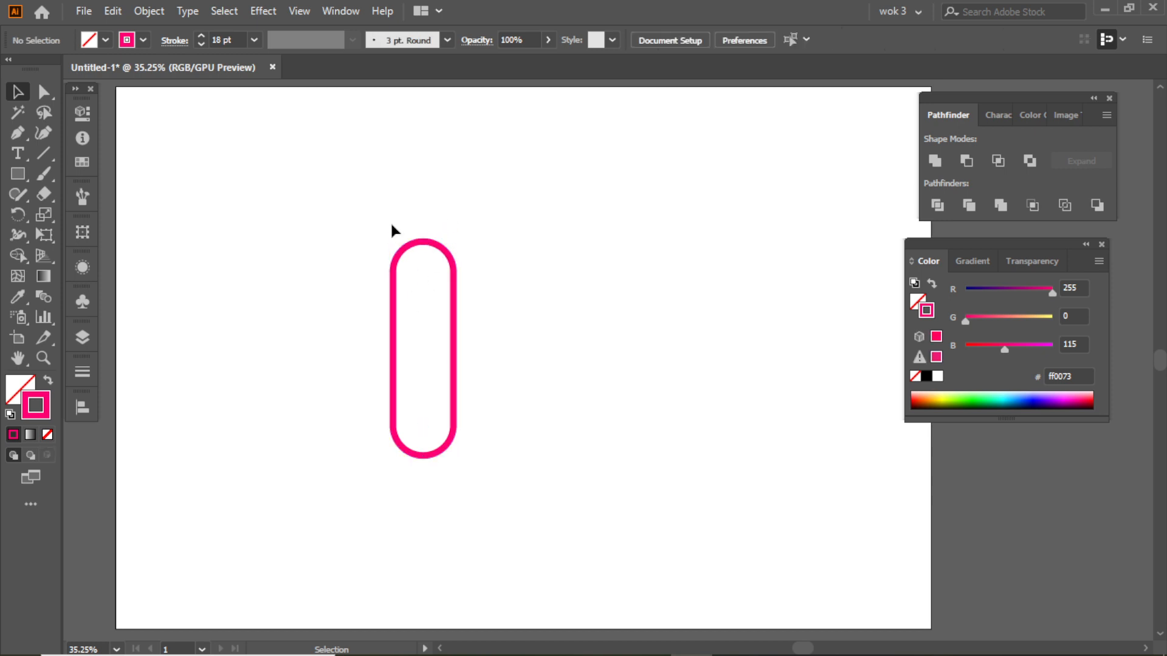
Set the capsule's stroke weight to 20 pt
left_click(455, 301)
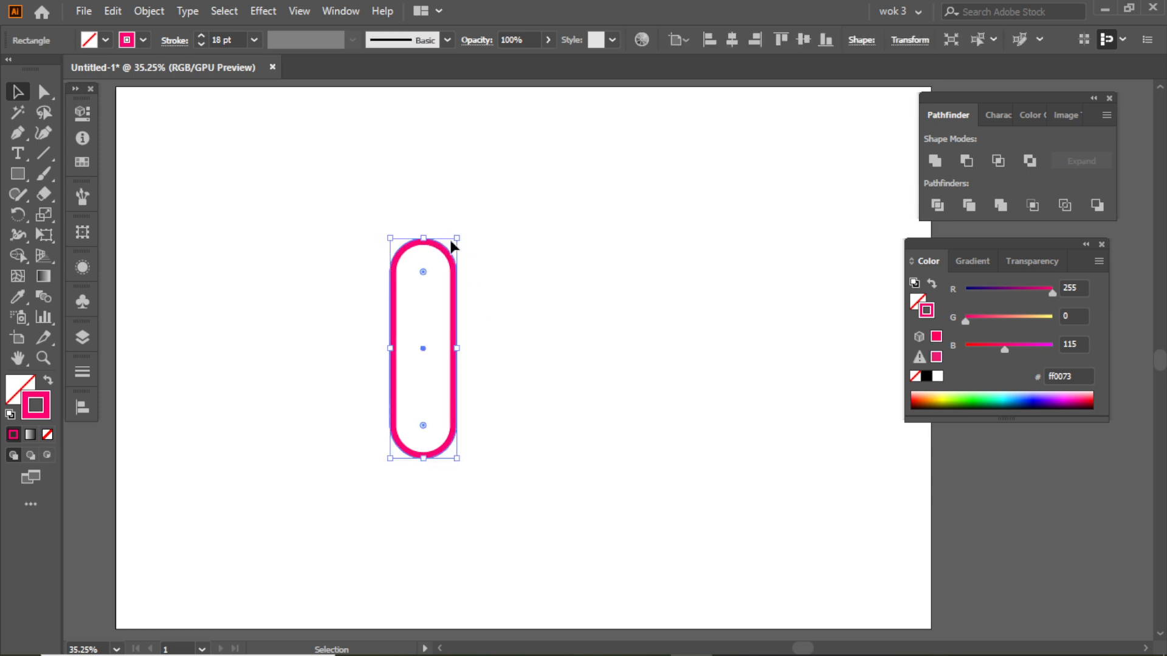
left_click(254, 40)
left_click(274, 379)
left_click(323, 288)
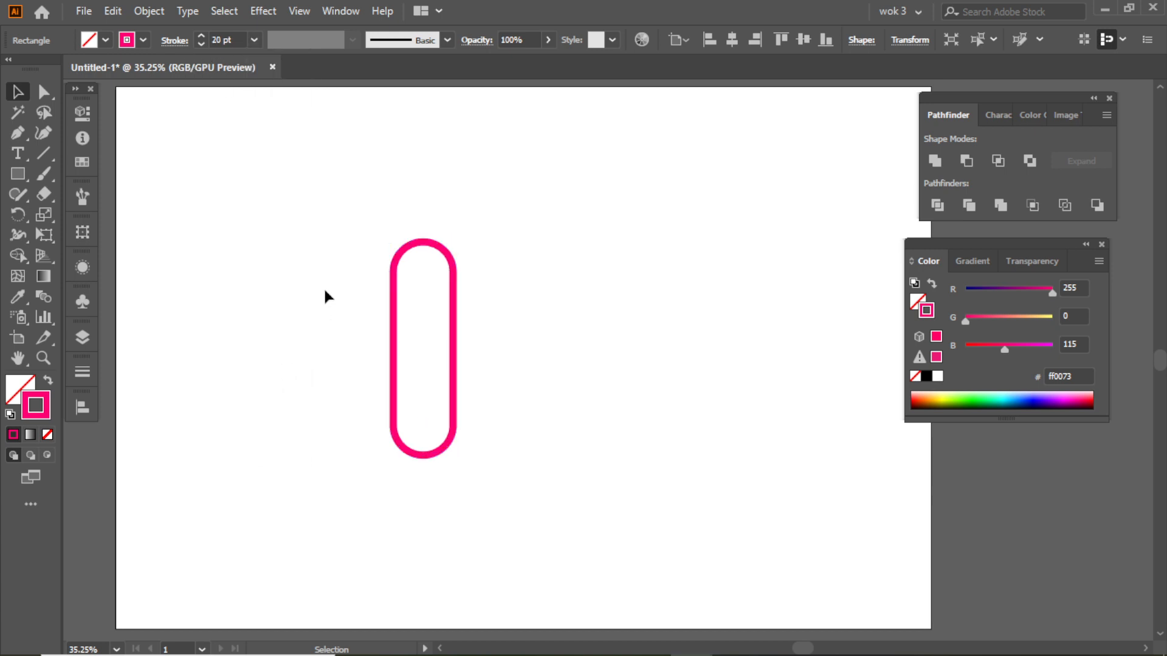
Set the capsule's stroke weight to 30 pt
left_click(455, 298)
left_click(254, 40)
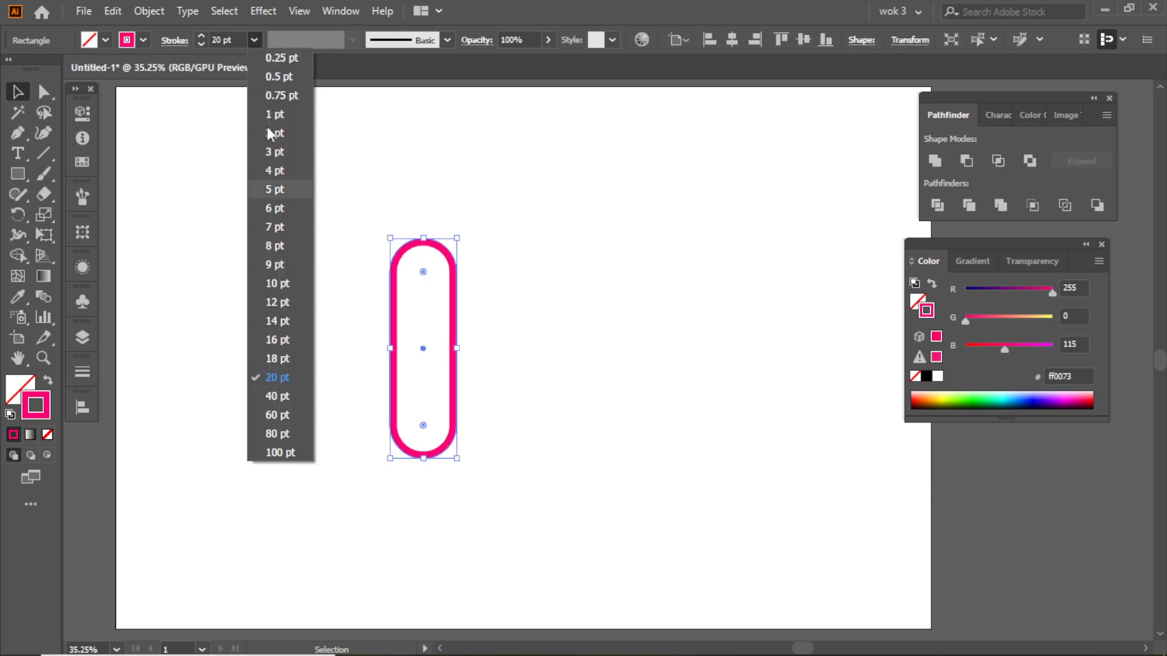
left_click(220, 41)
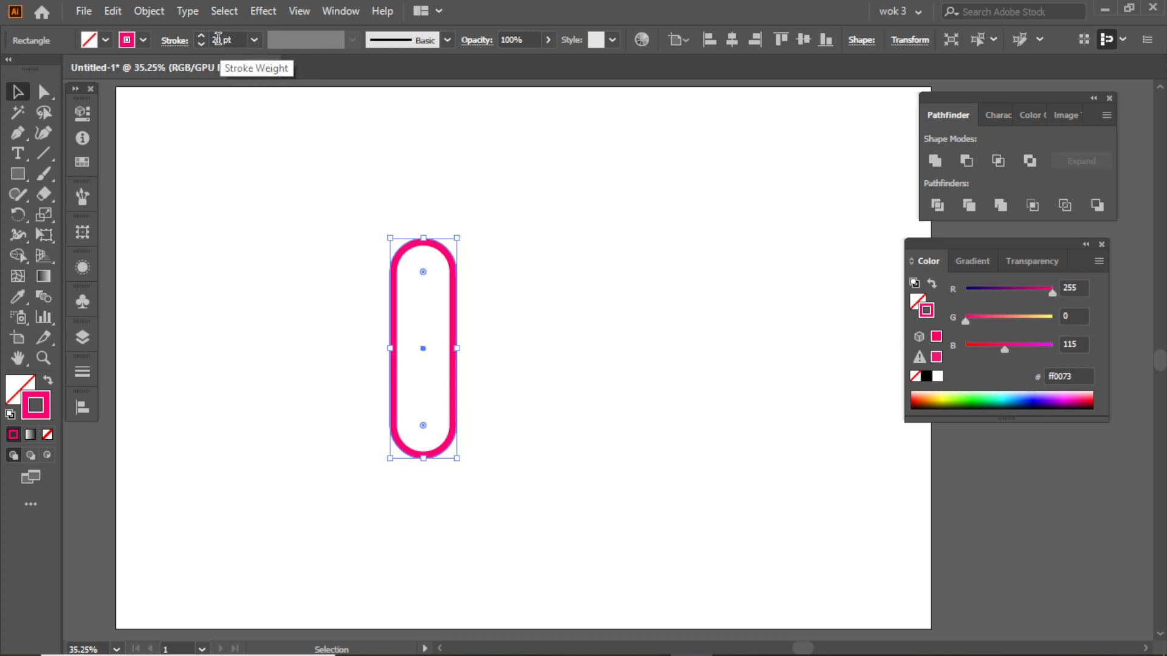
left_click(217, 38)
key("BackSpace")
type("3")
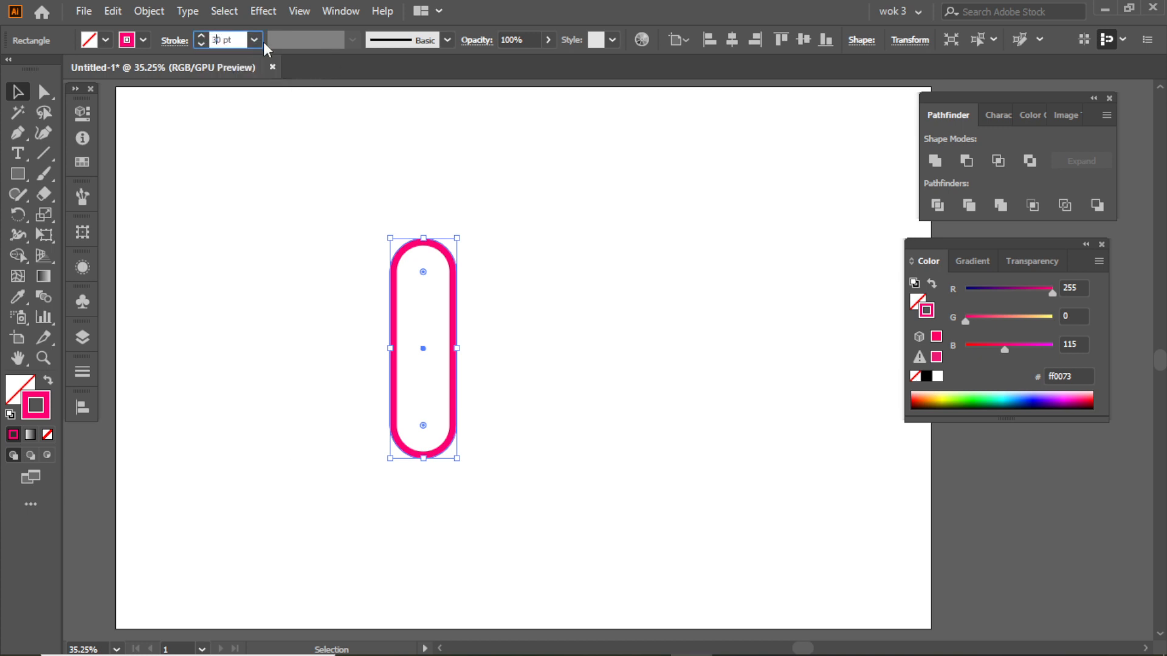
left_click(270, 115)
left_click_drag(316, 155, 529, 315)
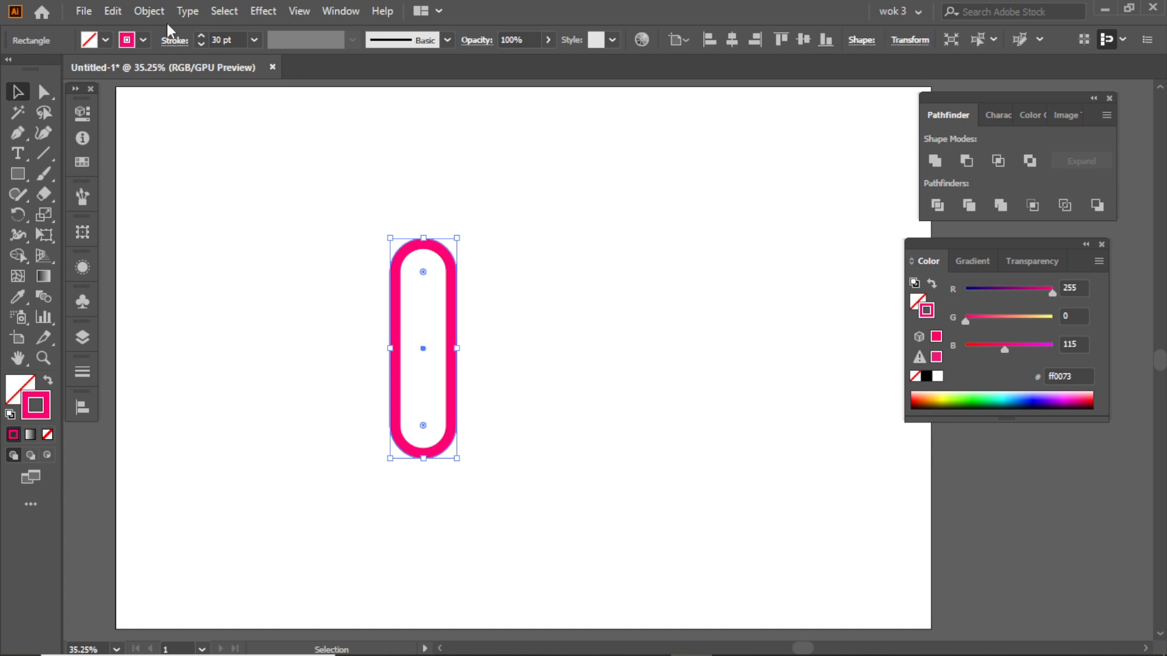
Expand the capsule's appearance into a filled compound path and place a copy beside it with a small gap
left_click(157, 12)
left_click(303, 231)
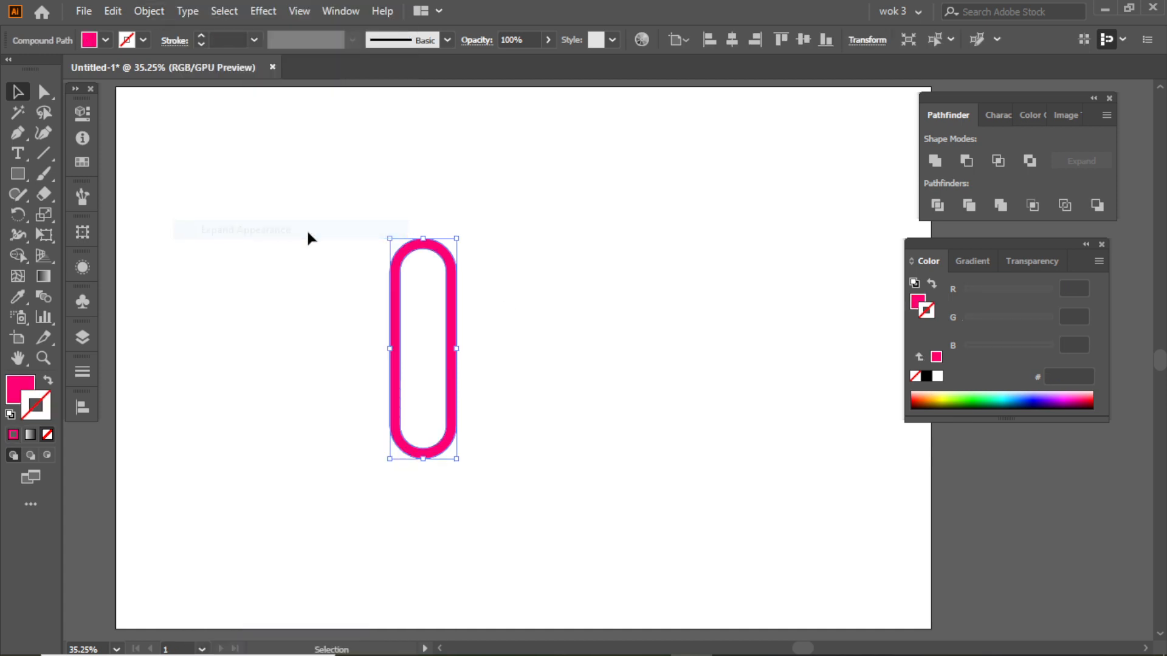
left_click(306, 229)
left_click_drag(447, 272, 481, 294)
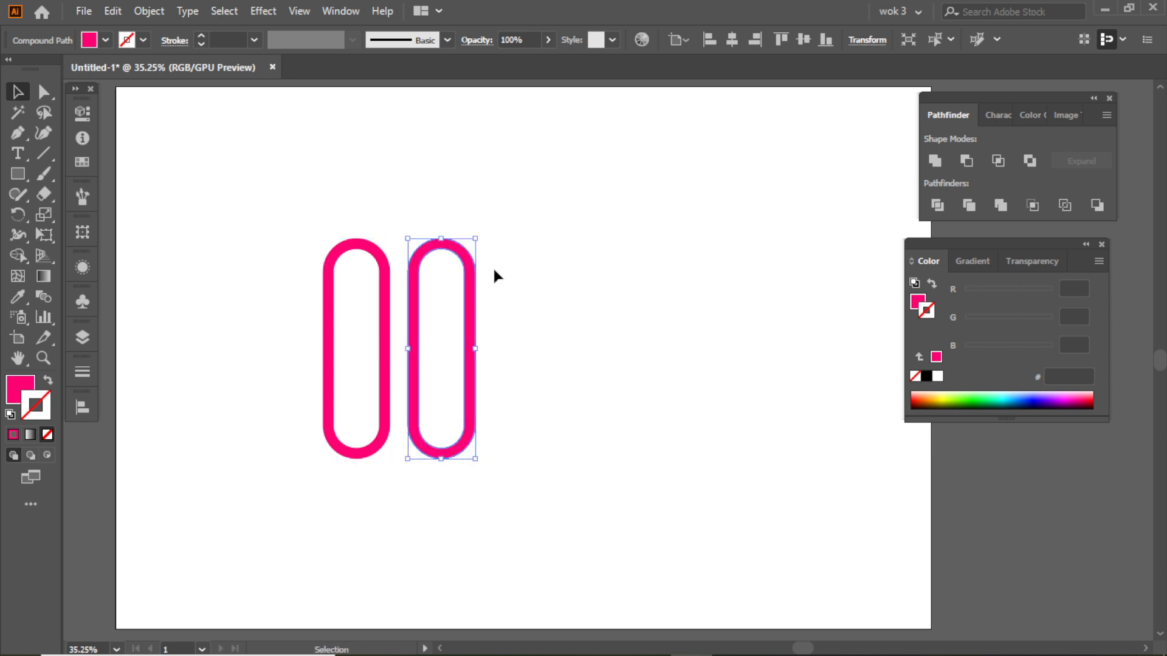
left_click(495, 276)
Copy both capsules, paste them in front, and rotate the pasted pair 90 degrees to form a crossed lattice
left_click_drag(336, 216, 555, 337)
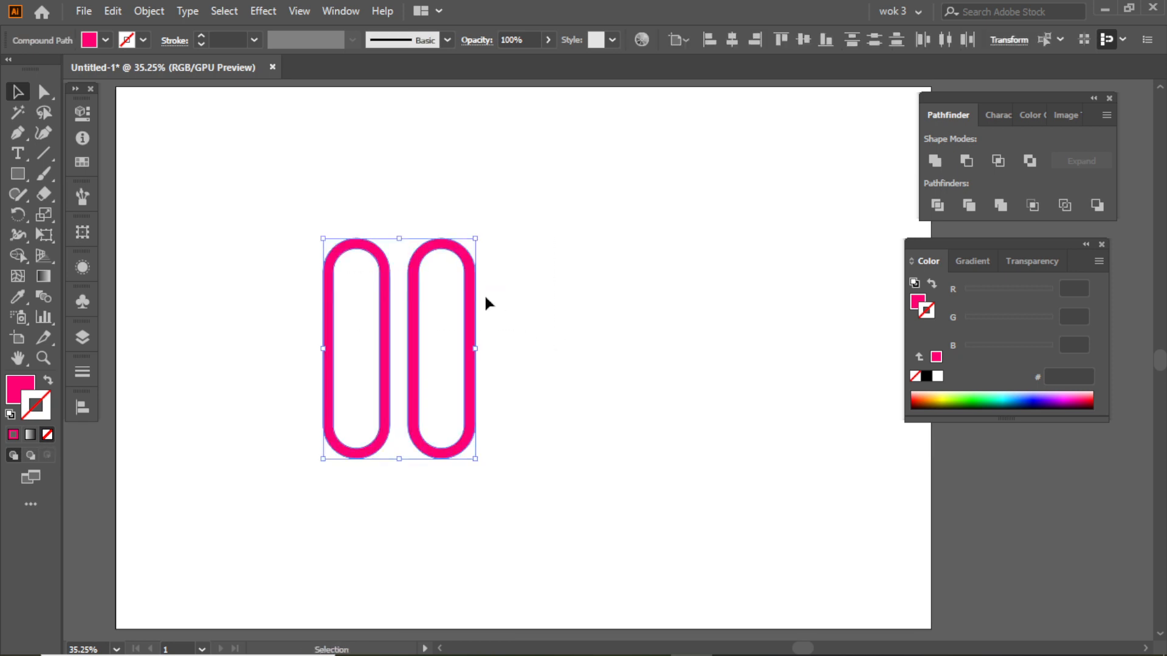
left_click(112, 11)
left_click(146, 93)
left_click(112, 11)
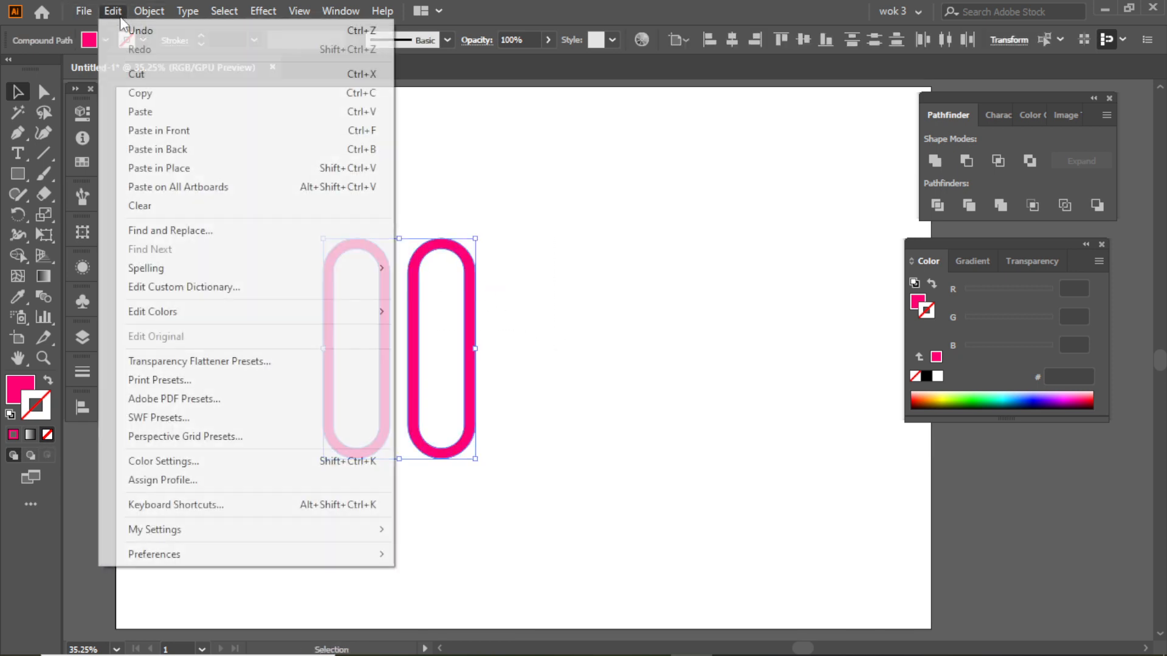
left_click(178, 130)
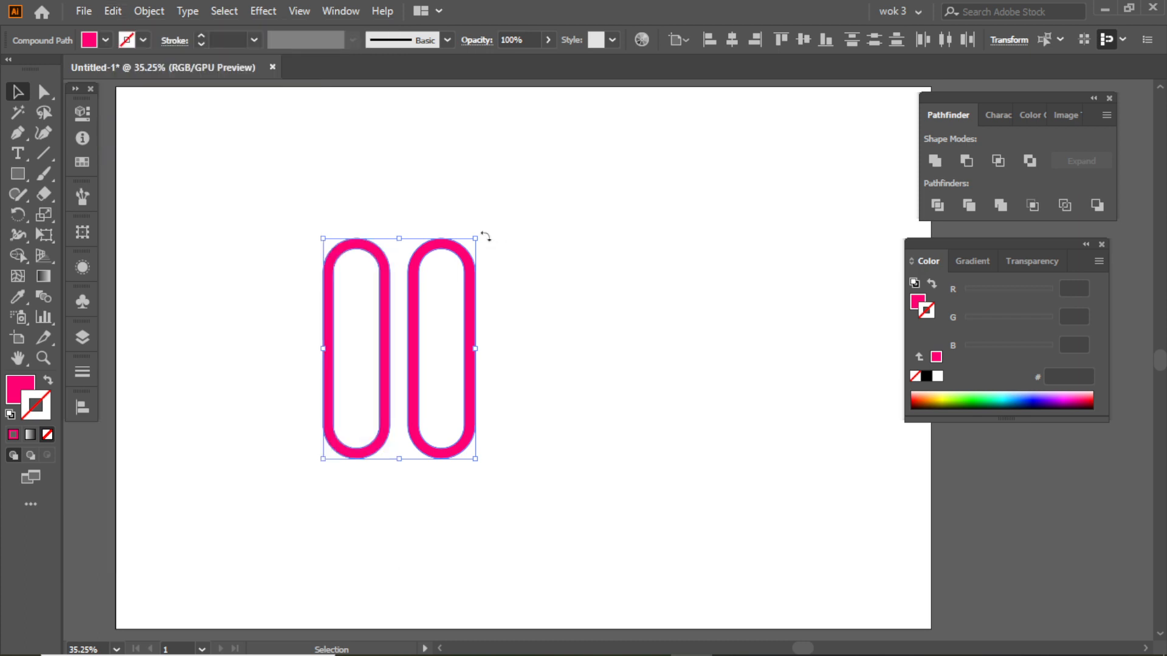
left_click_drag(485, 236, 534, 407)
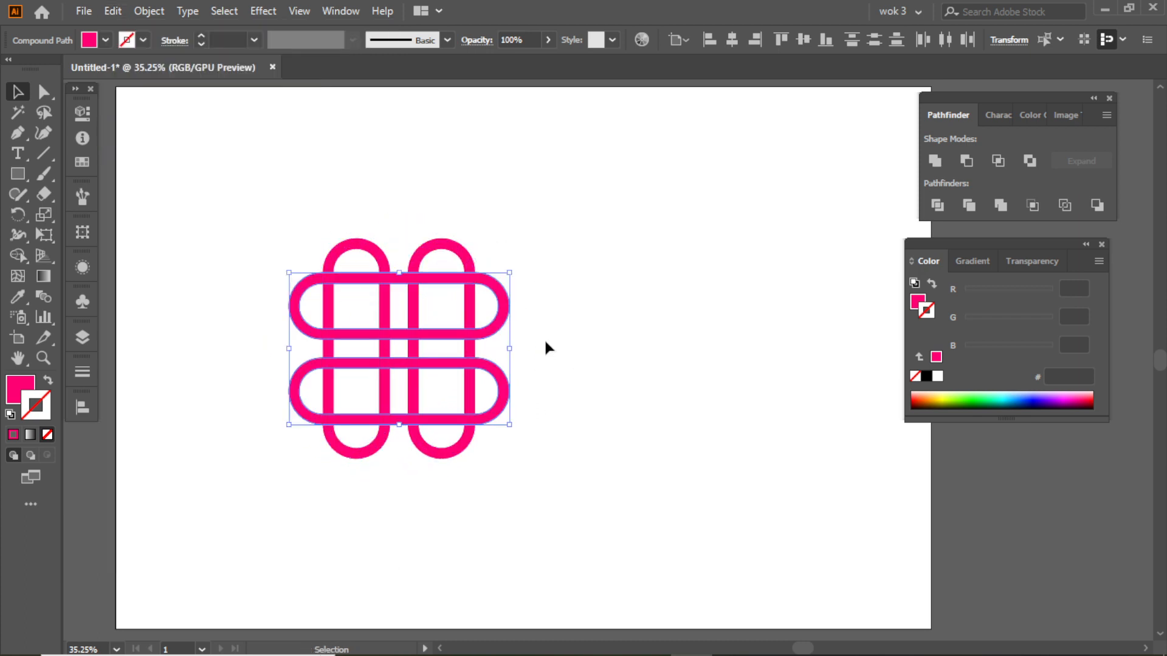
left_click(545, 322)
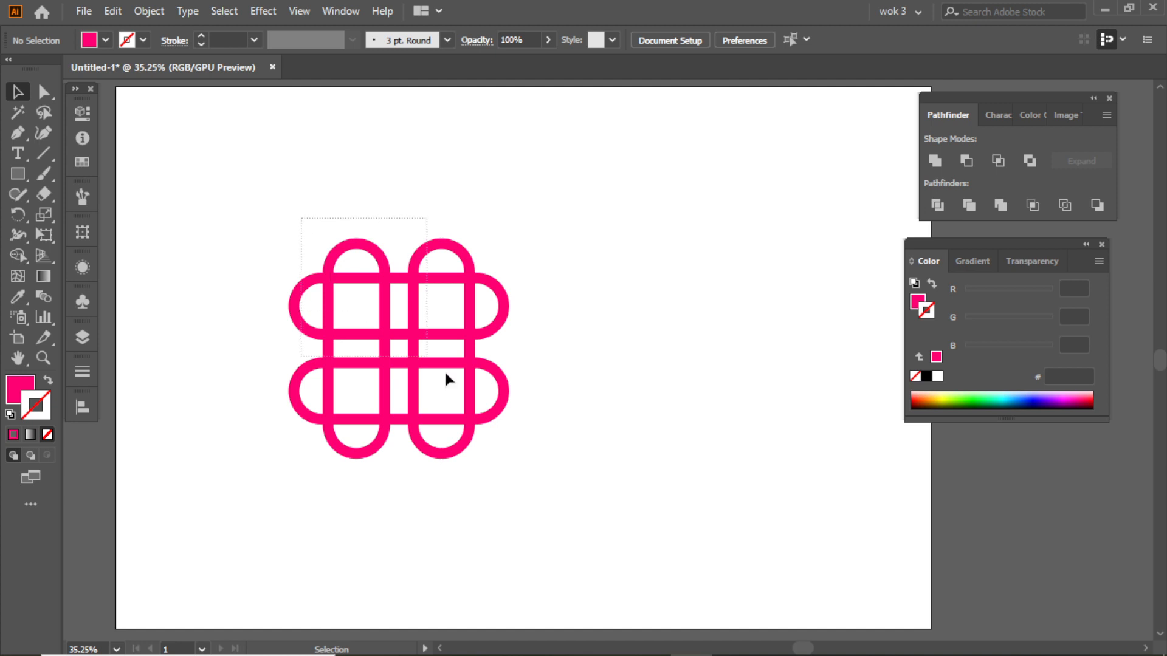
Split all four overlapping capsules with the Pathfinder Divide operation and ungroup the resulting pieces
left_click_drag(540, 473, 540, 474)
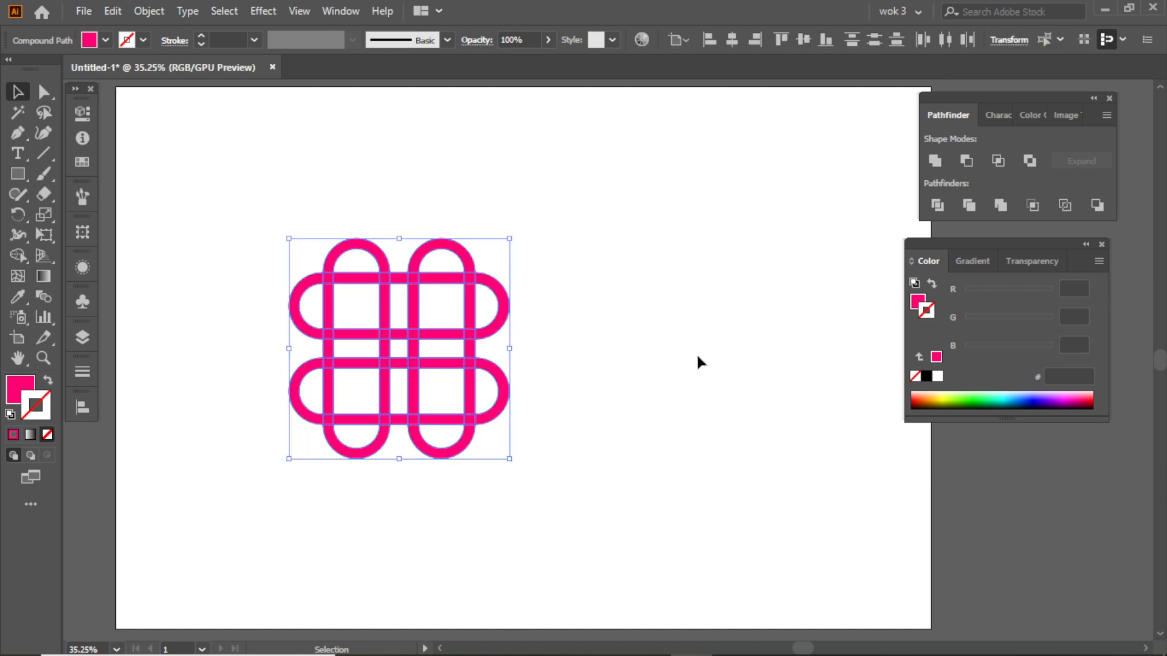
left_click_drag(417, 278, 441, 279)
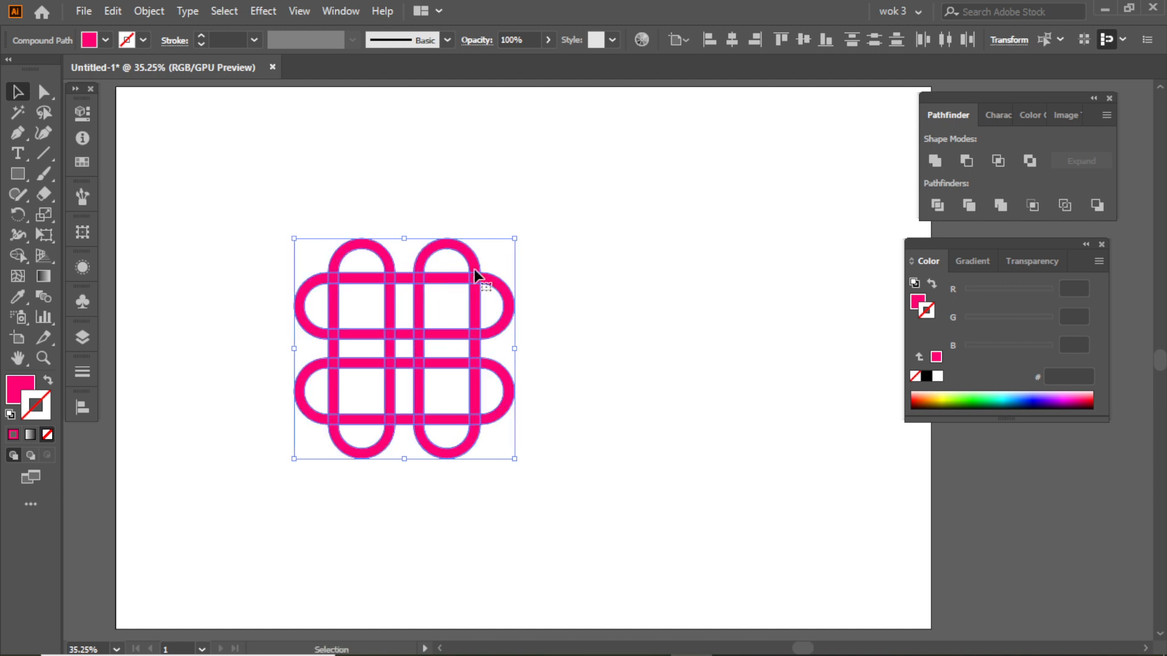
left_click(938, 204)
right_click(416, 298)
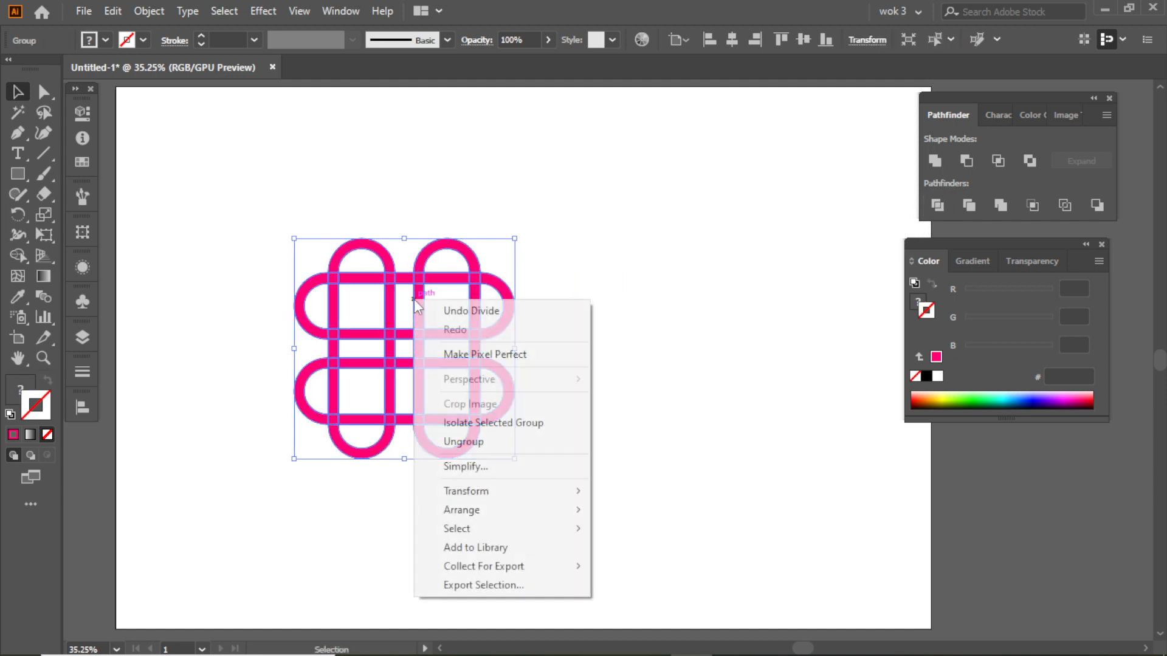
left_click(480, 443)
left_click(560, 429)
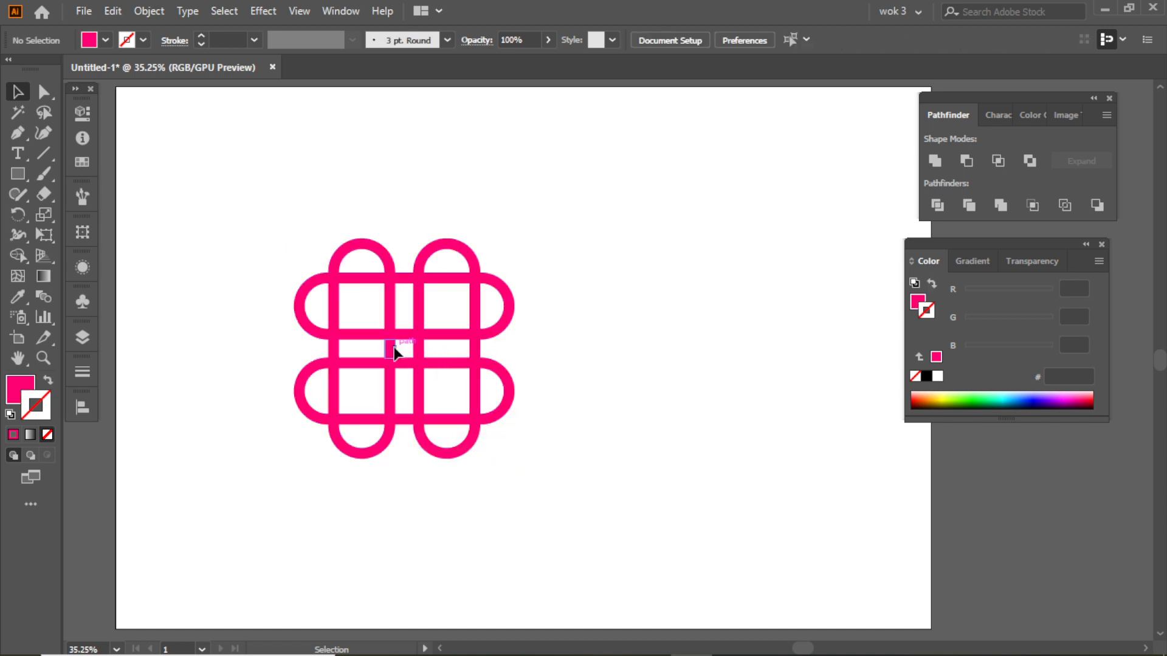
Delete the four short bar segments surrounding the small square at the centre of the lattice
left_click(393, 346)
key("Delete")
left_click(418, 347)
key("Delete")
left_click(407, 334)
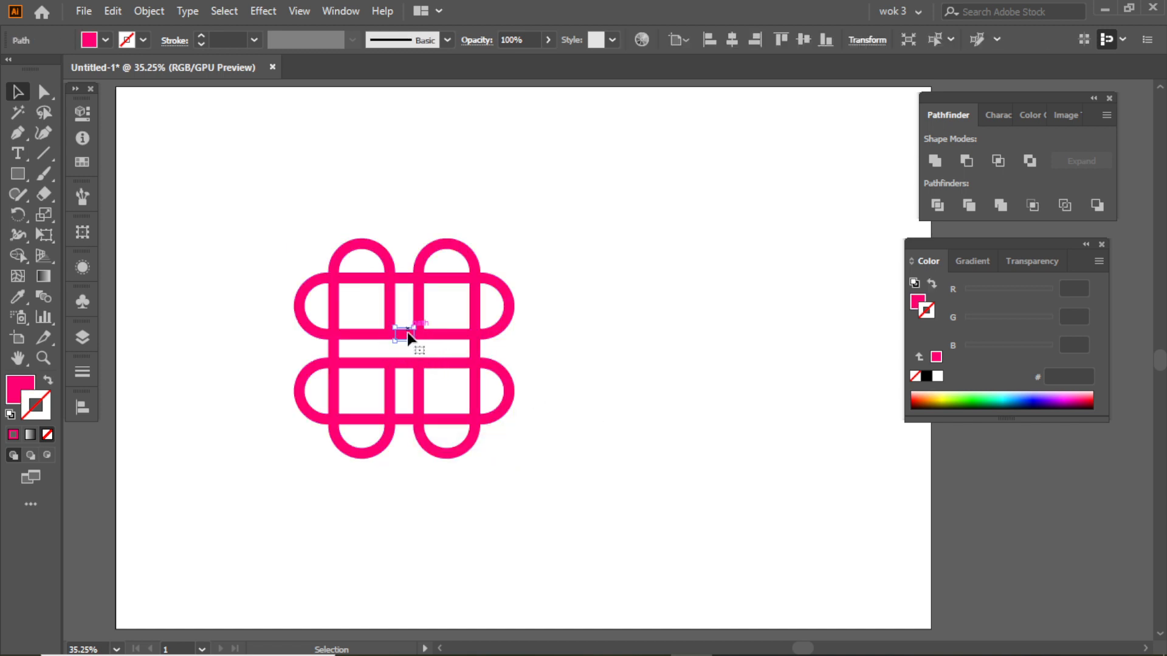
key("Delete")
left_click(408, 363)
key("Delete")
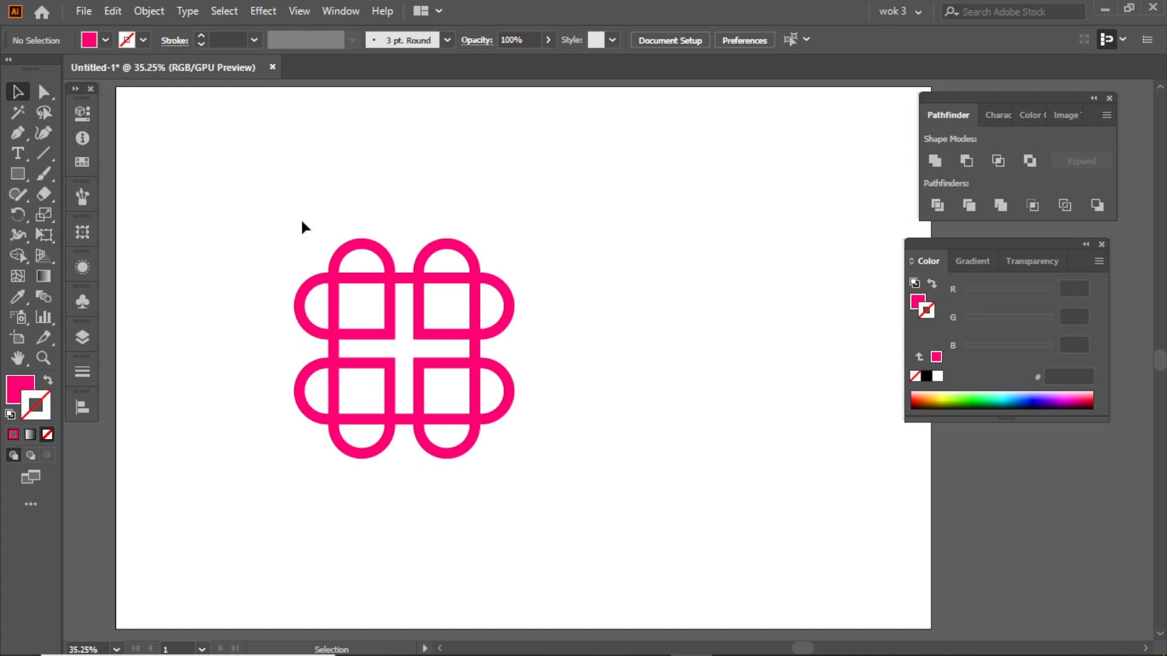
Delete the unfilled leftover shapes in the horizontal and vertical gaps between the four loops at the centre
left_click_drag(541, 476, 599, 516)
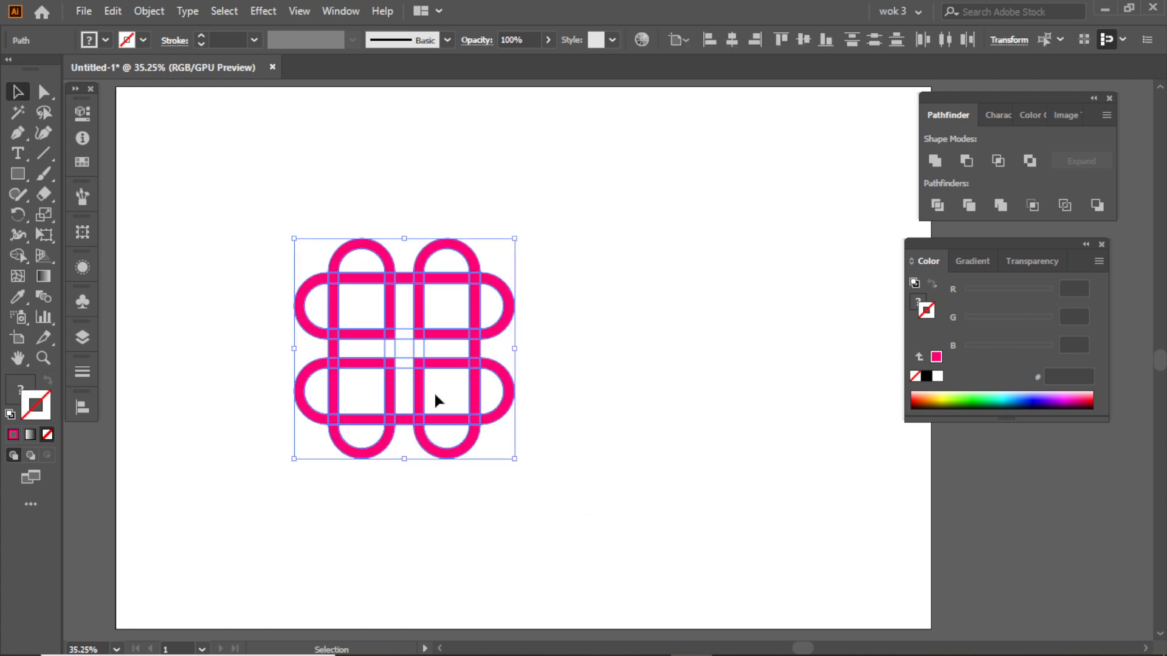
left_click(454, 348)
left_click_drag(351, 345, 458, 350)
key("Delete")
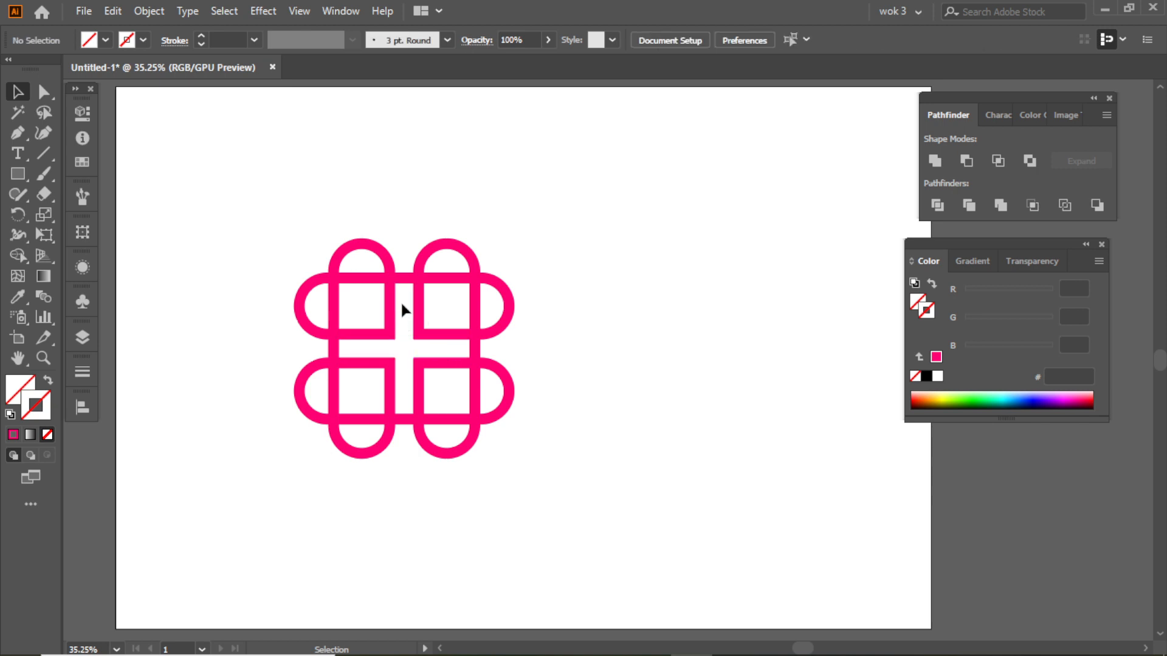
left_click_drag(400, 392, 406, 391)
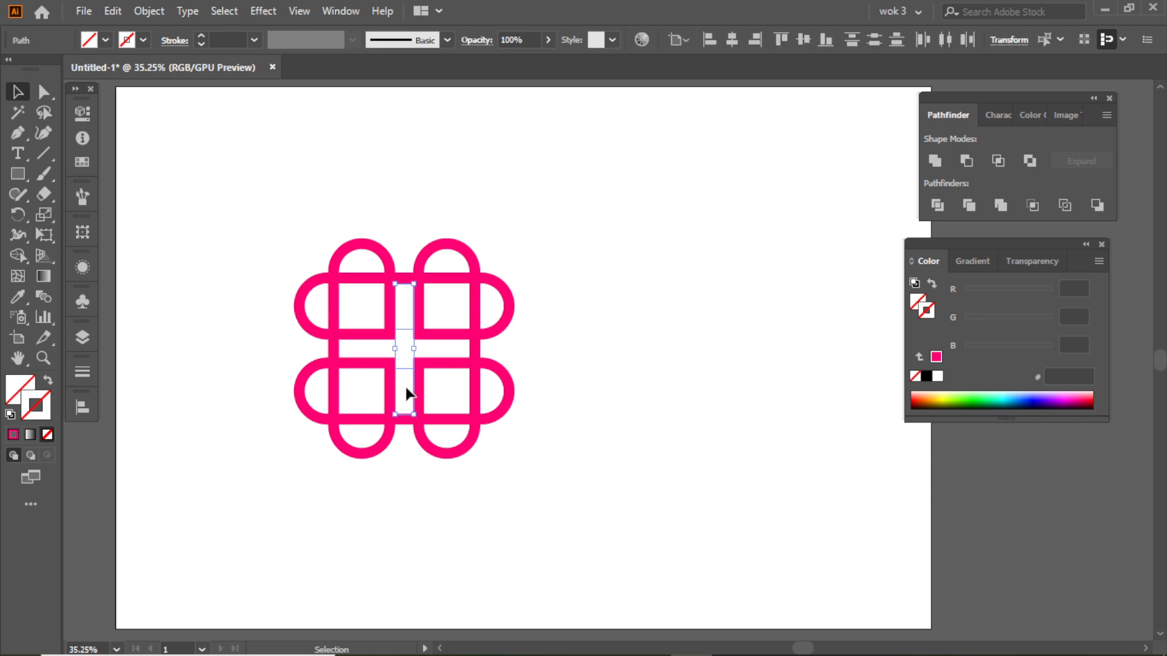
key("Delete")
Select all pink-filled lattice pieces with the Magic Wand and cut them from the artboard
left_click_drag(257, 197, 578, 464)
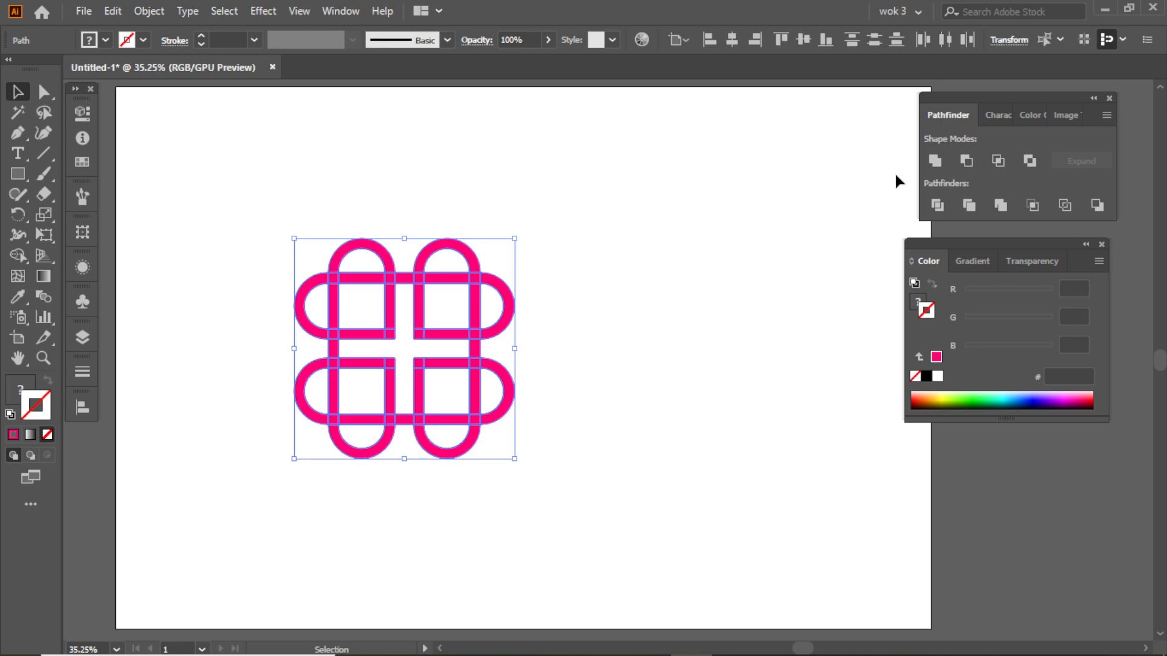
left_click(338, 173)
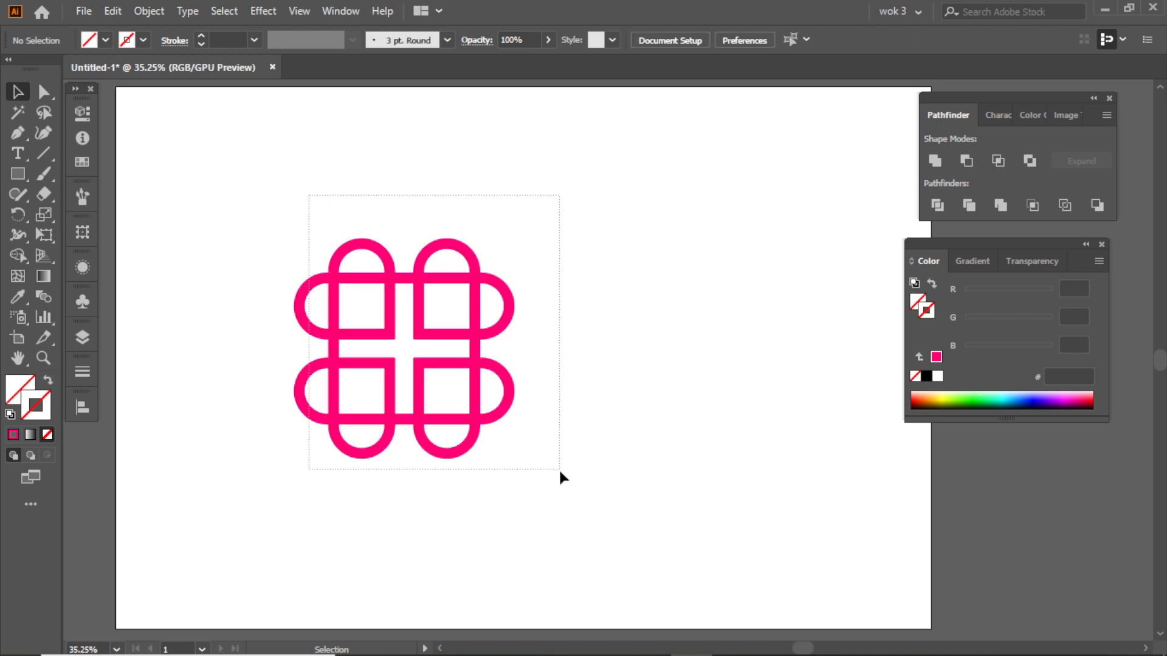
left_click_drag(559, 467, 559, 469)
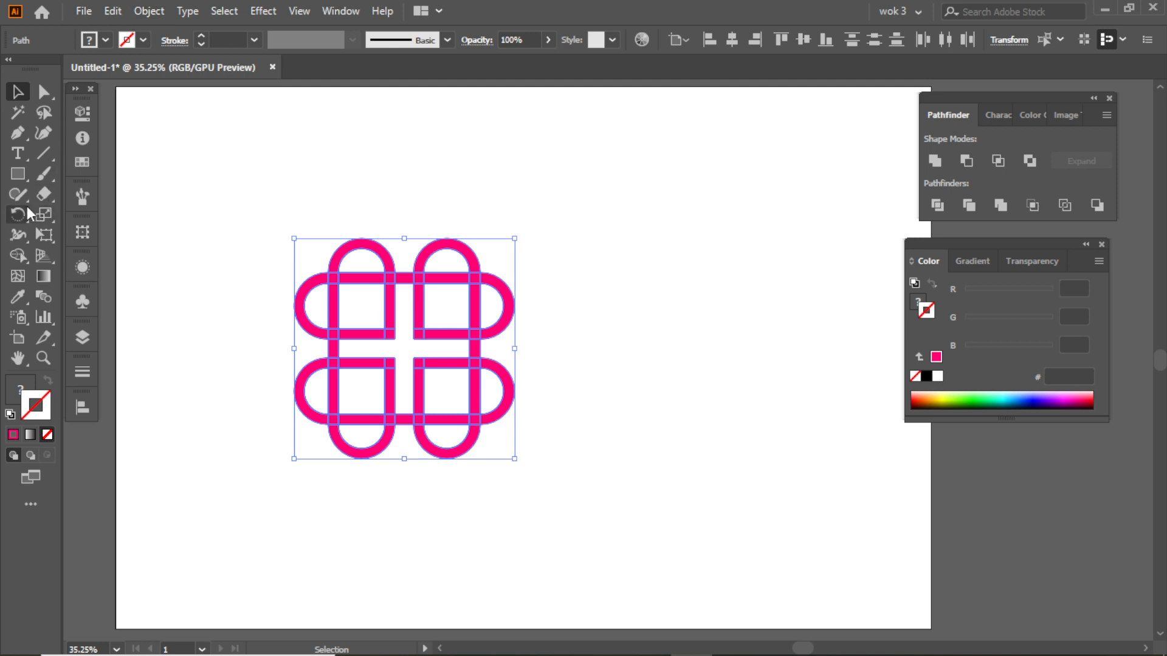
left_click(17, 112)
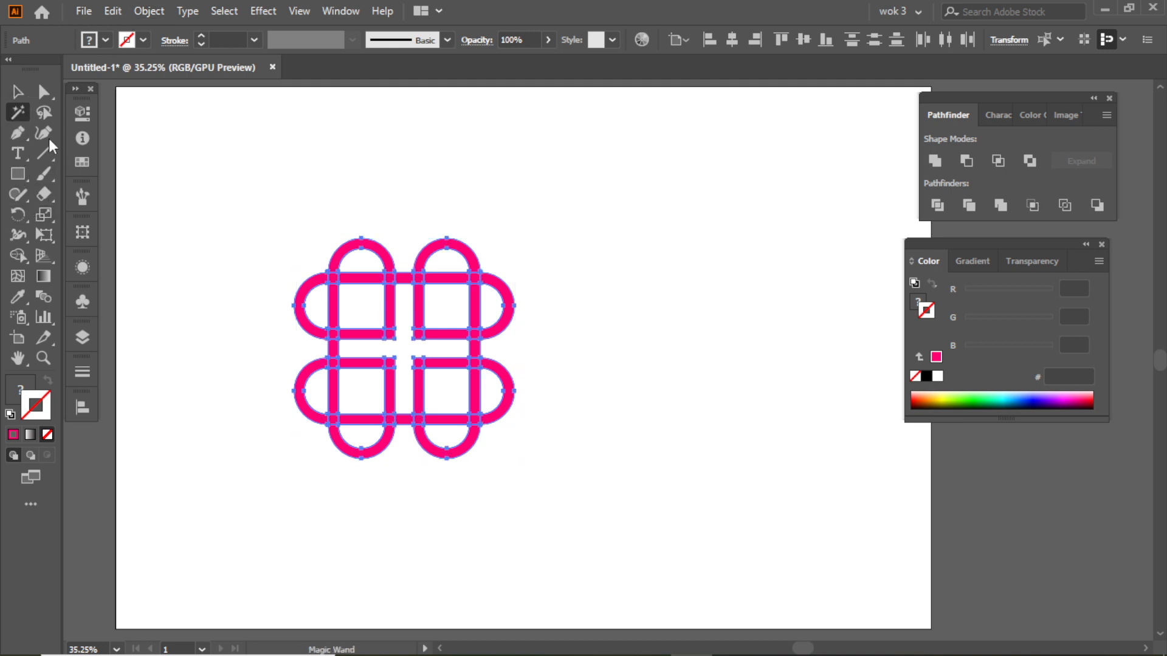
left_click(389, 277)
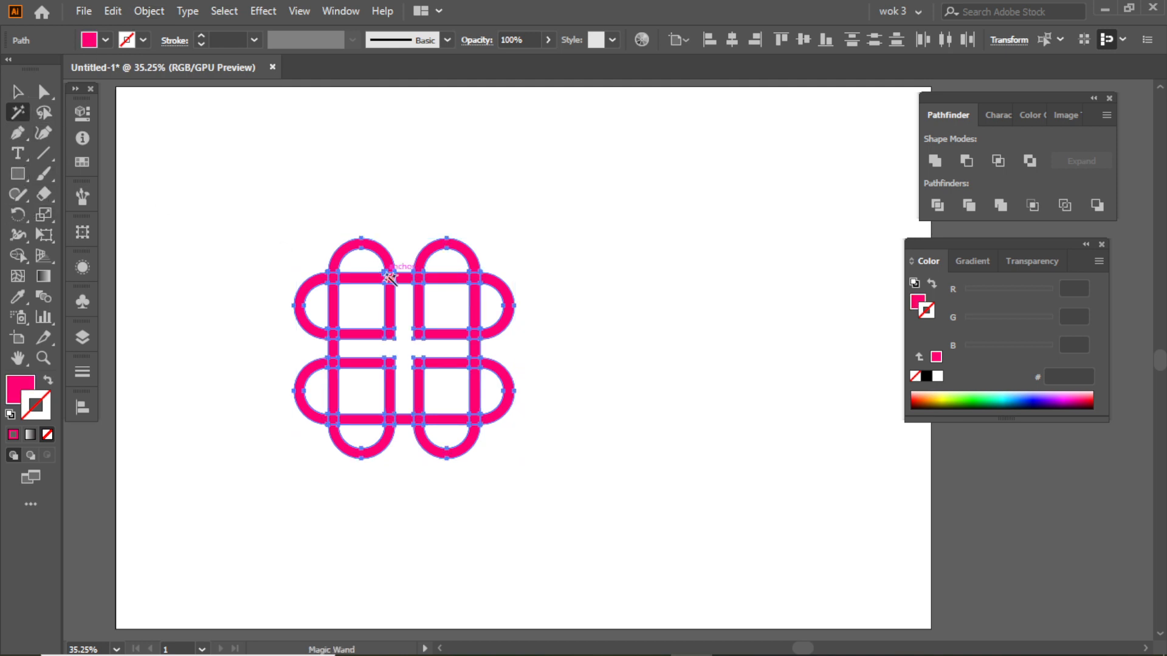
left_click(148, 11)
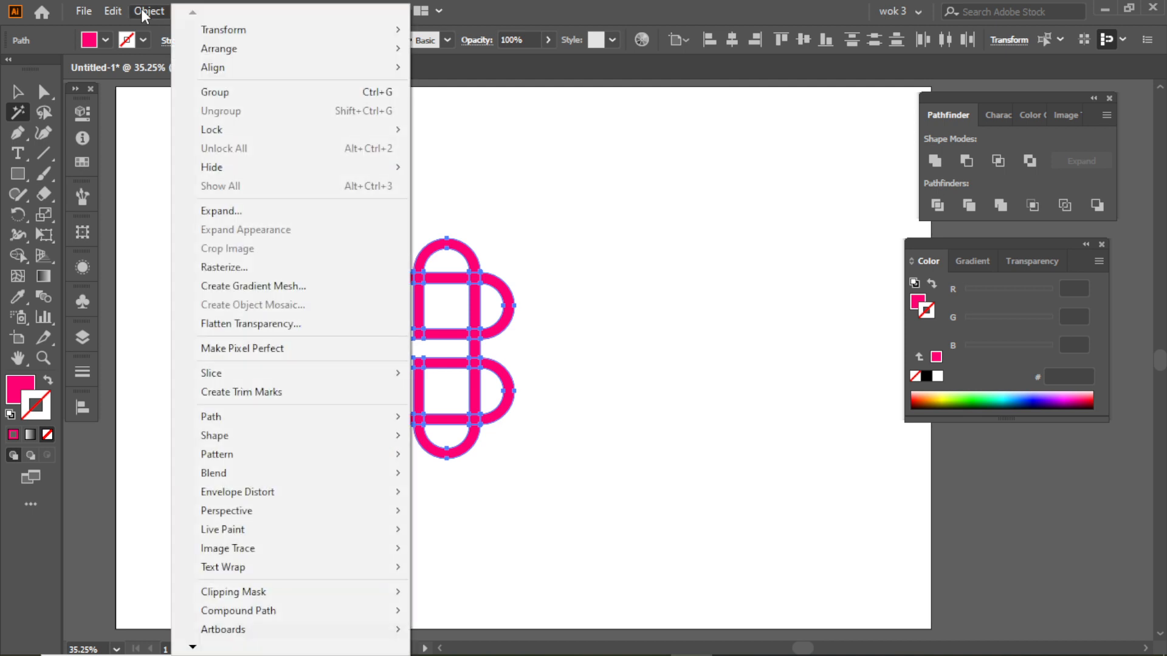
mouse_move(114, 11)
left_click(162, 75)
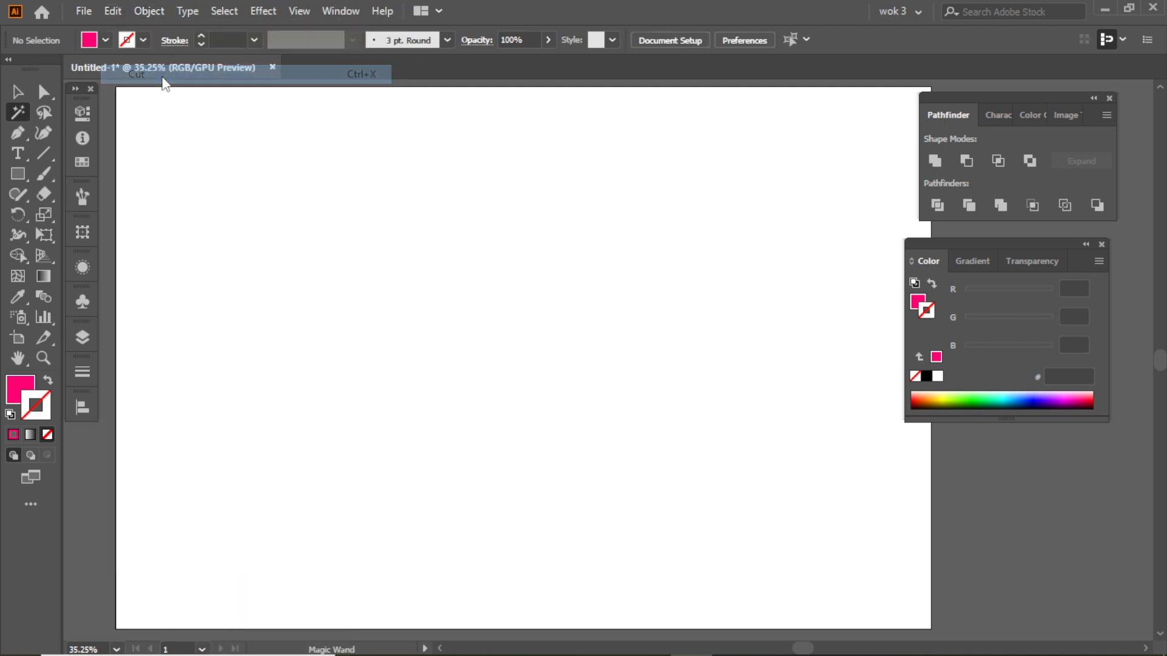
Fill the leftover unfilled squares and half circles with dark blue (000073) and move them to the artboard's upper-right area
left_click(17, 92)
left_click_drag(266, 175, 654, 473)
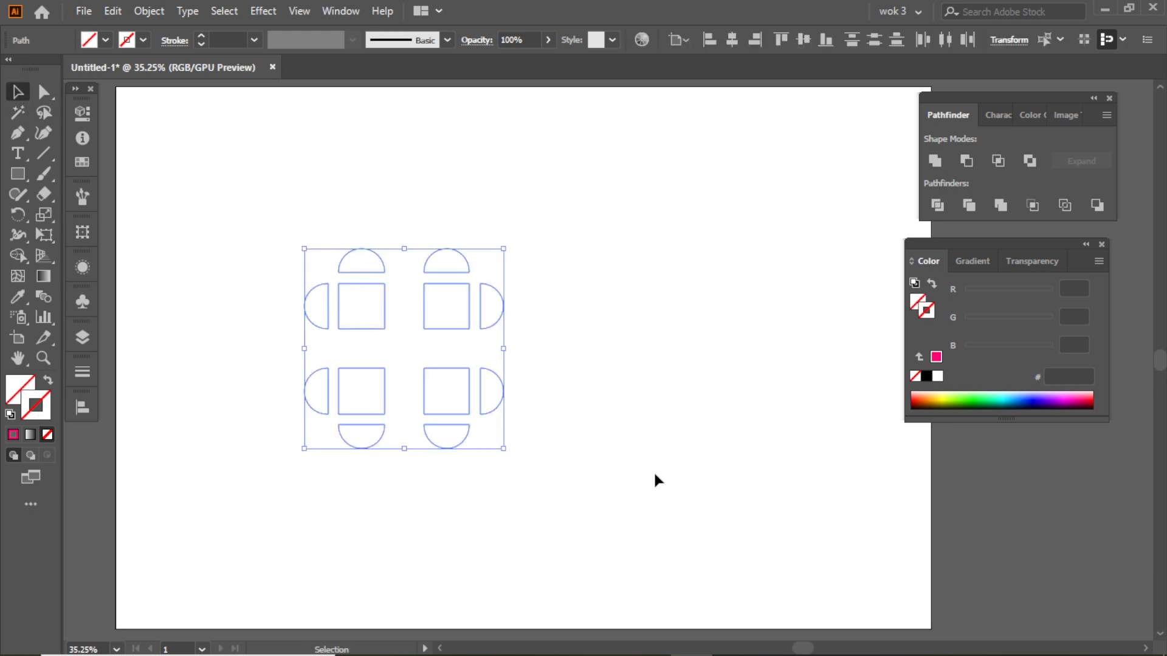
left_click(20, 392)
left_click(14, 434)
left_click_drag(1023, 292, 963, 292)
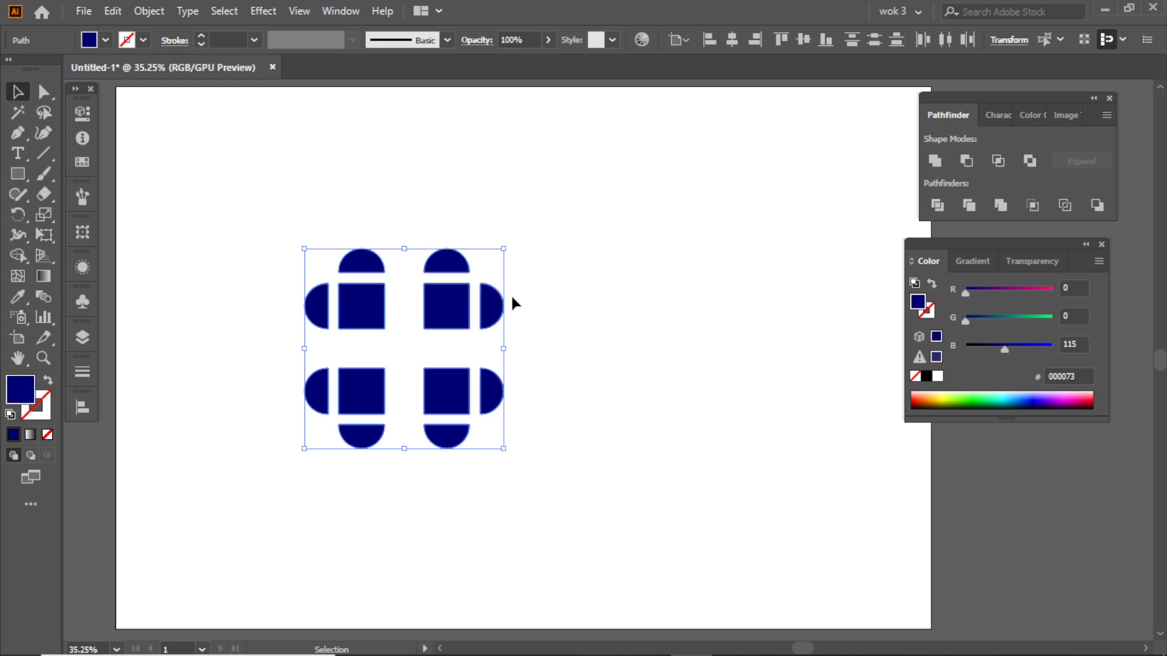
left_click_drag(449, 307, 836, 161)
left_click(364, 294)
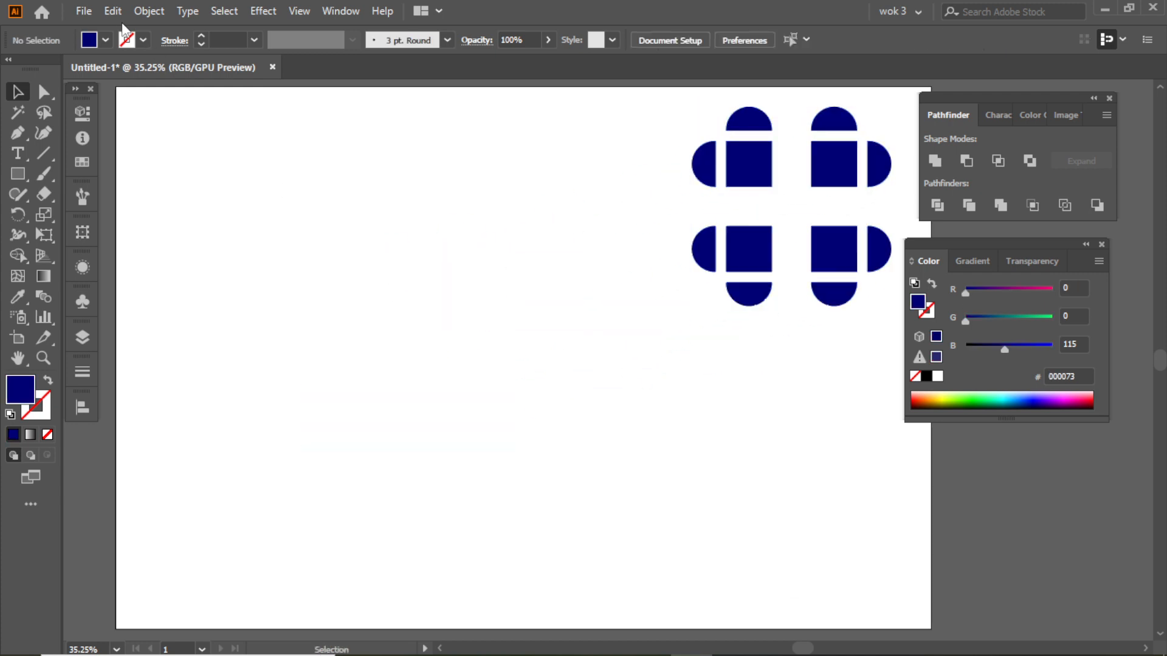
Paste the cut pink lattice pieces in front and shift them slightly downward
left_click(114, 11)
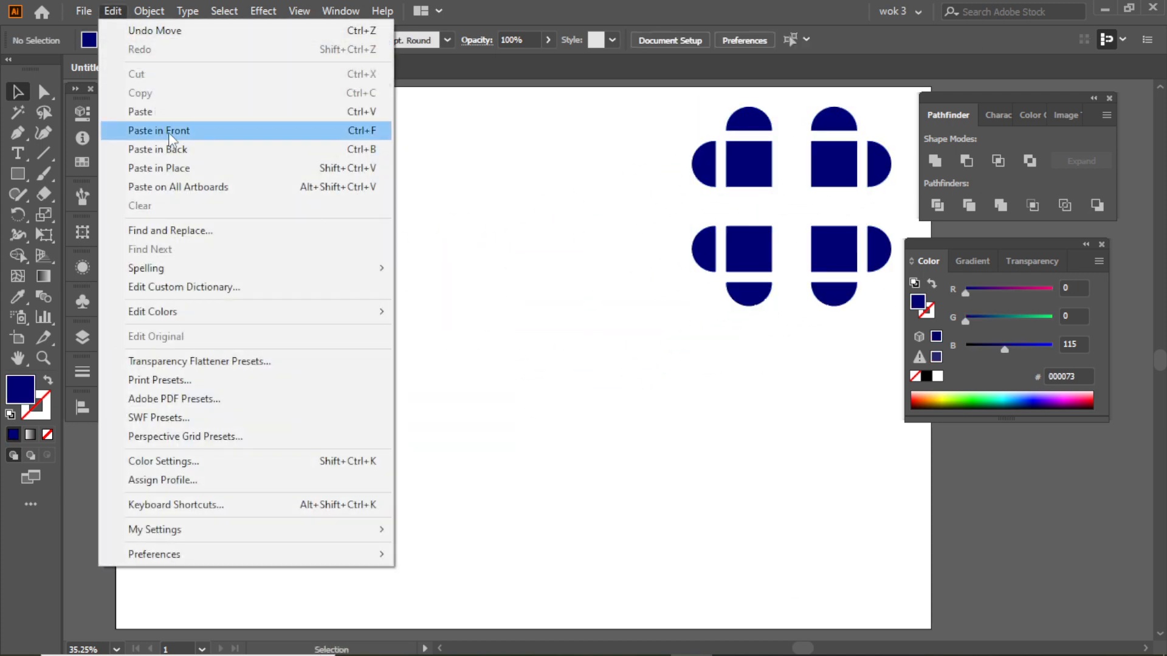
left_click(169, 131)
left_click_drag(421, 289, 422, 304)
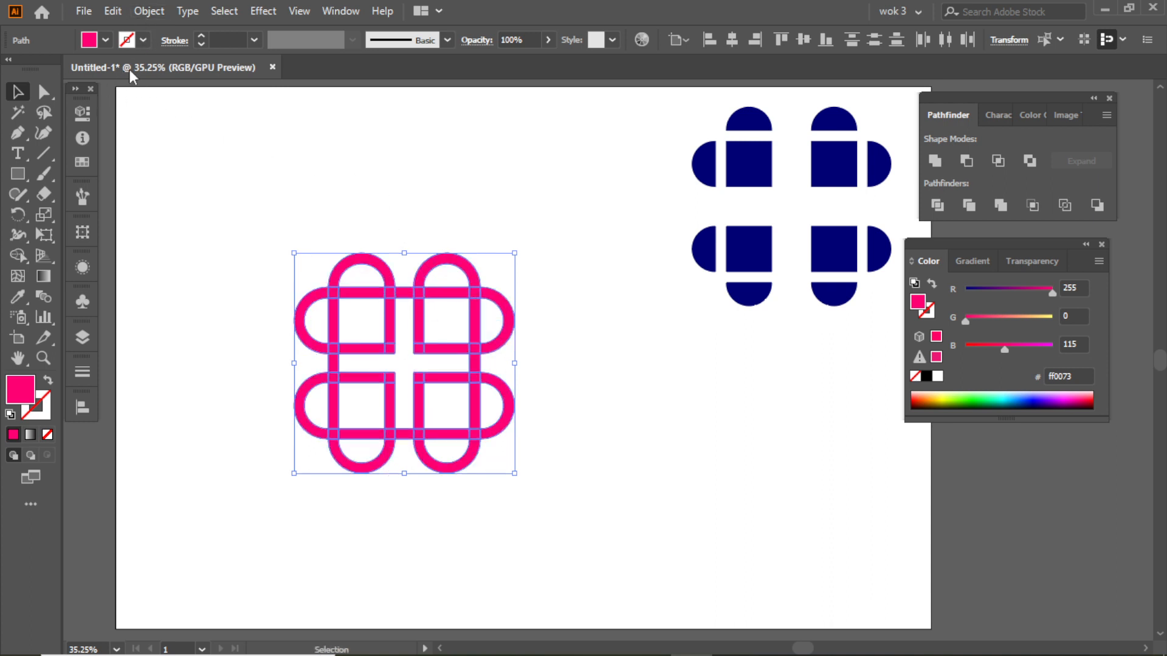
Give the pink lattice pieces a green (047700) stroke with a weight of 8 pt
left_click(168, 44)
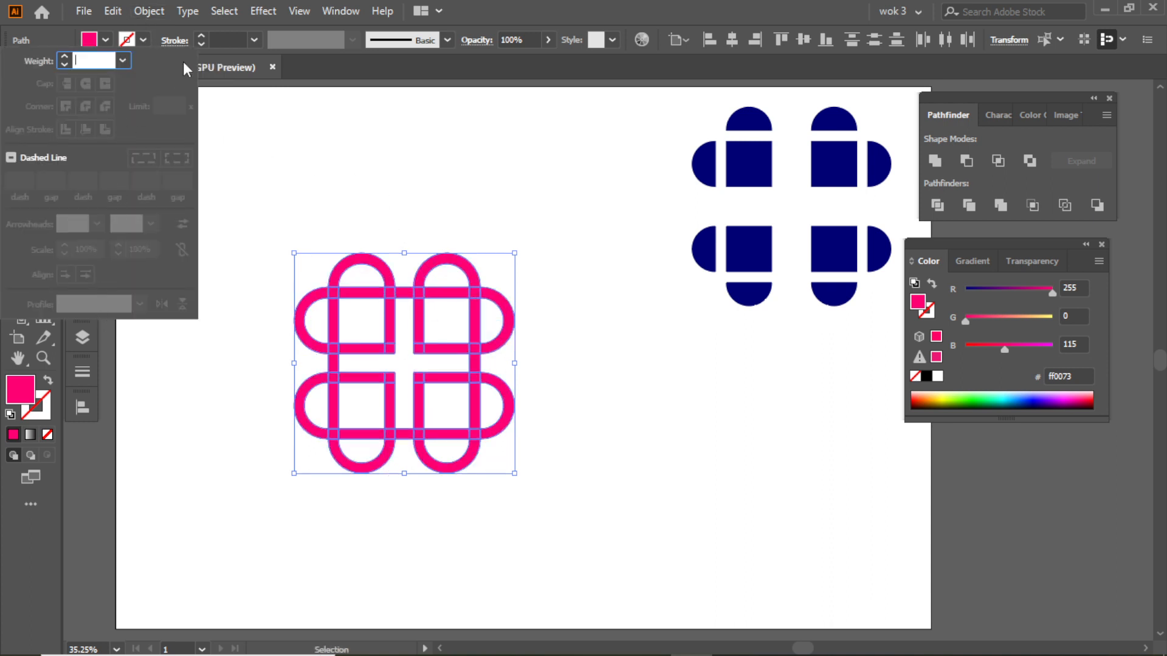
left_click(203, 43)
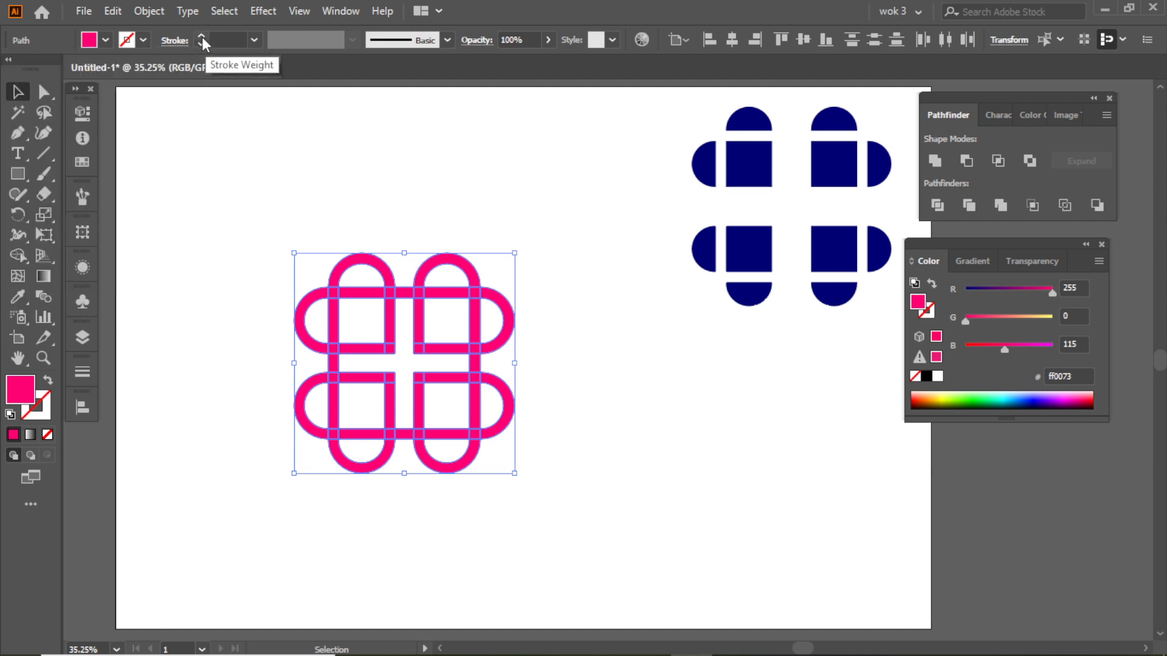
left_click(38, 402)
left_click(14, 434)
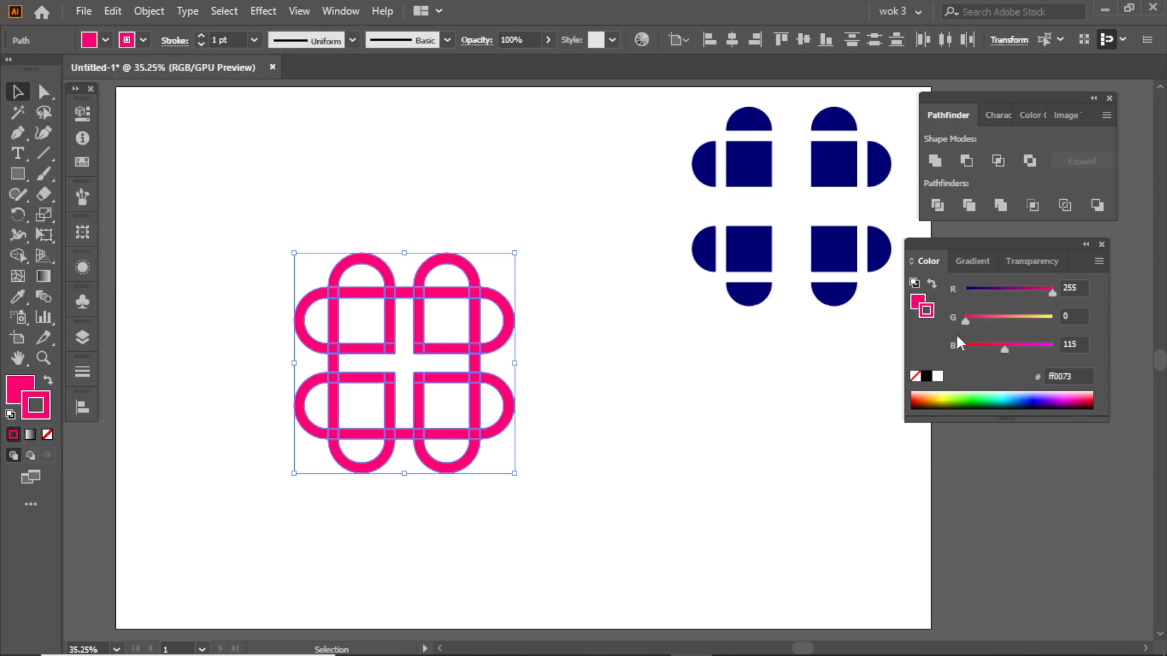
mouse_move(989, 291)
left_mouse_down()
mouse_move(967, 290)
mouse_move(990, 322)
mouse_move(1025, 322)
mouse_move(1048, 348)
mouse_move(965, 348)
mouse_move(1006, 317)
left_mouse_up()
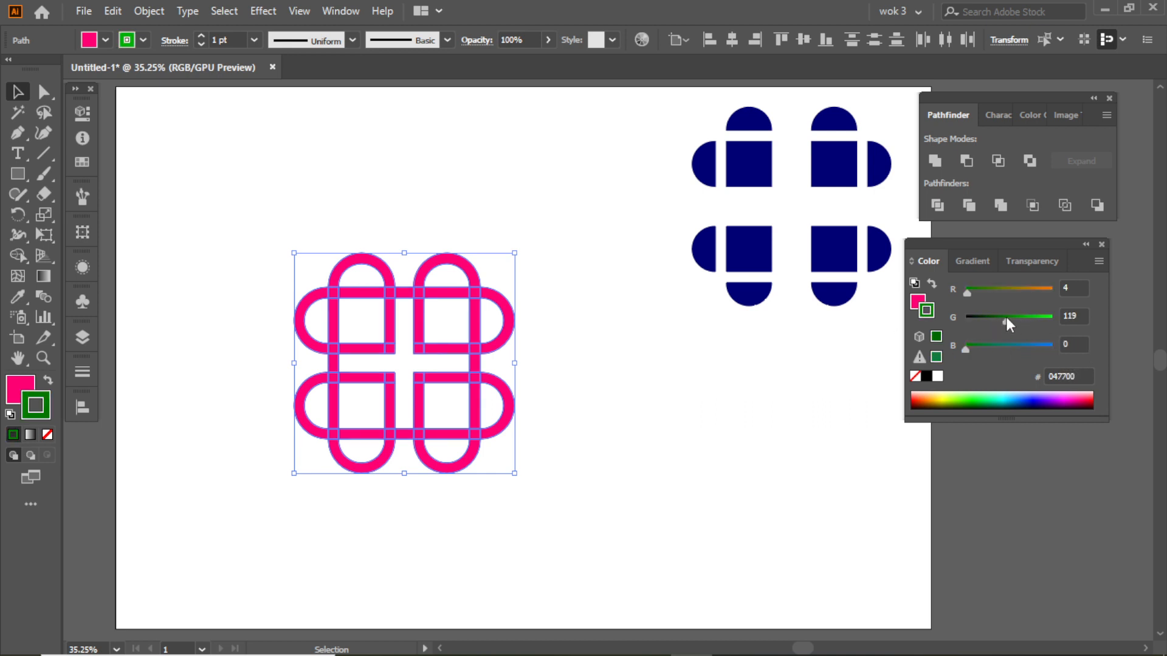
left_click(253, 41)
left_click(280, 234)
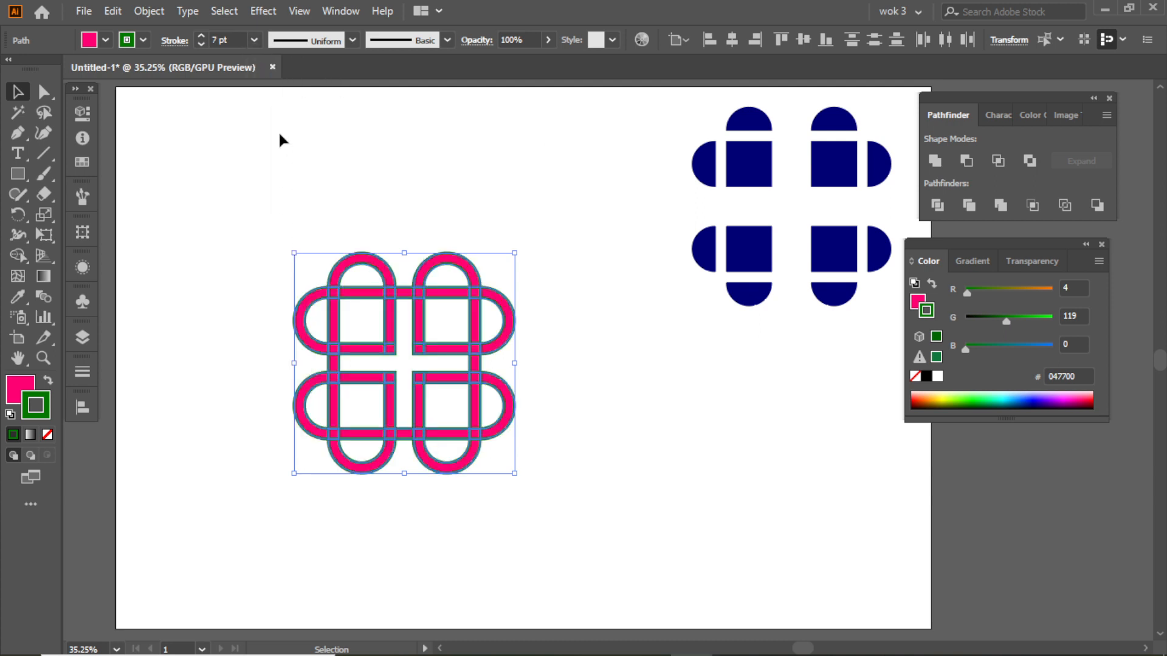
left_click(254, 40)
left_click(260, 244)
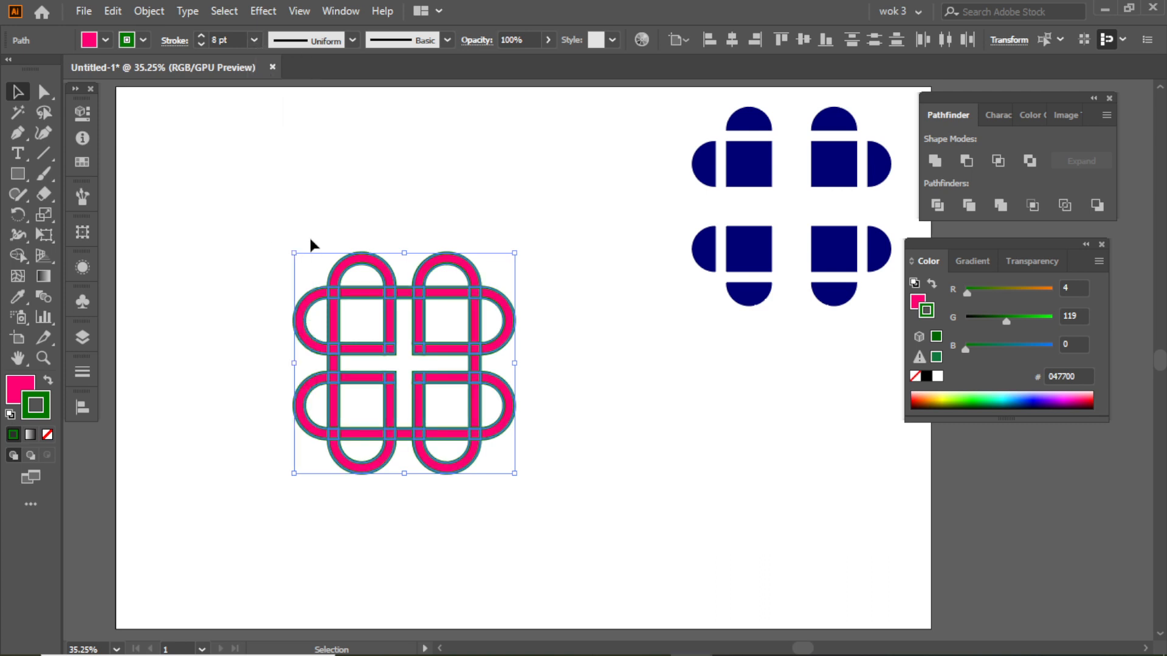
Expand the fill and stroke of the green-outlined lattice into separate shapes
left_click(148, 10)
left_click(250, 213)
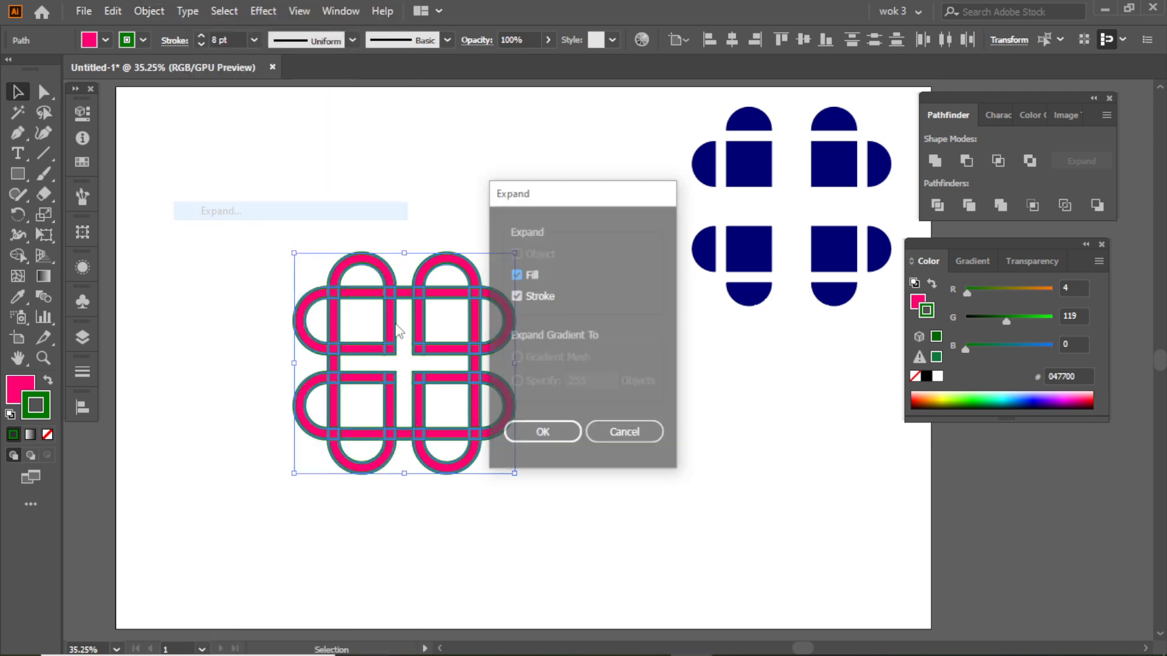
left_click(530, 434)
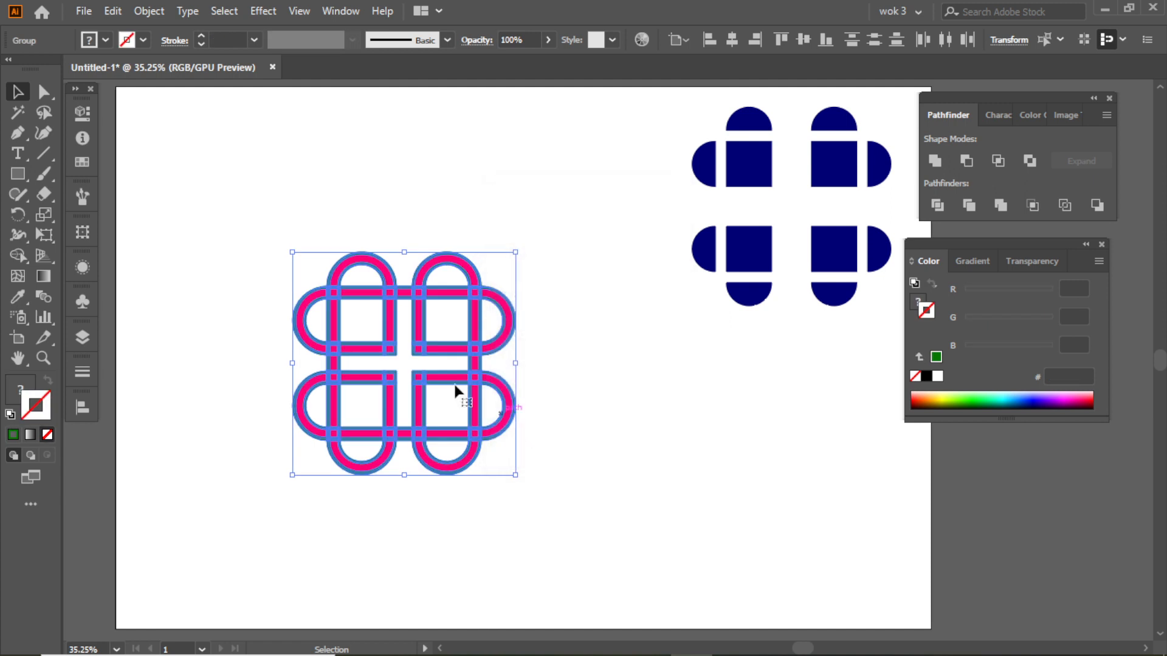
left_click(277, 218)
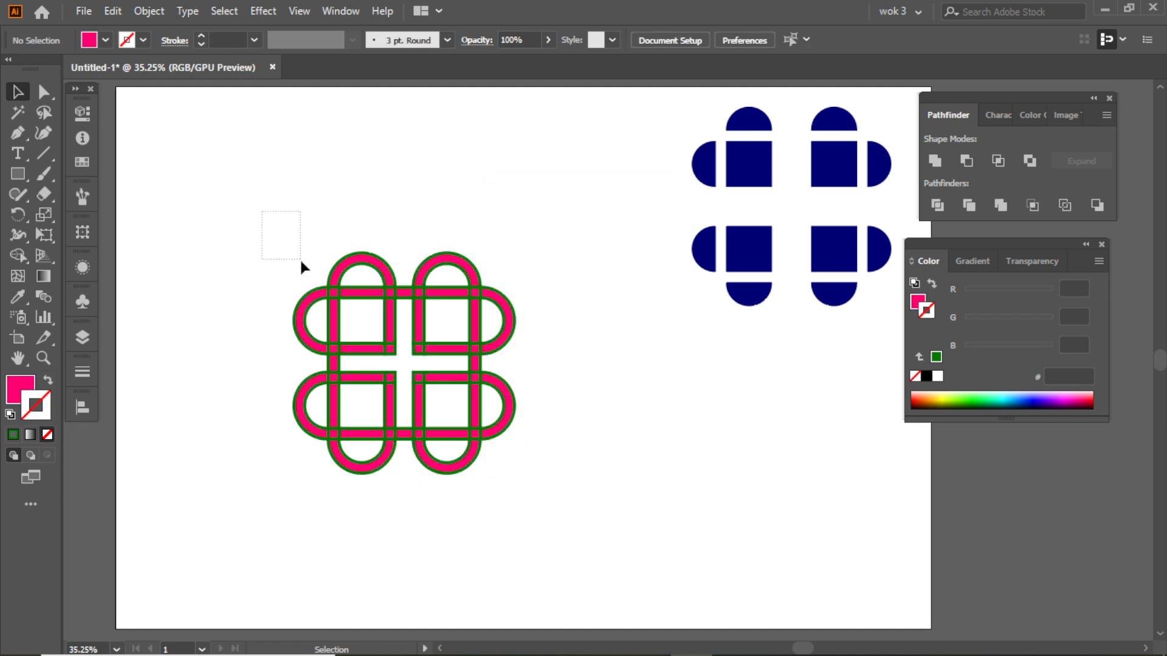
Split the whole expanded lattice with the Pathfinder Divide operation
left_click_drag(285, 173, 542, 471)
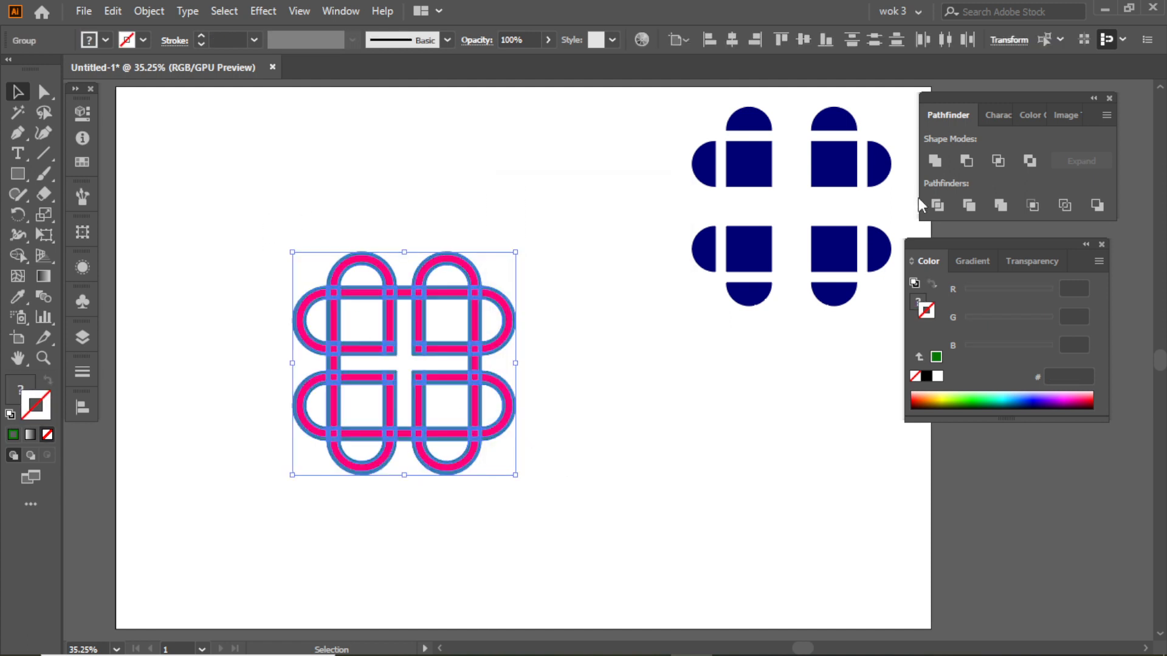
left_click(938, 206)
left_click(305, 183)
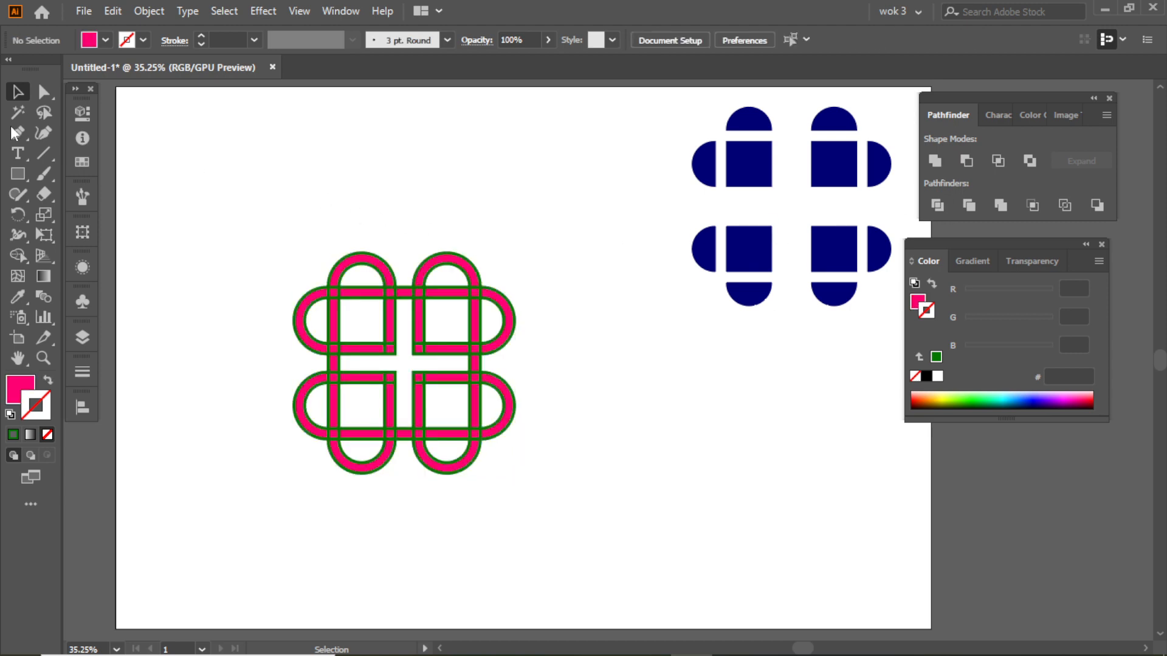
Select only the pink areas of the divided lattice with the Magic Wand and cut them away from the green outlines
left_click(13, 113)
scroll(396, 294, "up", 3)
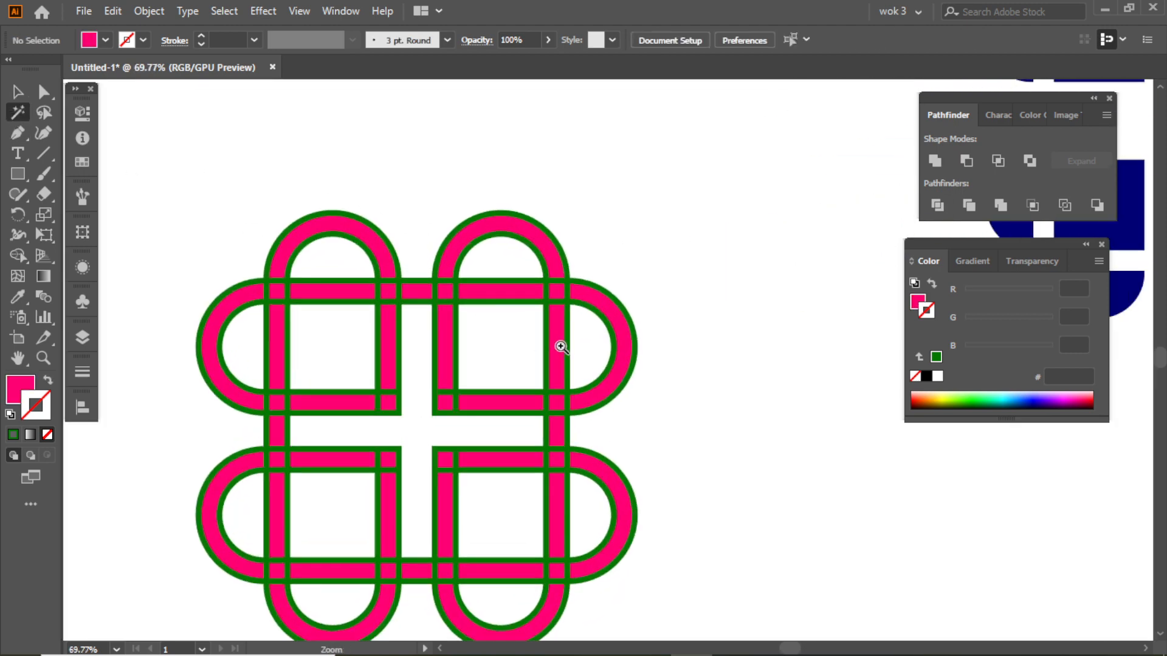
left_click(371, 243)
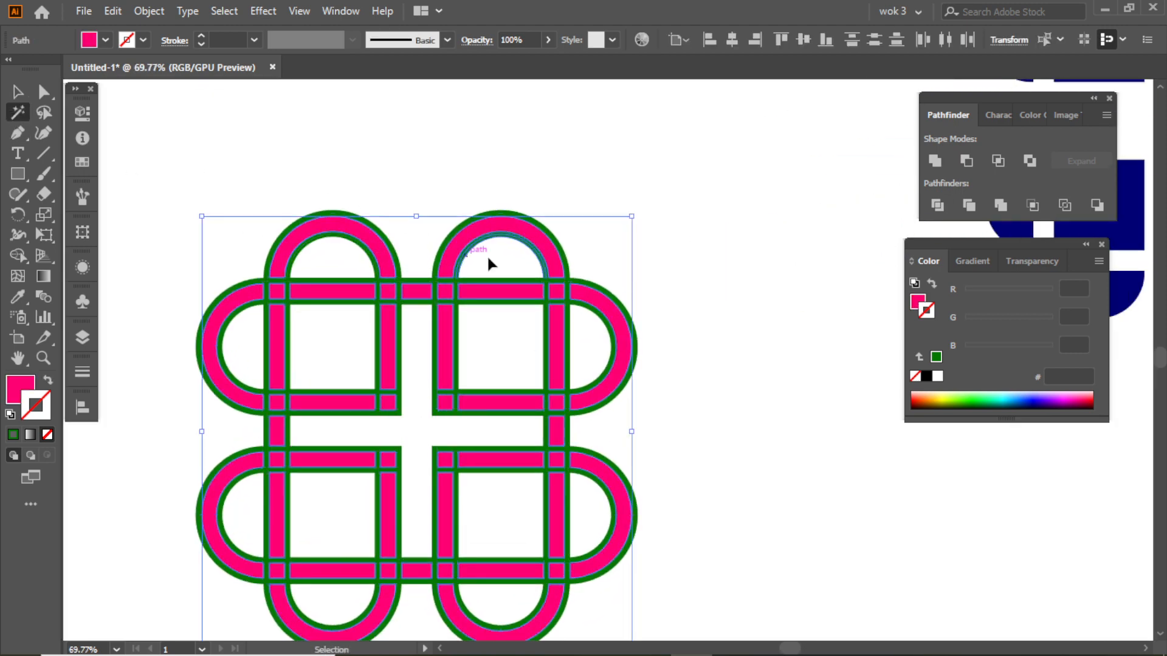
scroll(486, 254, "down", 3)
left_click(148, 15)
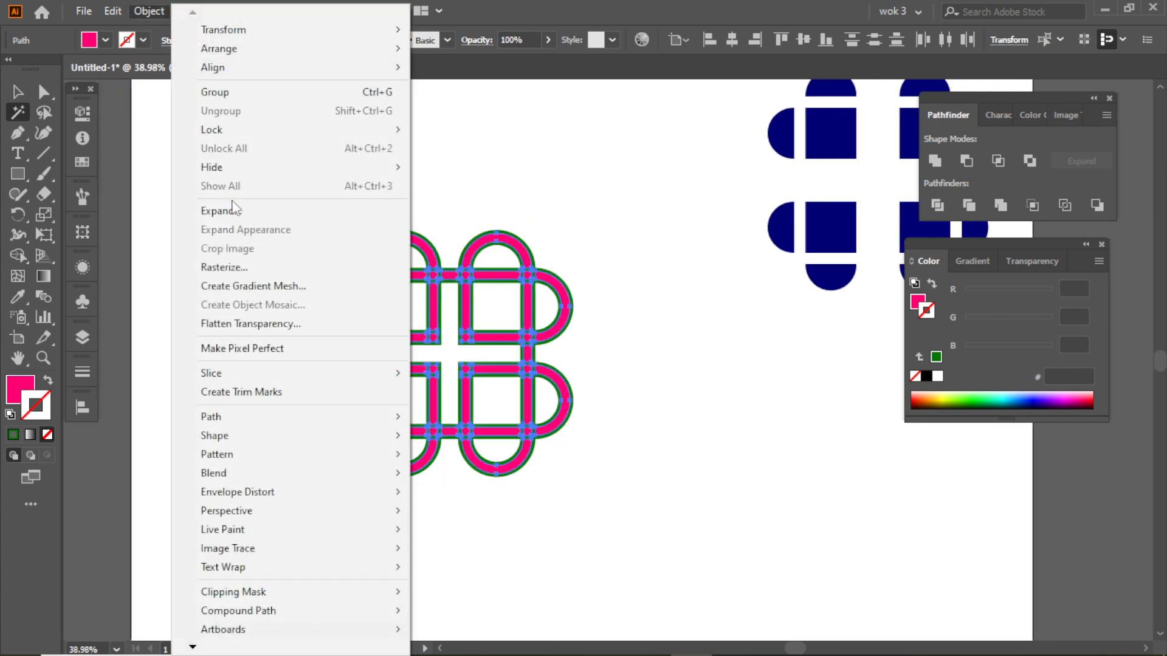
mouse_move(113, 12)
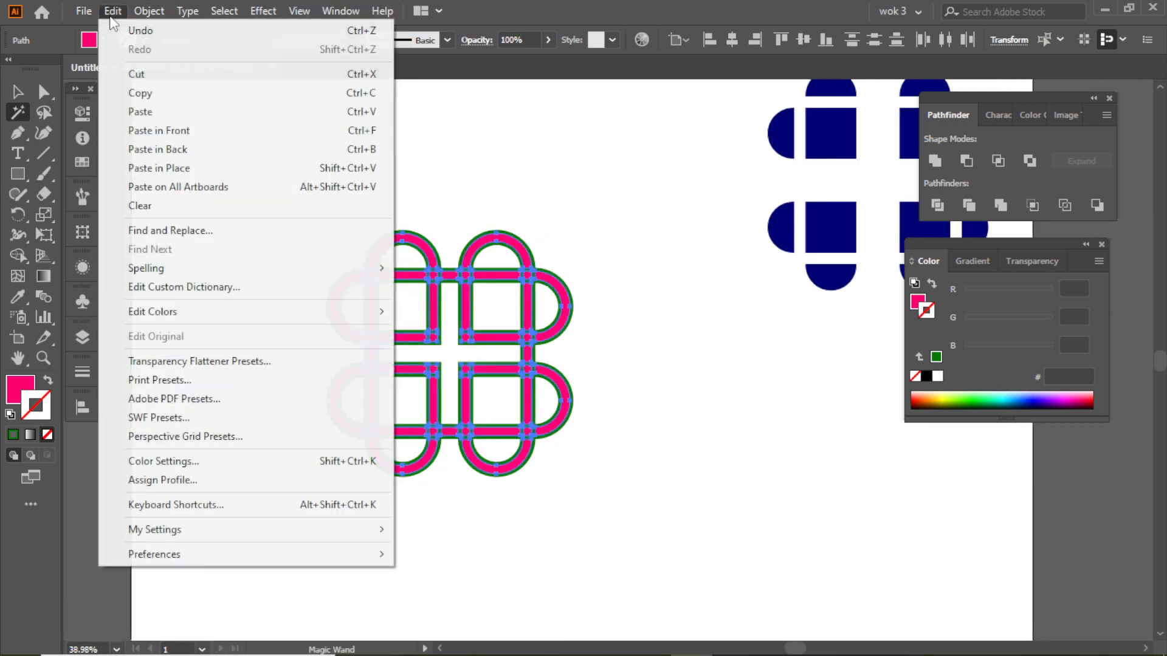
left_click(157, 76)
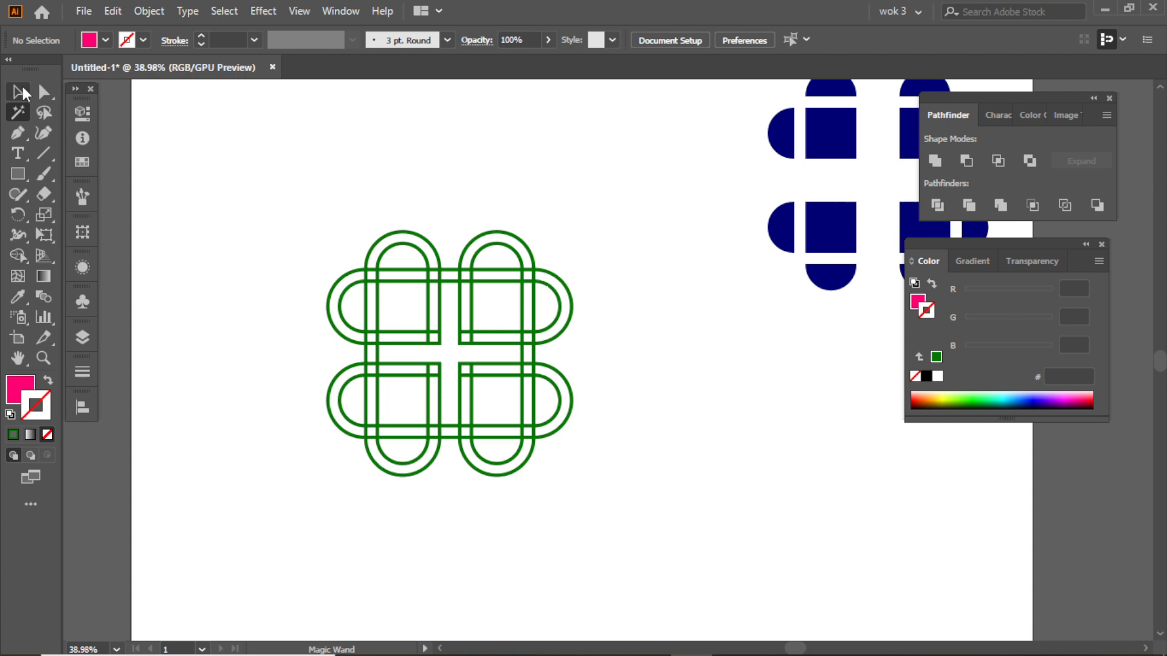
Move the remaining green outlines away to the artboard's lower-right area
left_click(17, 91)
left_click_drag(288, 159, 611, 501)
left_click_drag(472, 280, 849, 432)
left_click(292, 181)
Paste the cut pink pieces in front, without the green outlines
left_click(124, 13)
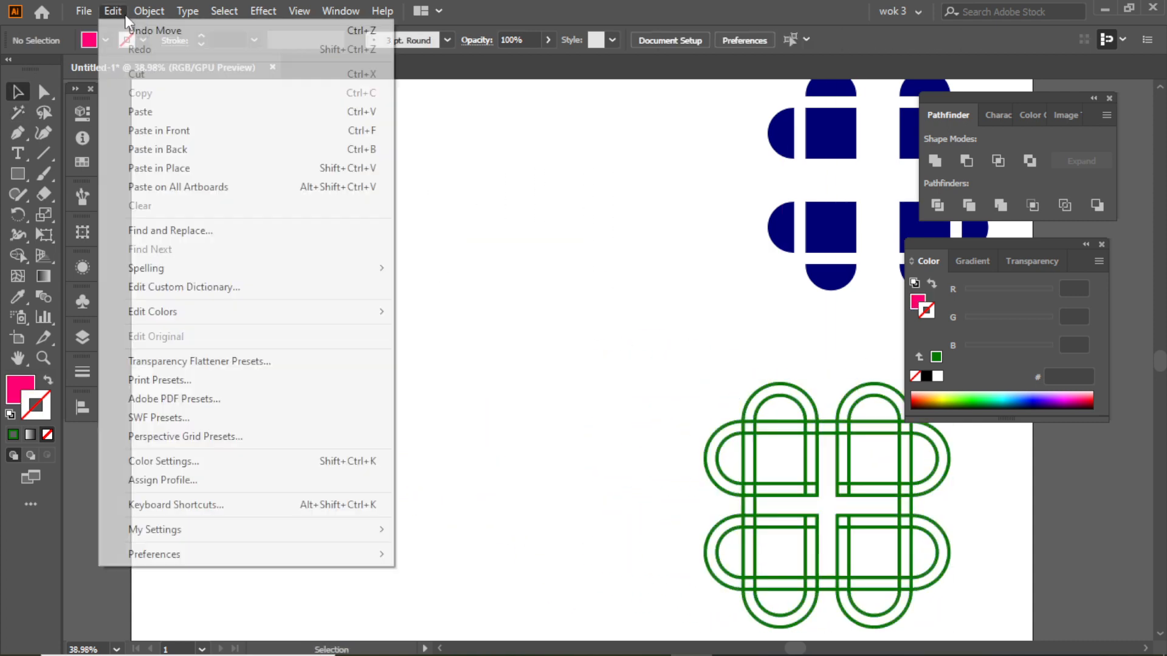
left_click(174, 134)
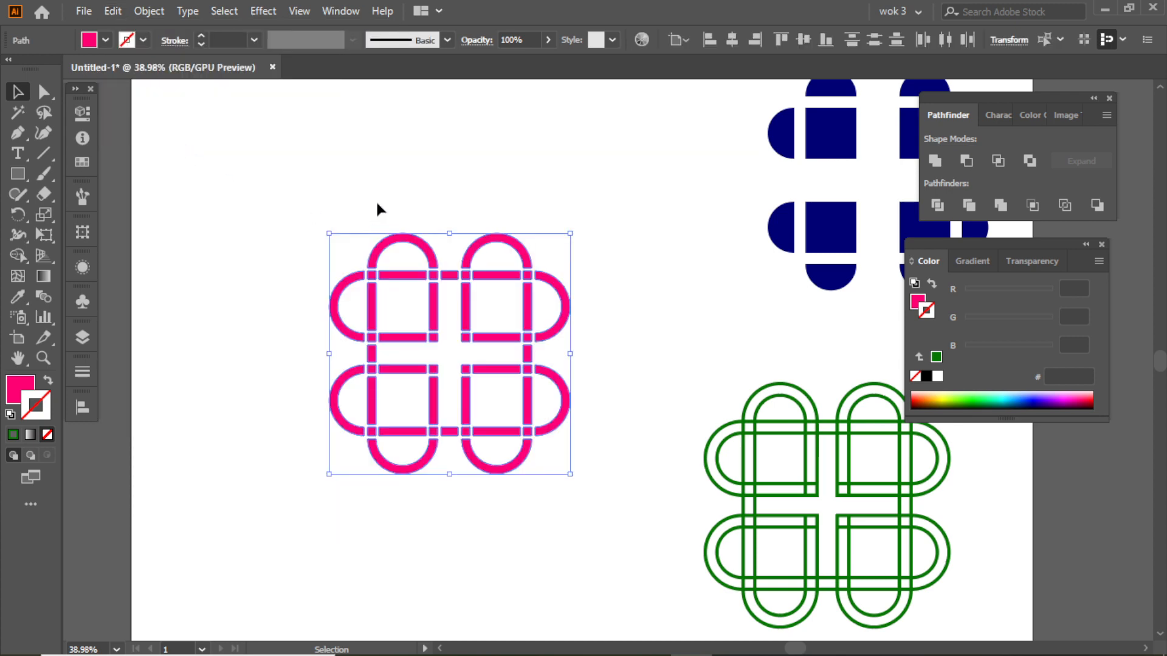
left_click(651, 349)
left_click_drag(630, 296, 566, 313)
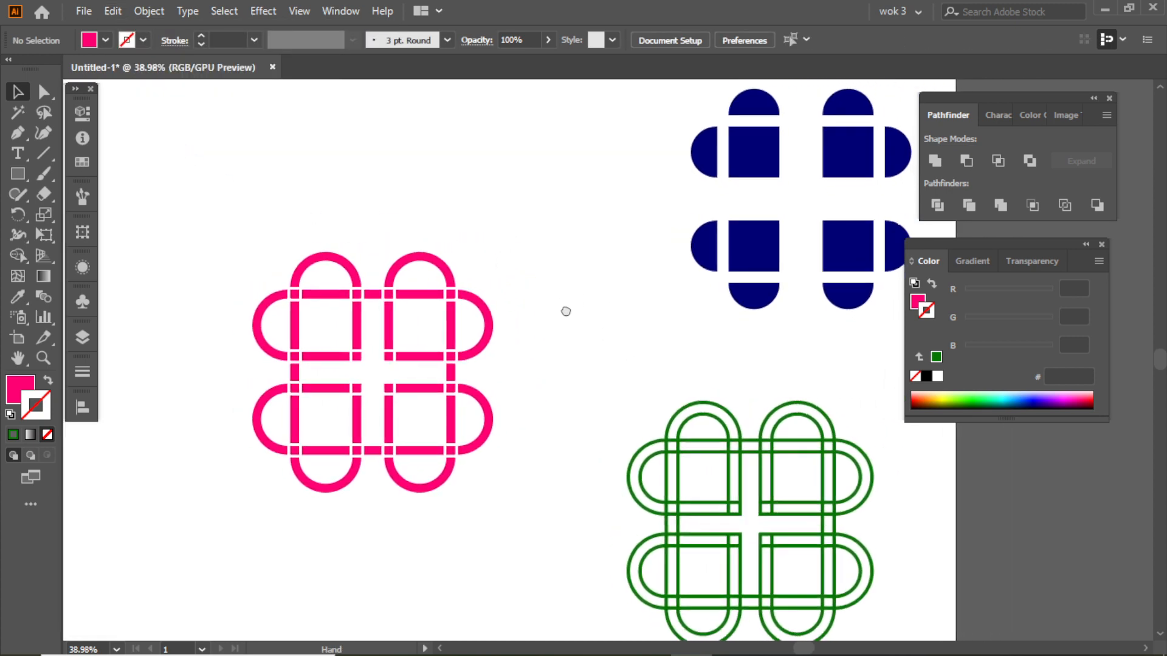
mouse_move(454, 312)
left_mouse_down()
mouse_move(477, 312)
mouse_move(462, 305)
left_mouse_up()
Scale the pink interlaced shape down to about 60 percent and place it near the artboard's upper-left corner
left_click_drag(200, 217, 559, 515)
scroll(535, 409, "down", 2)
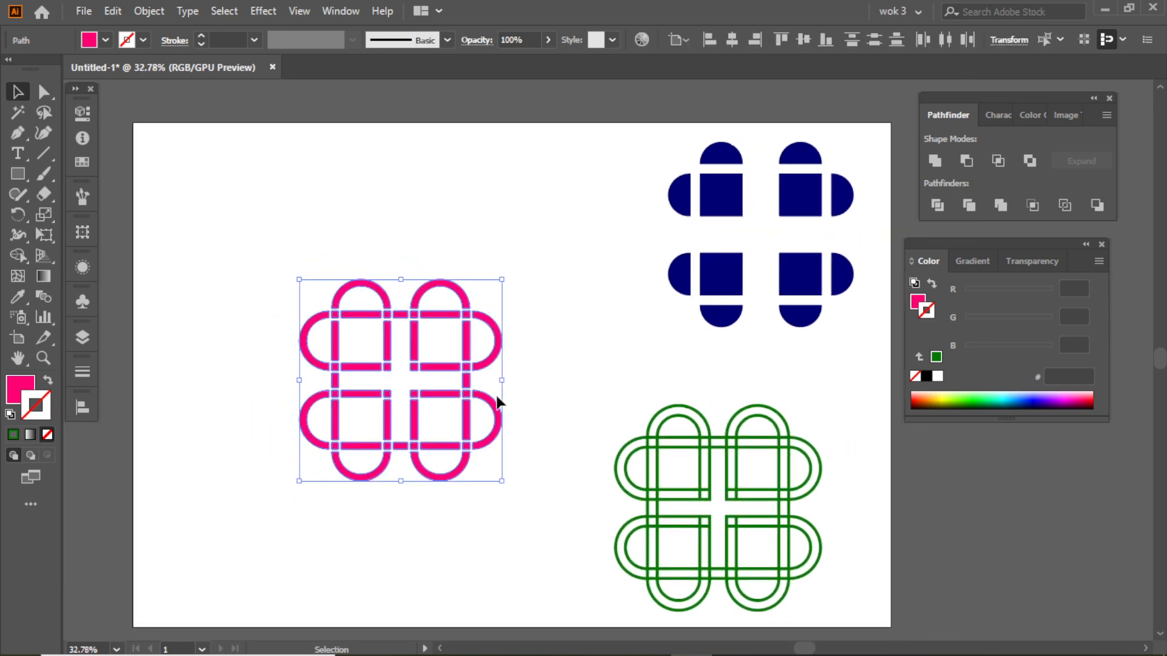
left_click_drag(502, 382, 268, 229)
left_click(445, 249)
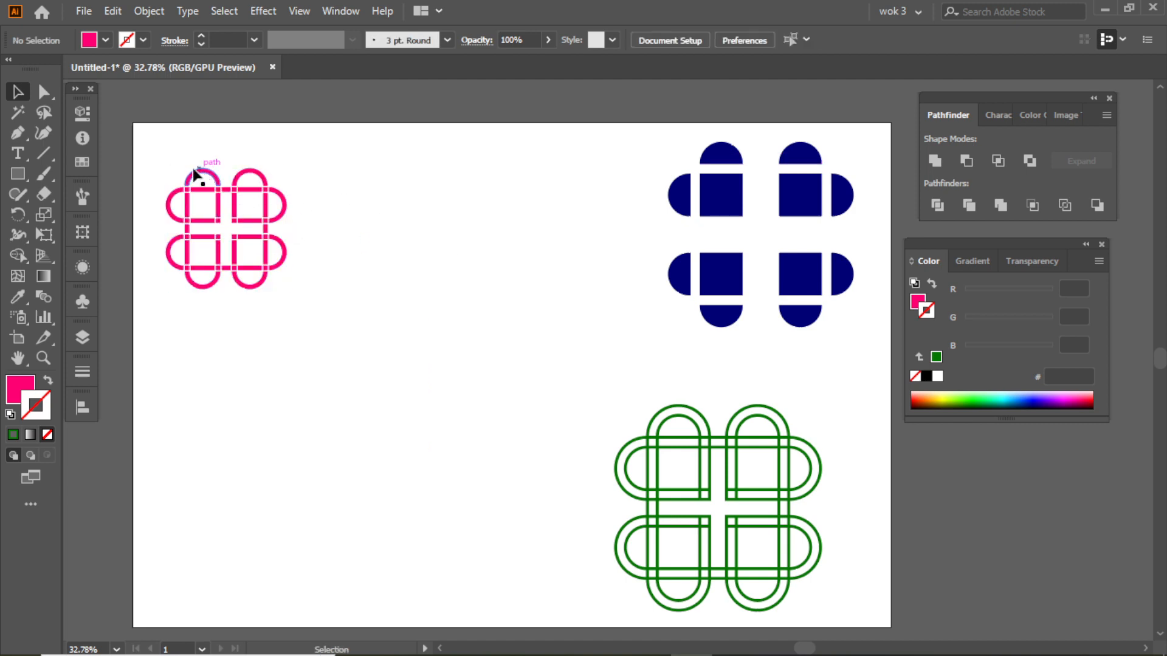
Move the pink interlaced shape toward the artboard's middle, enlarge it and rotate it 45 degrees
left_click_drag(170, 168, 346, 336)
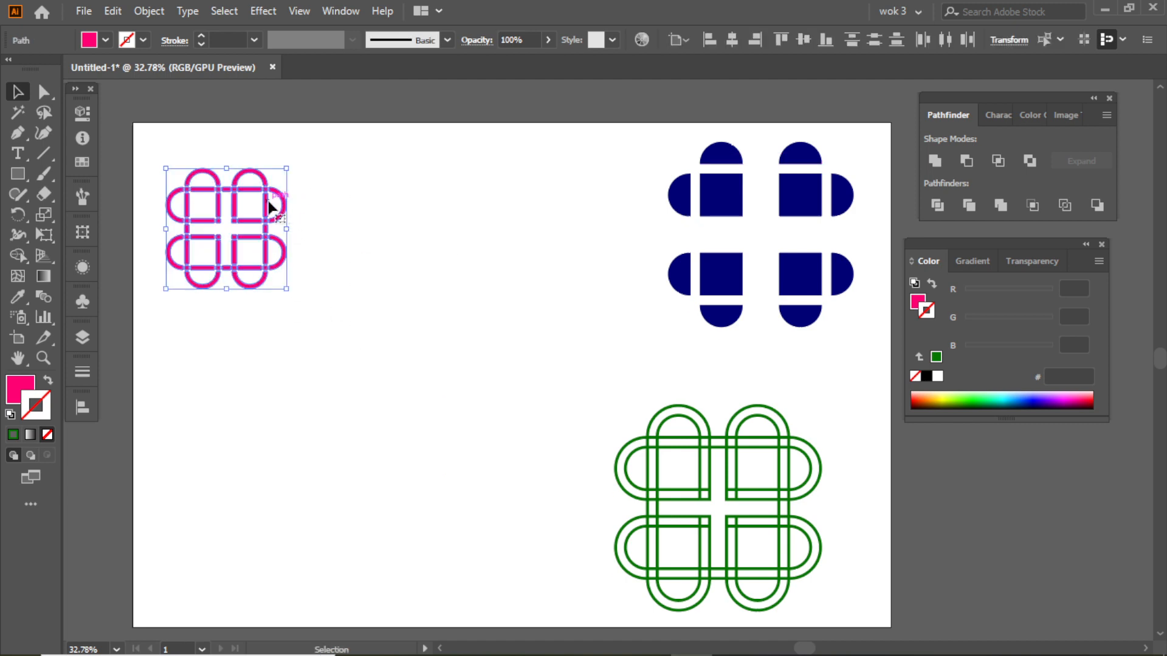
left_click_drag(271, 204, 450, 321)
left_click(482, 313)
left_click_drag(253, 240, 479, 396)
left_click_drag(448, 319, 497, 336)
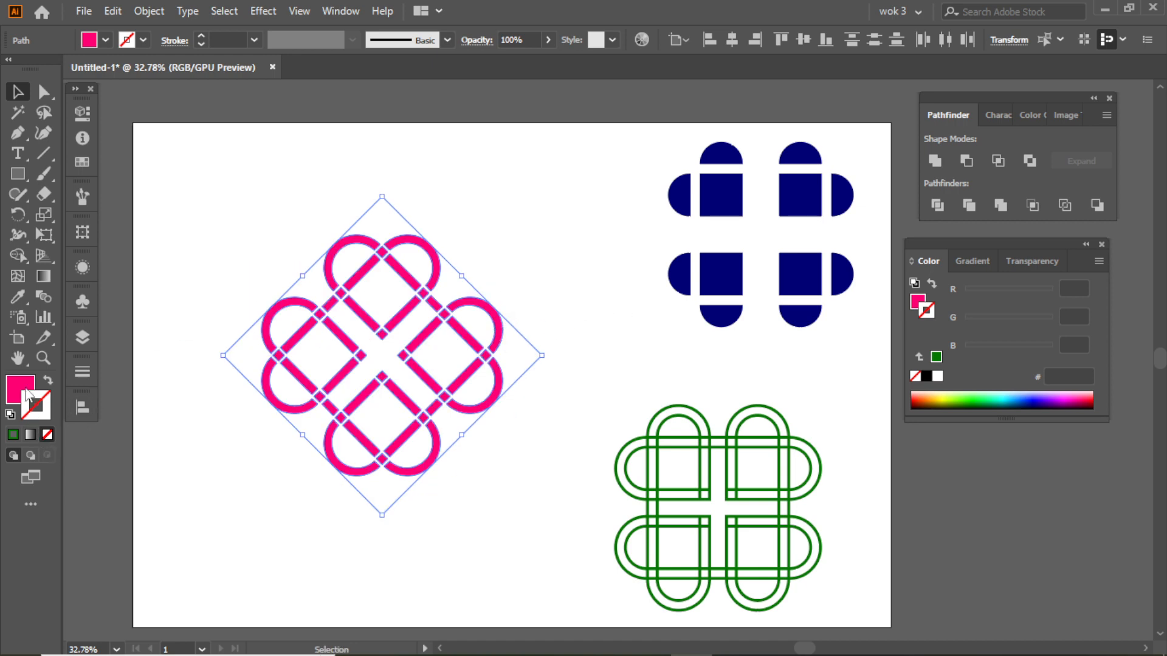
Fill the interlaced shape with a linear gradient running from red to magenta
left_click(30, 433)
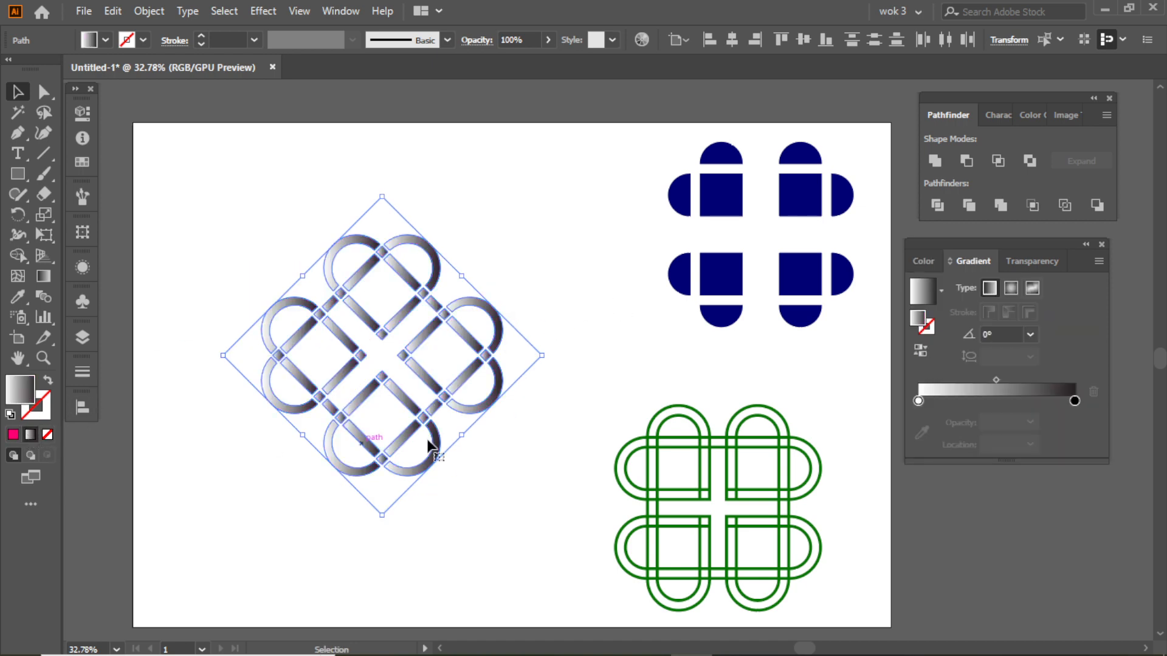
double_click(918, 401)
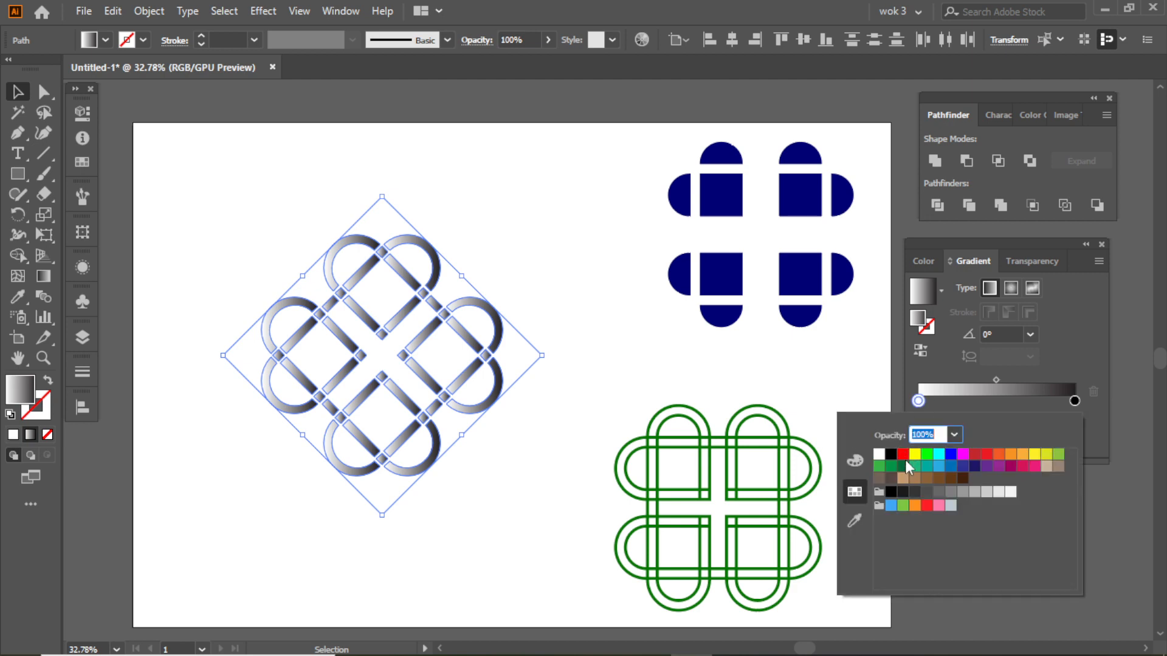
left_click(904, 454)
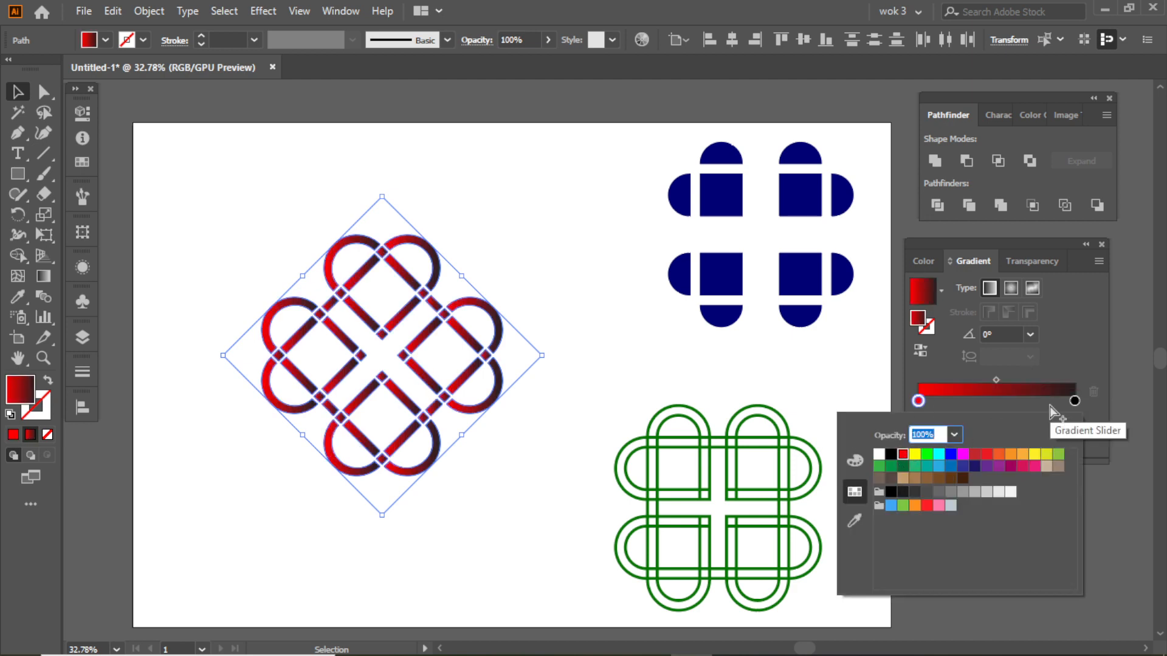
left_click(566, 334)
left_click(549, 294)
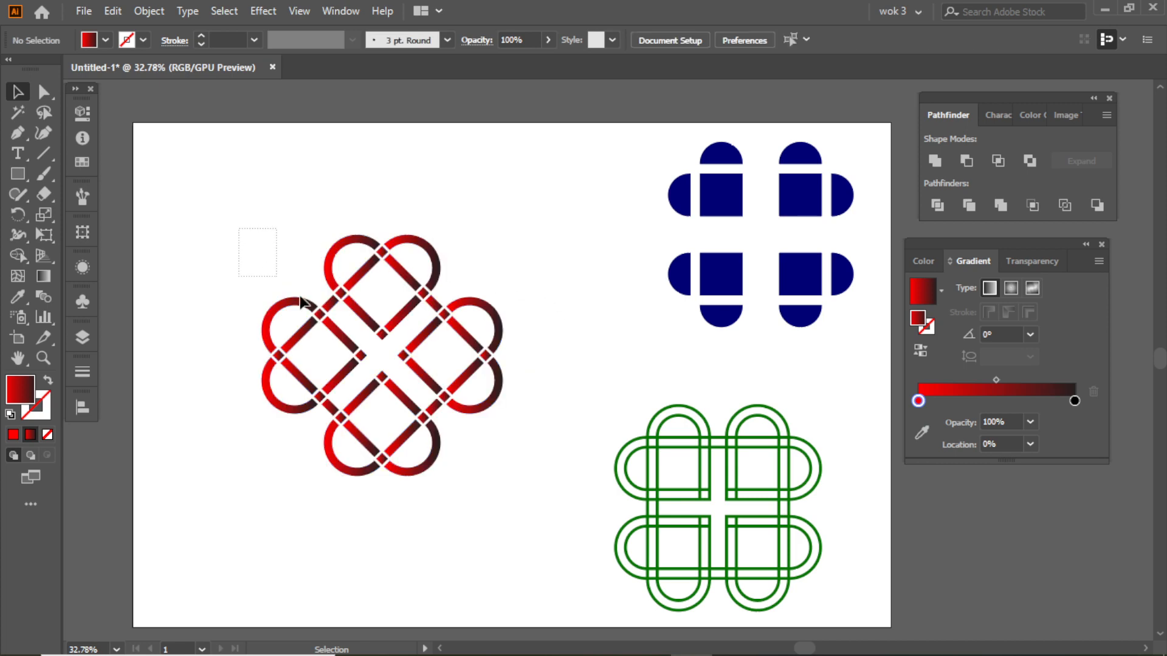
left_click_drag(302, 301, 548, 481)
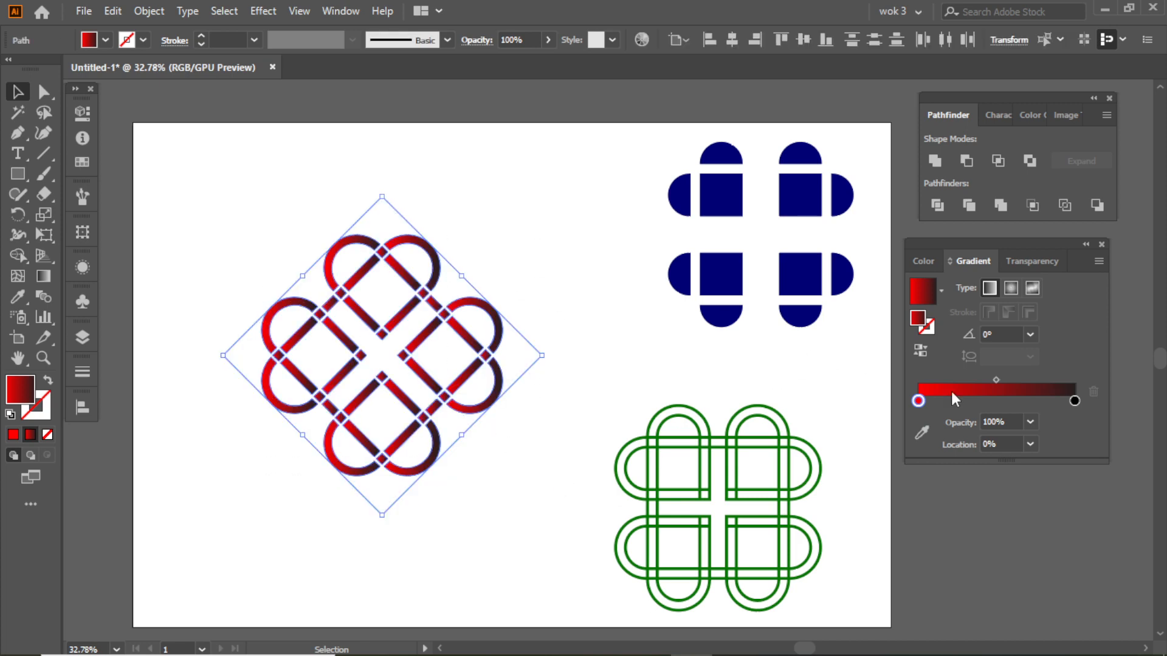
double_click(1074, 400)
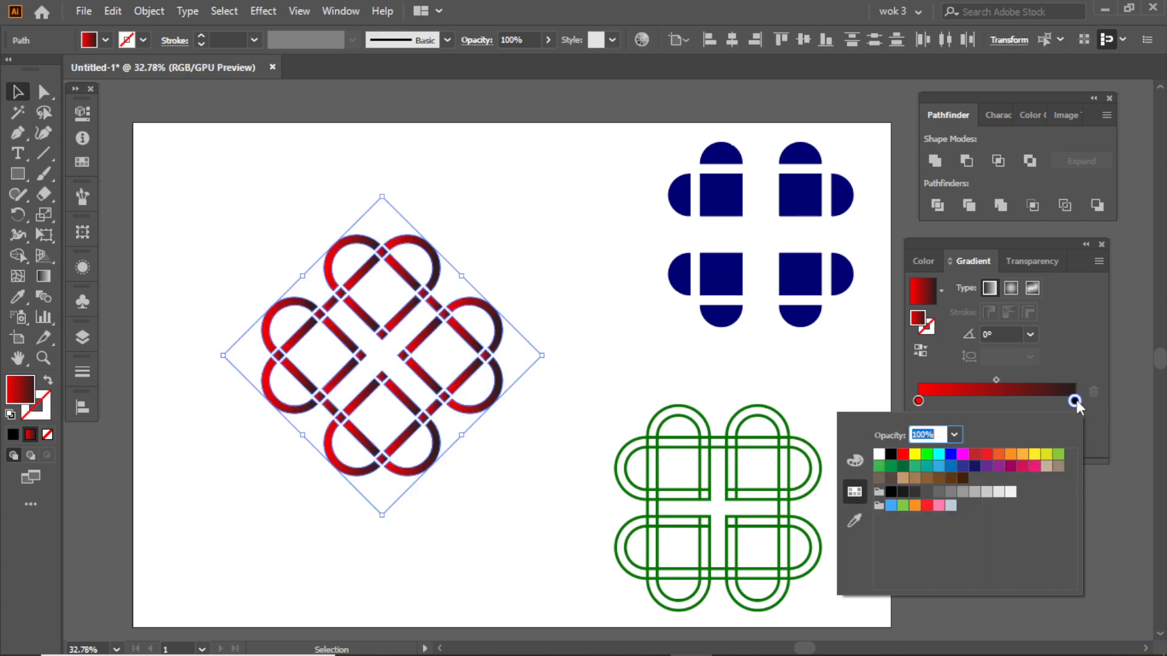
left_click(963, 454)
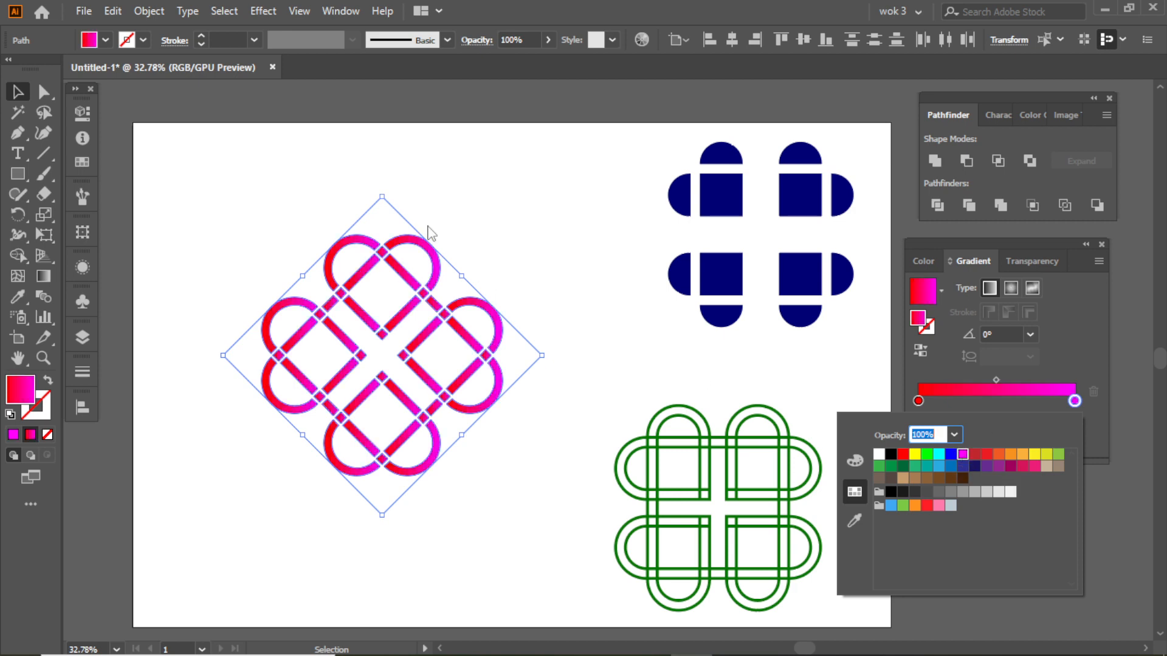
Select all pieces of the interlaced shape and unite them with Pathfinder
left_click_drag(263, 194, 359, 351)
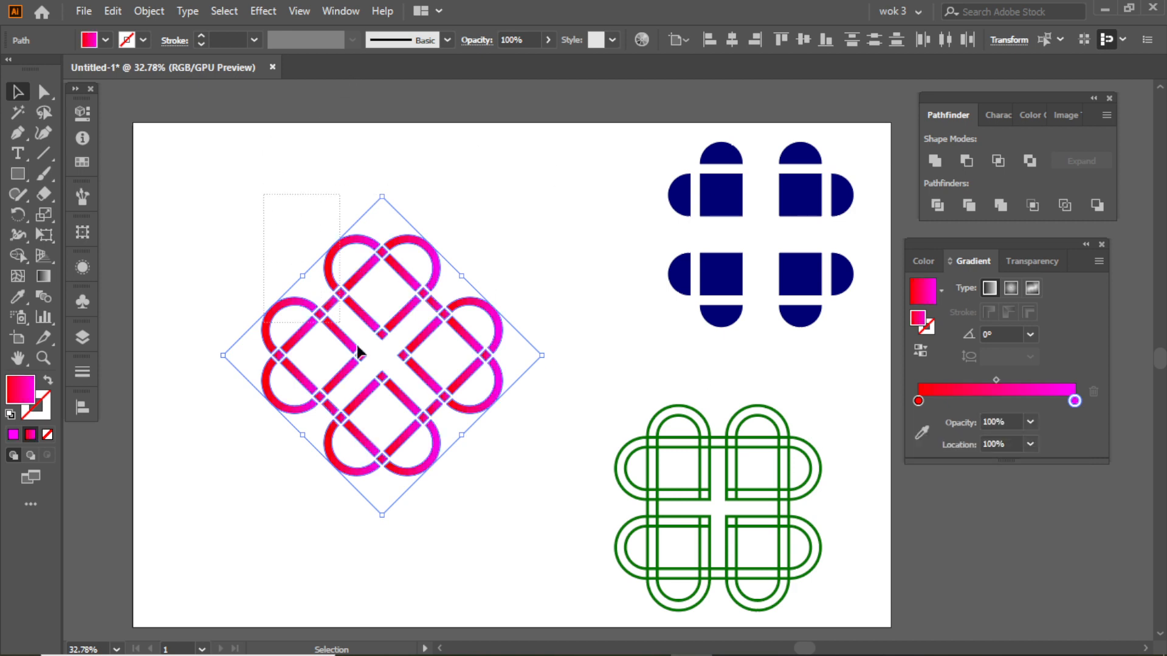
left_click_drag(560, 475, 560, 476)
left_click(934, 162)
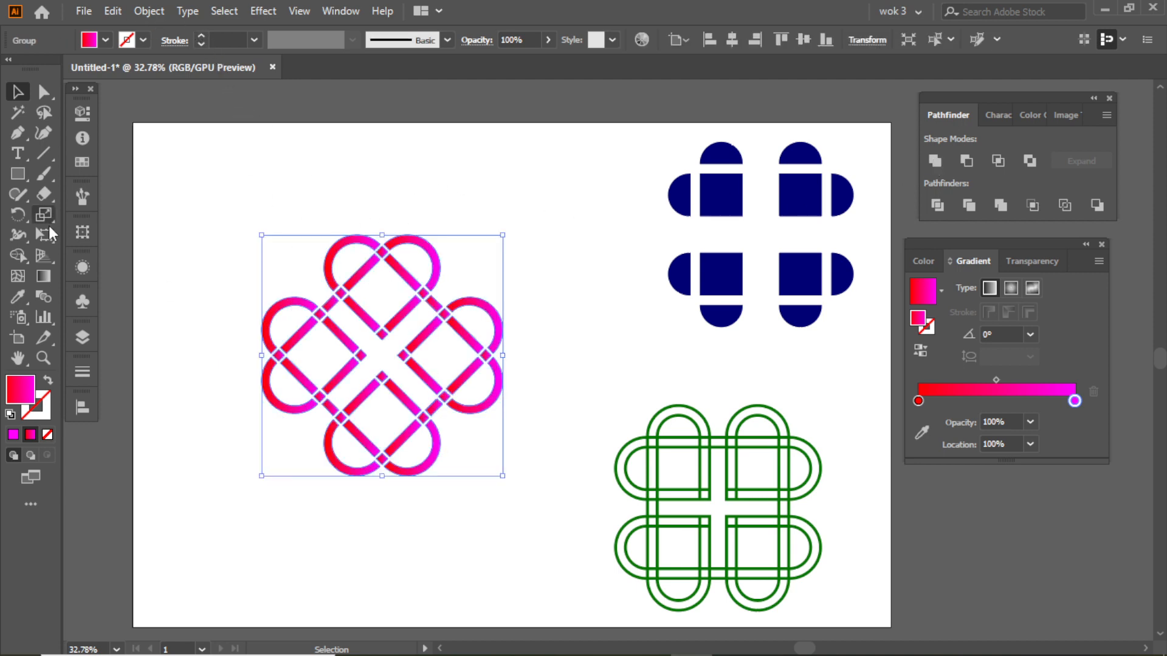
Make the interlaced shape's gradient radial and stretch it from the shape's centre to its upper edge
left_click(43, 277)
left_click_drag(384, 355, 387, 249)
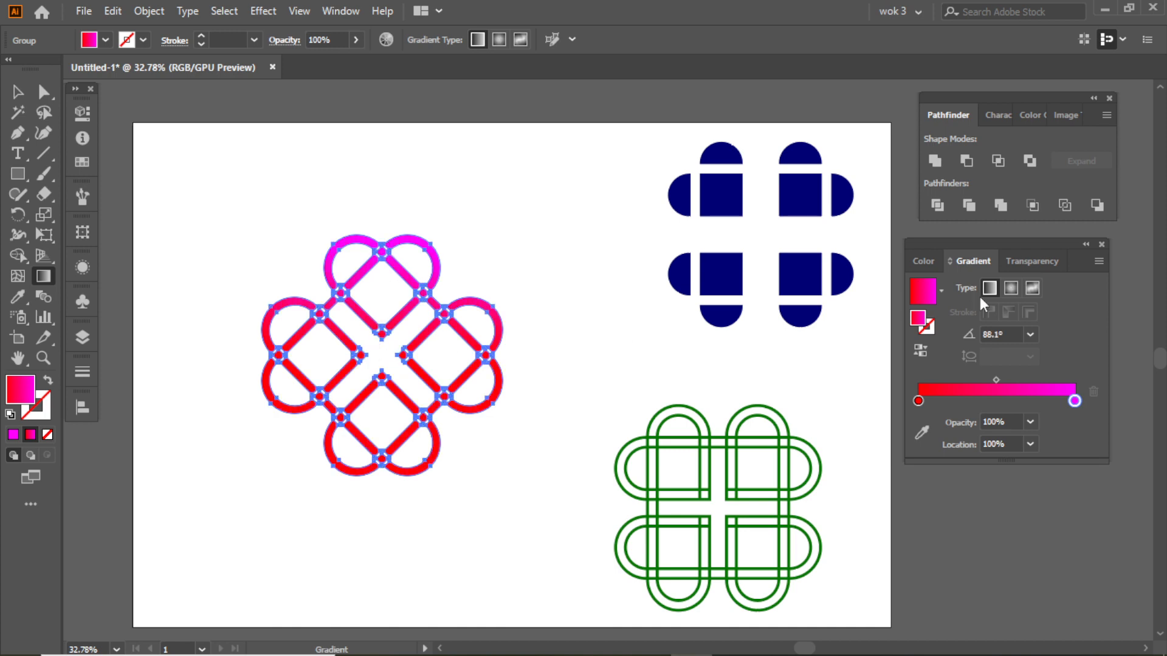
left_click(1010, 290)
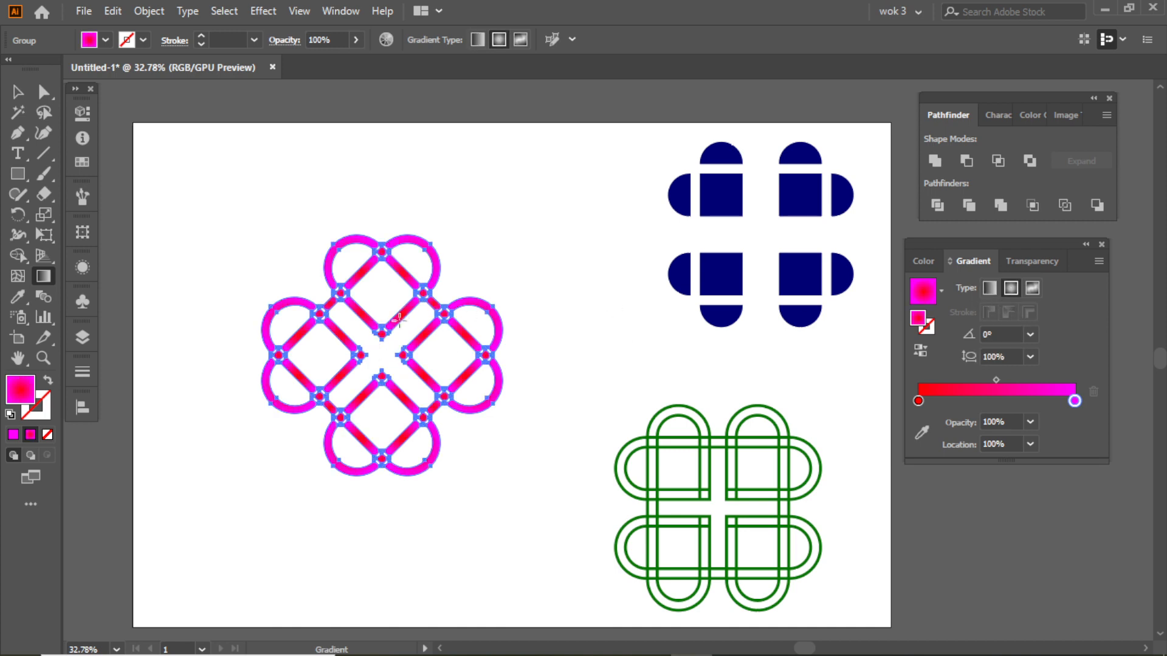
left_click_drag(377, 260, 376, 368)
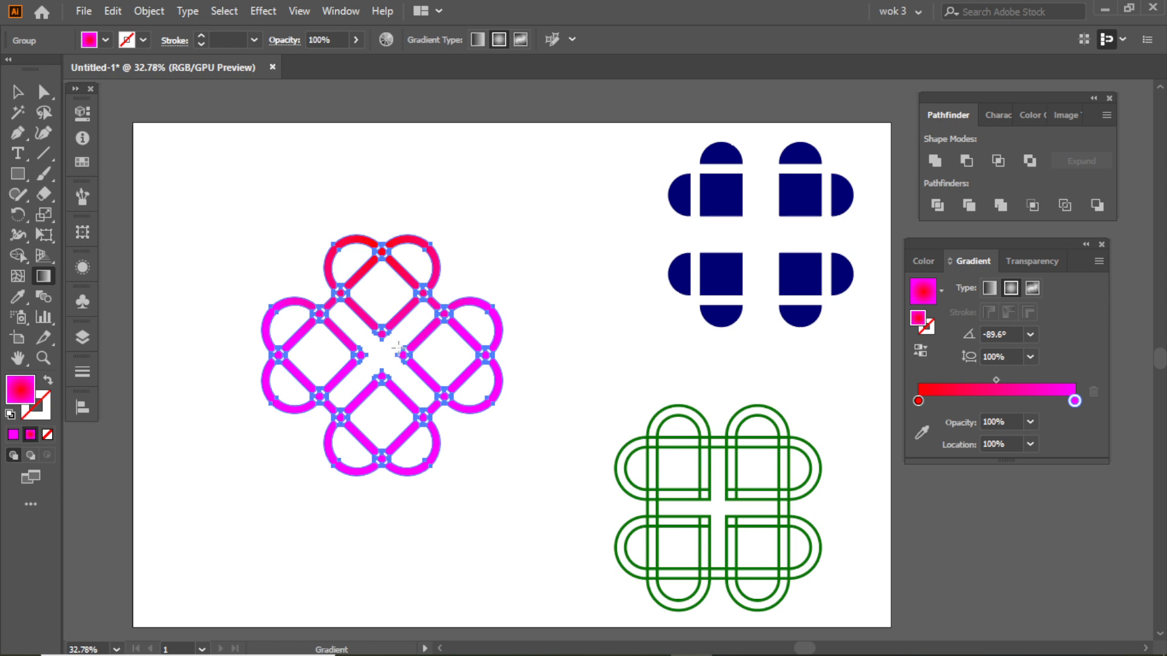
left_click_drag(388, 350, 396, 244)
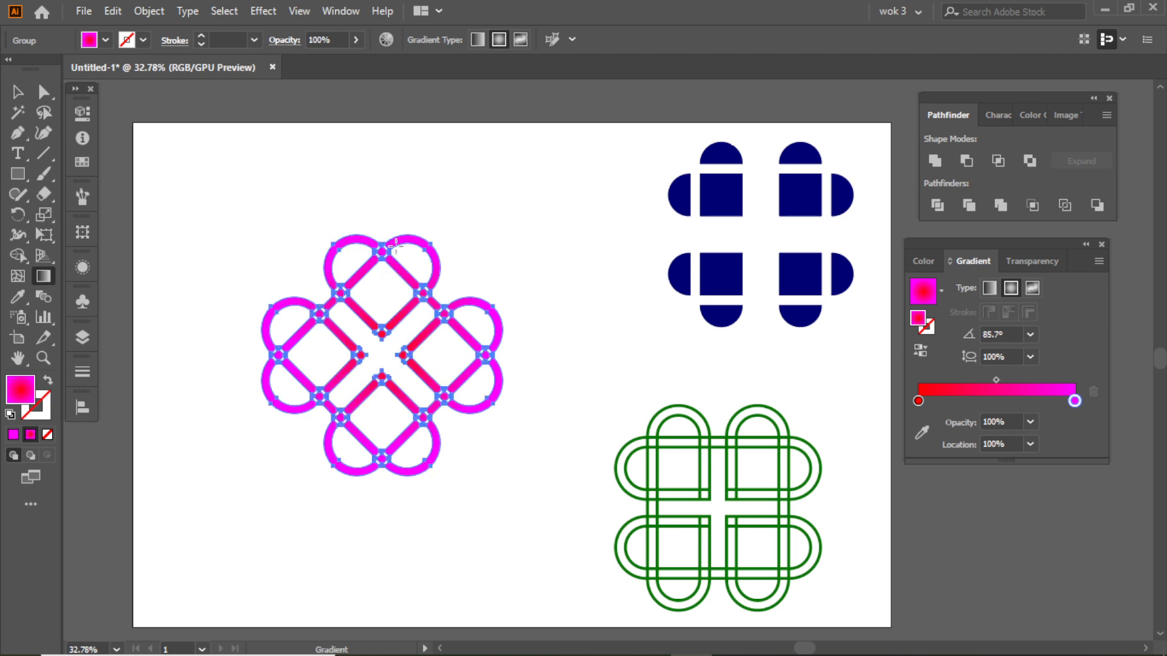
left_click(16, 92)
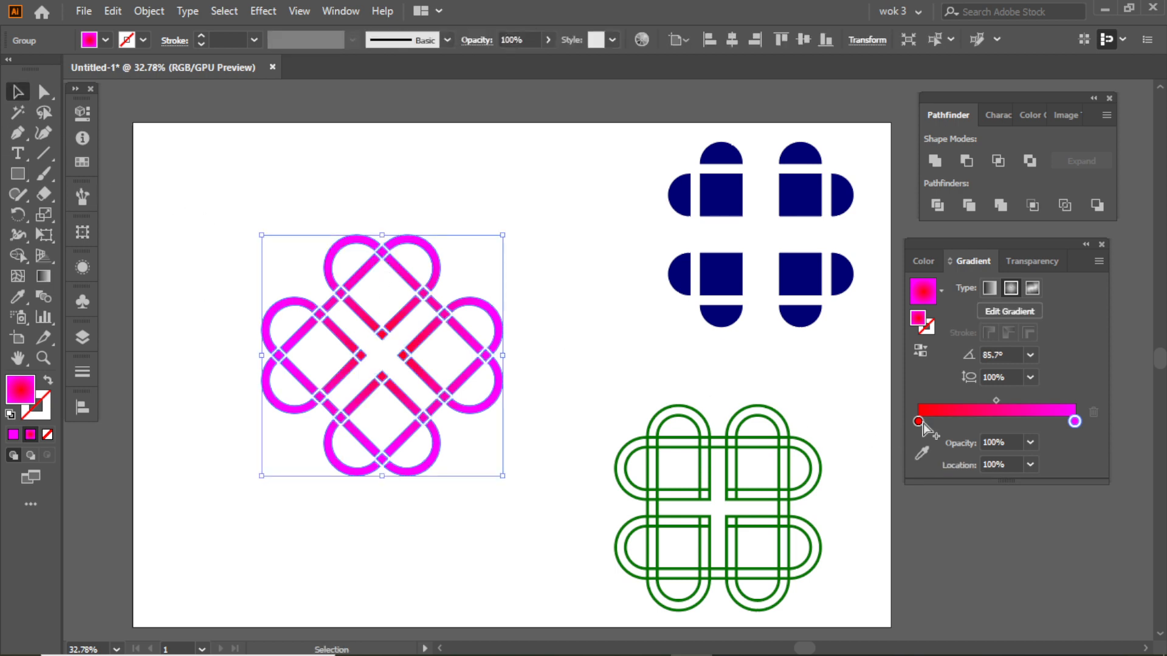
Reverse the radial gradient and place its magenta stop at about 48% and its red stop at about 75%
left_click_drag(919, 423, 1007, 422)
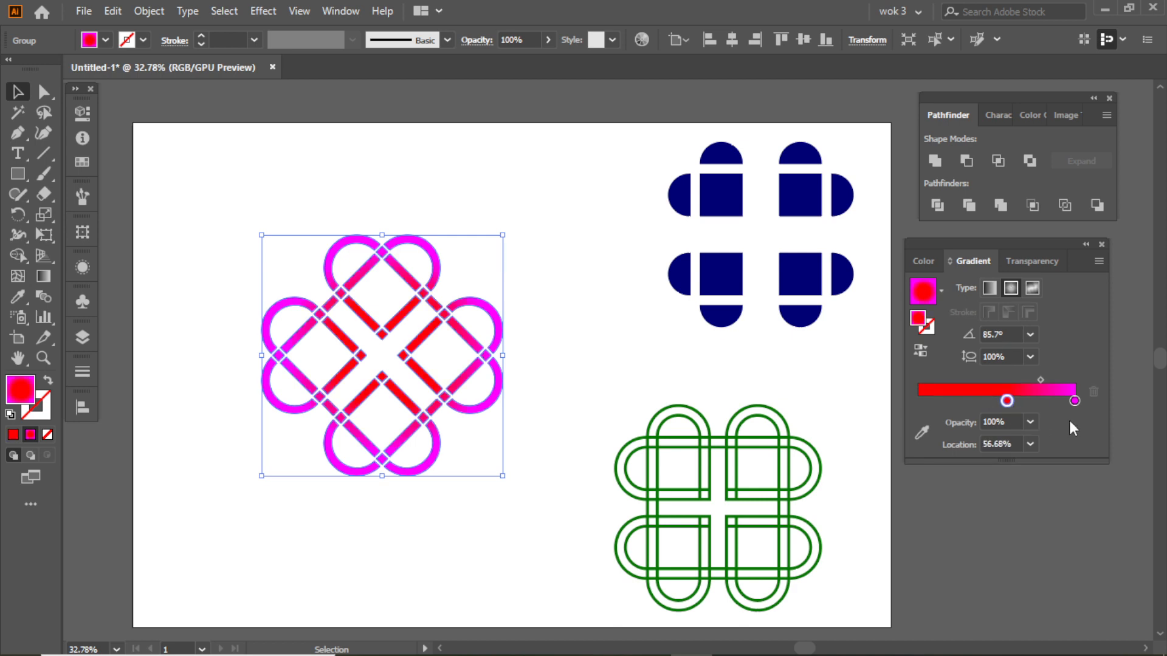
left_click_drag(1075, 402, 1035, 401)
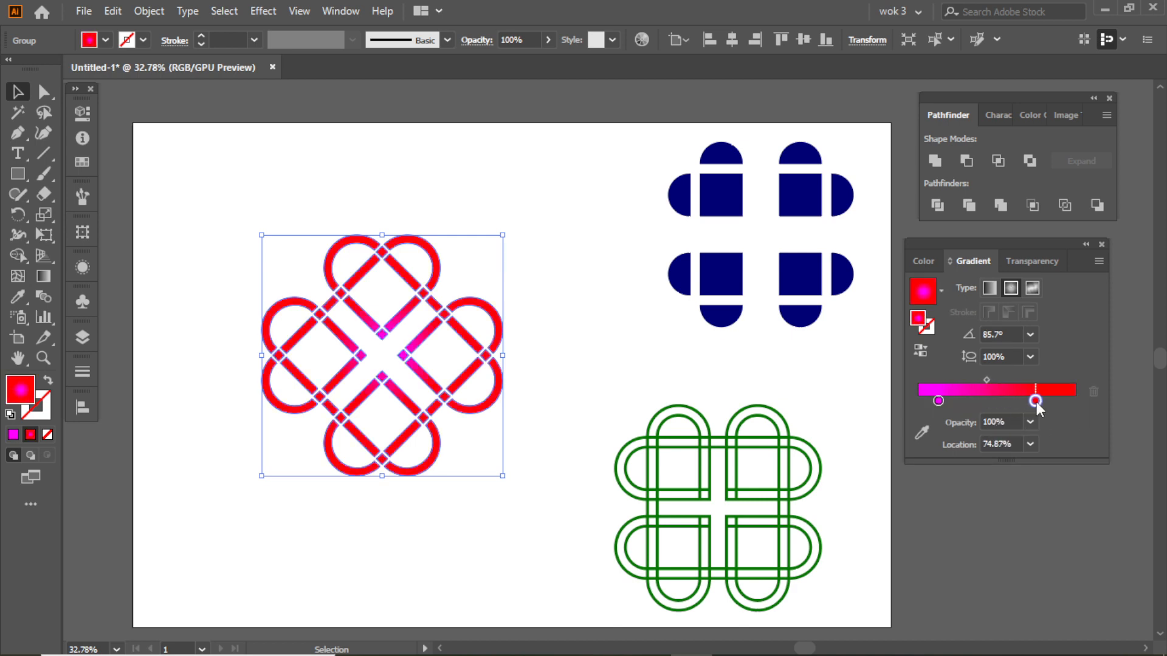
left_click_drag(939, 401, 993, 402)
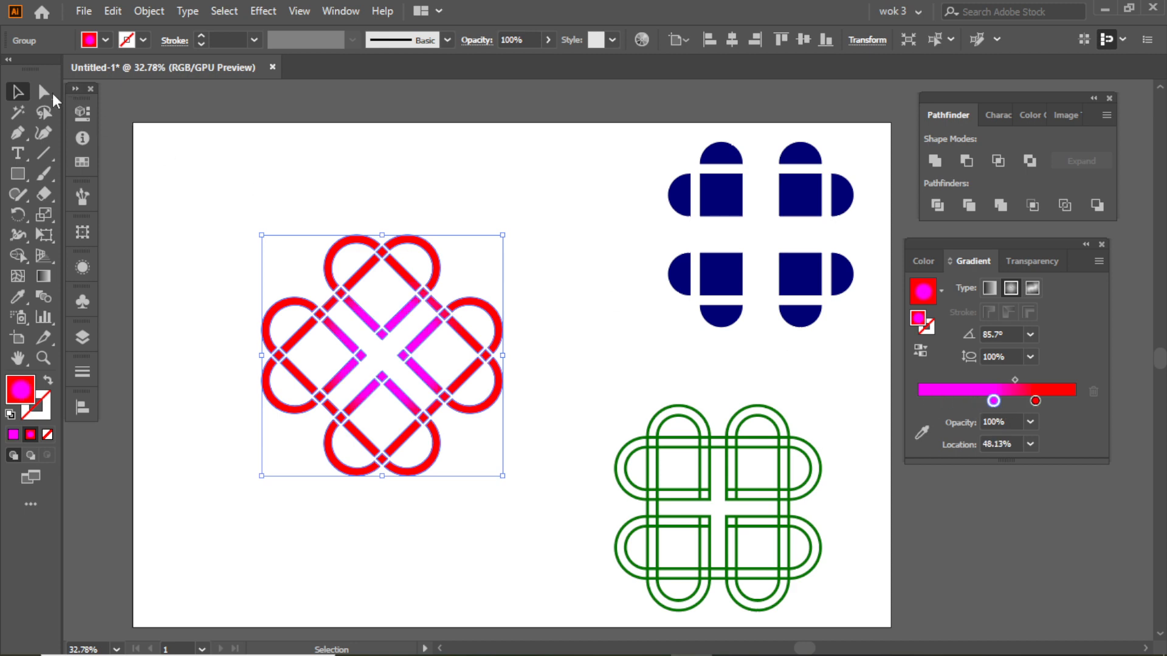
Nudge the gradient shape slightly up and left, offset its paths by 12 px with mitered joins and unite the offset outlines
left_click(303, 176)
left_click(466, 366)
left_click_drag(468, 333, 458, 329)
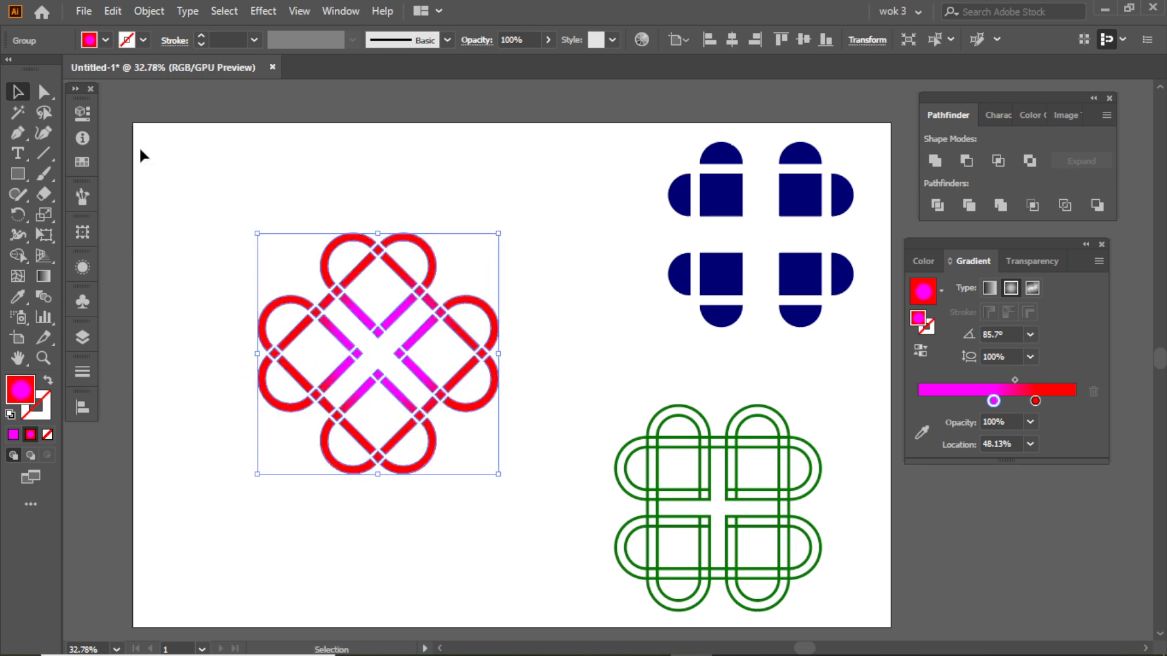
left_click(146, 12)
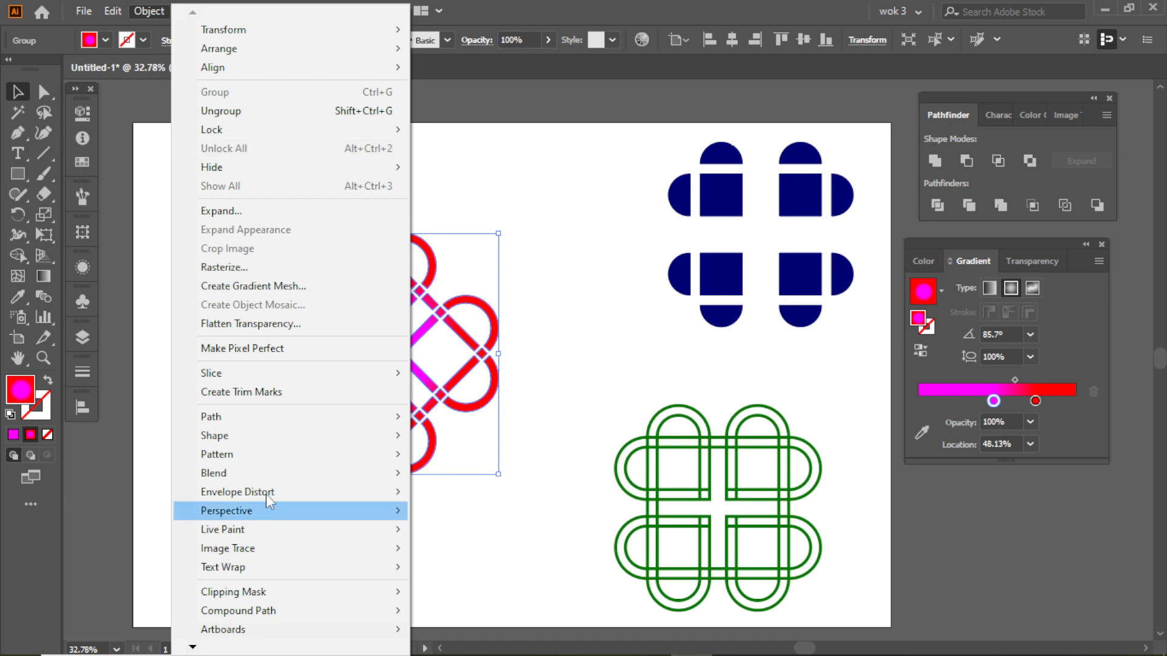
mouse_move(279, 419)
left_click(488, 480)
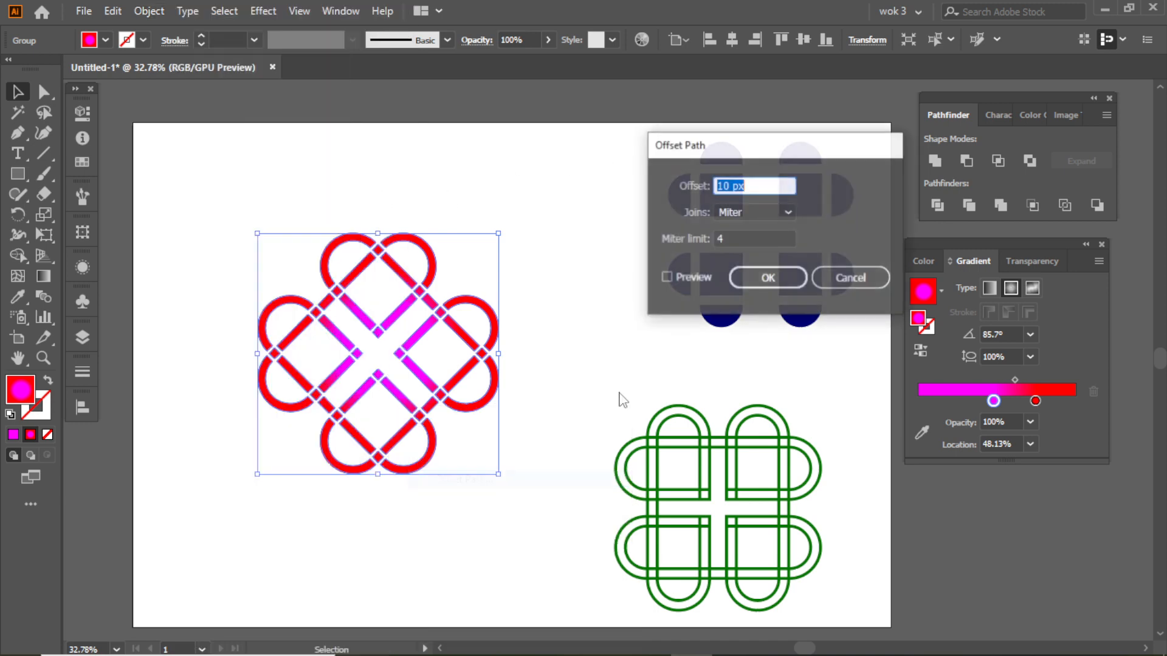
left_click(670, 278)
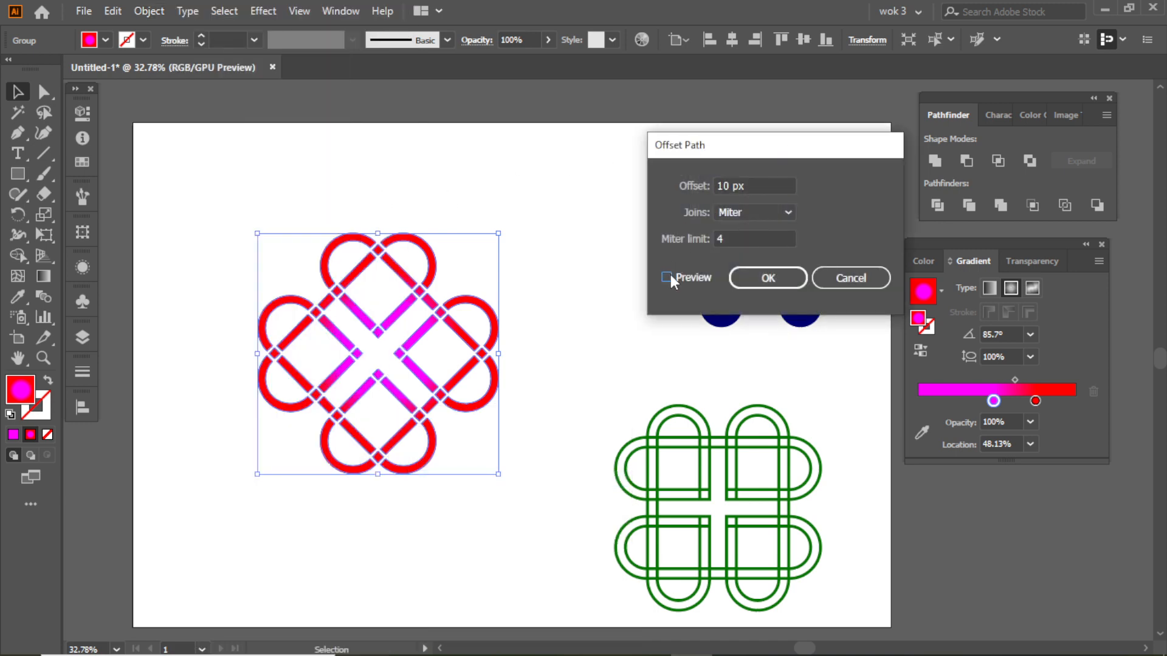
left_click(749, 185)
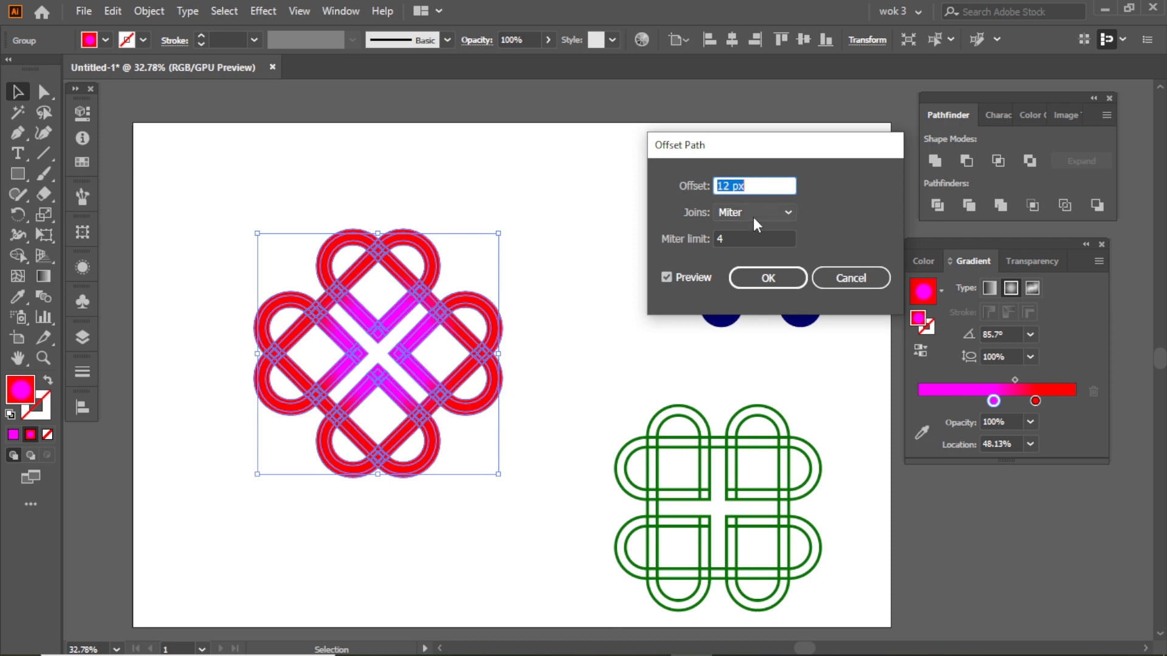
left_click(757, 278)
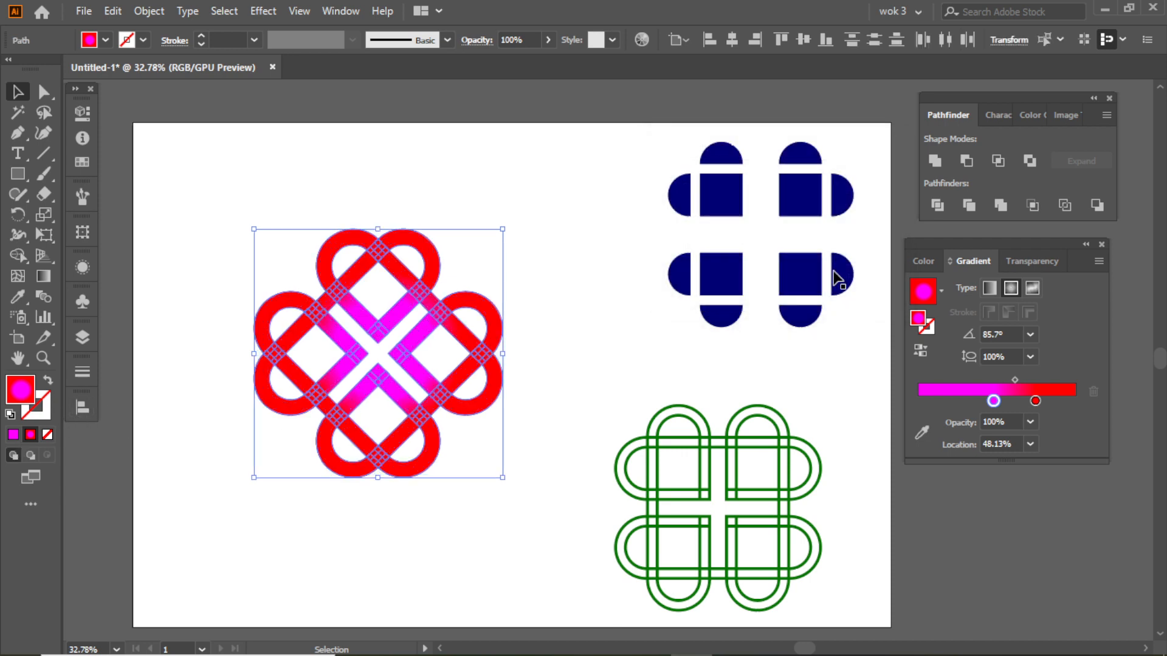
left_click(942, 163)
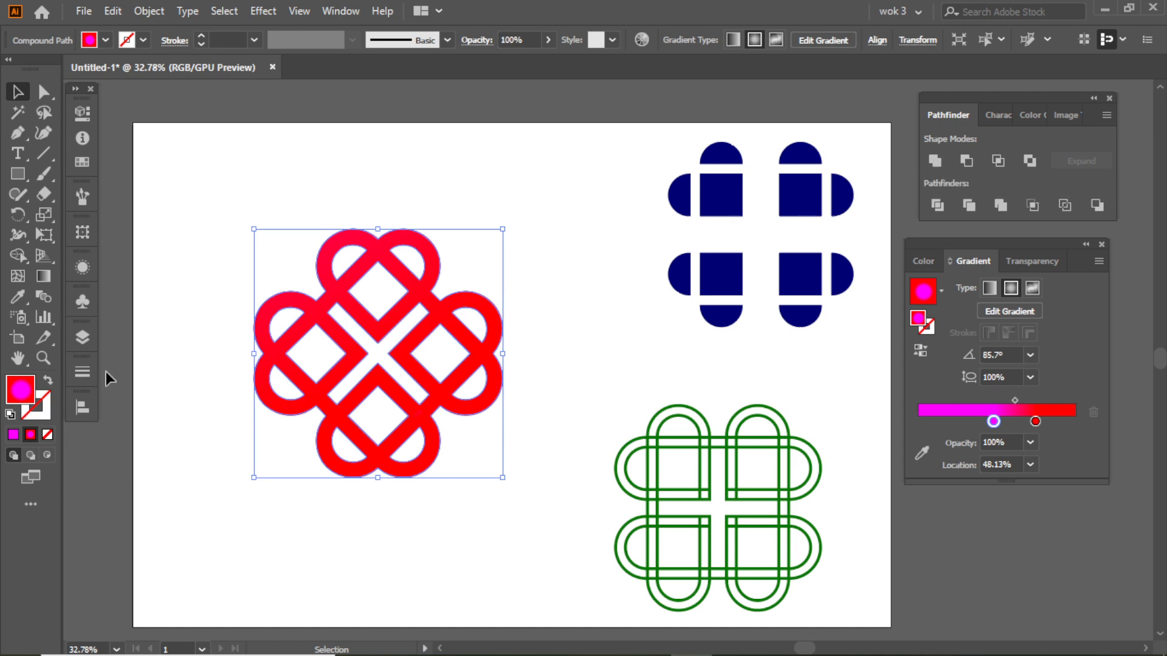
Swap the united outline's gradient fill to its stroke and set the stroke weight to 6 pt
left_click(48, 380)
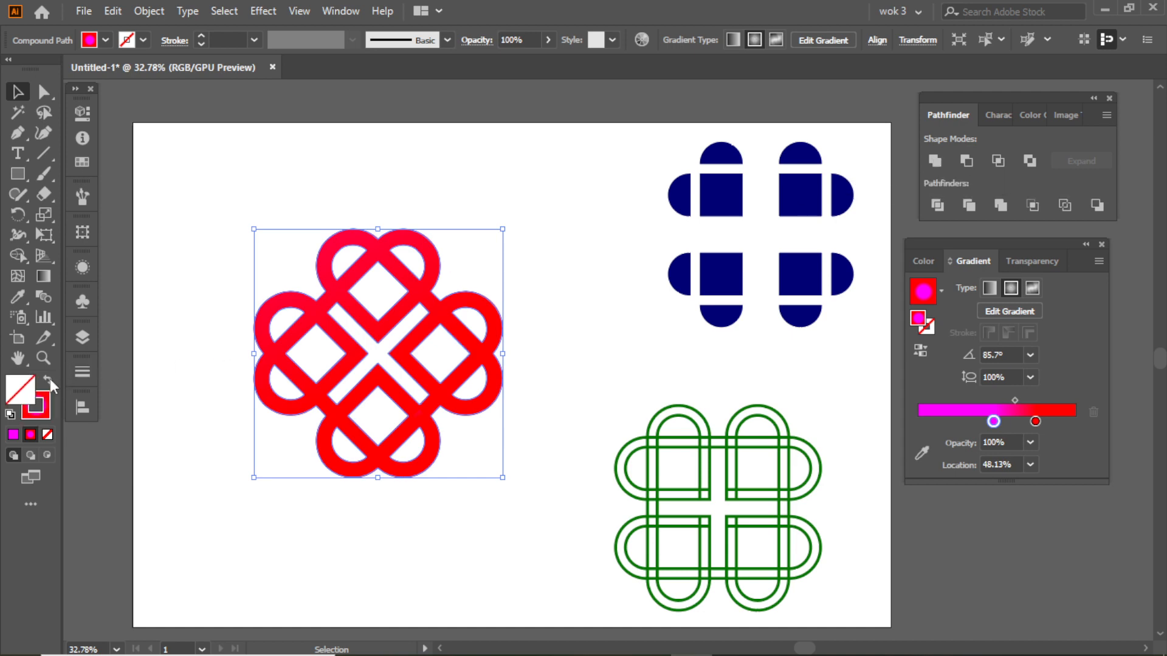
left_click(38, 419)
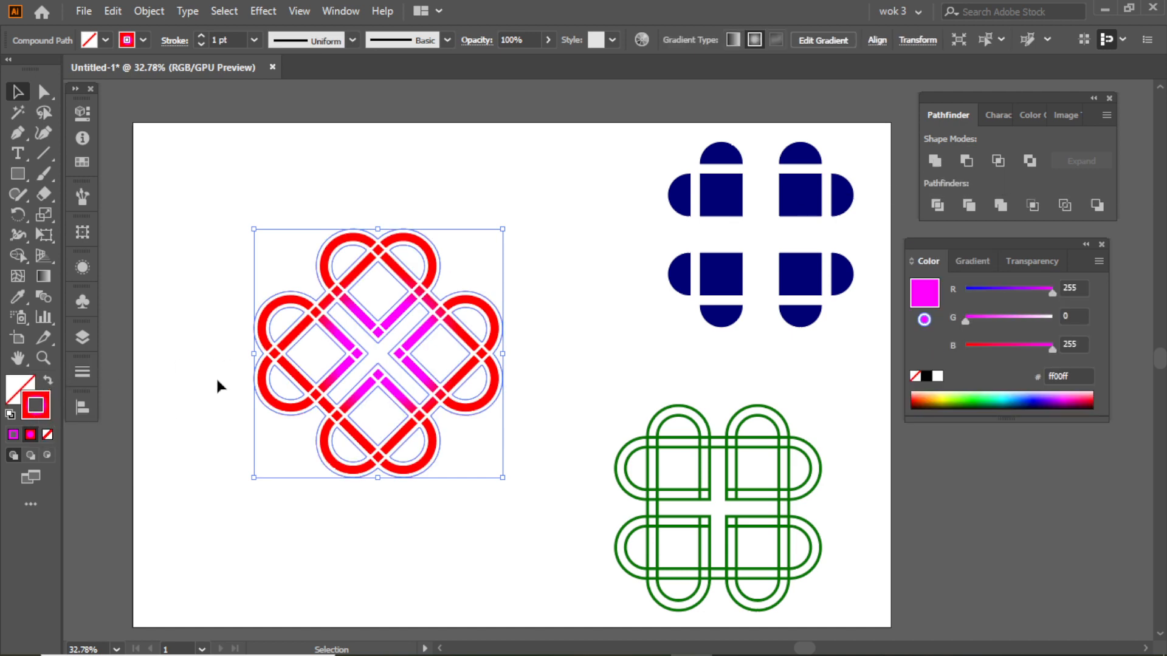
left_click(255, 40)
left_click(279, 170)
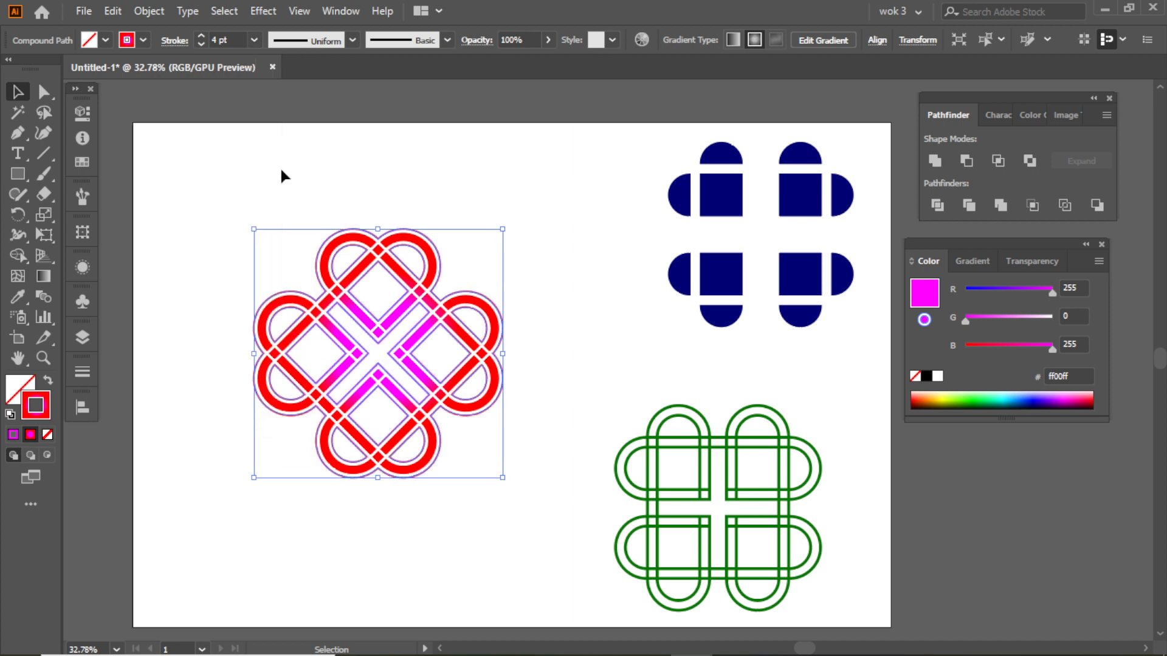
left_click(253, 39)
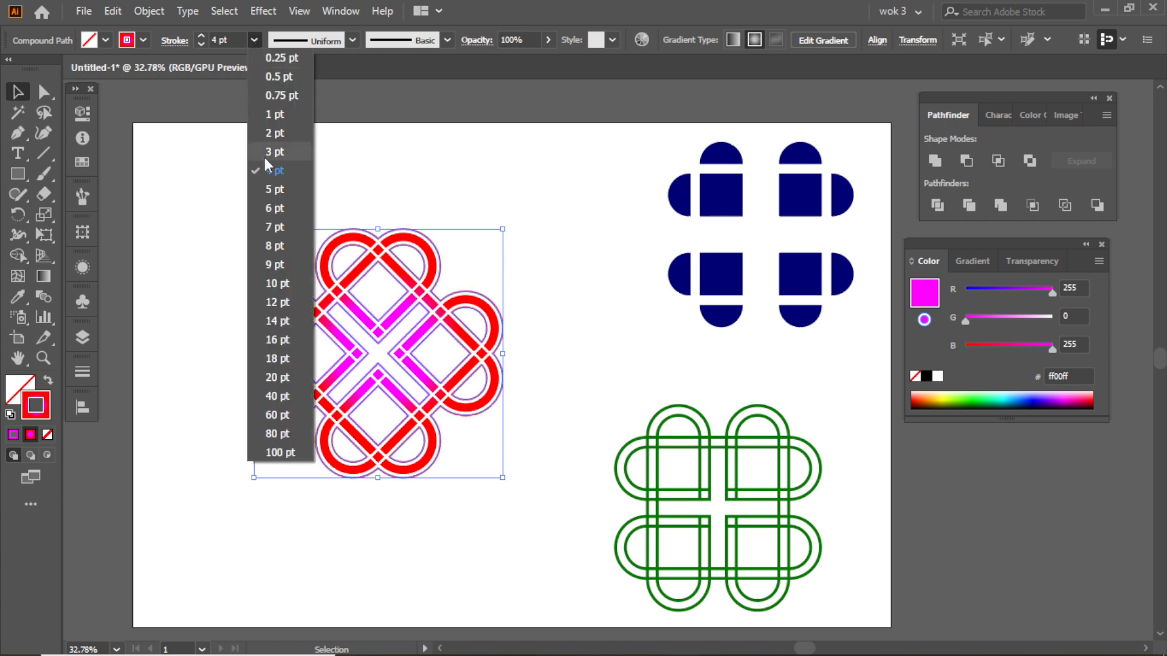
left_click(277, 220)
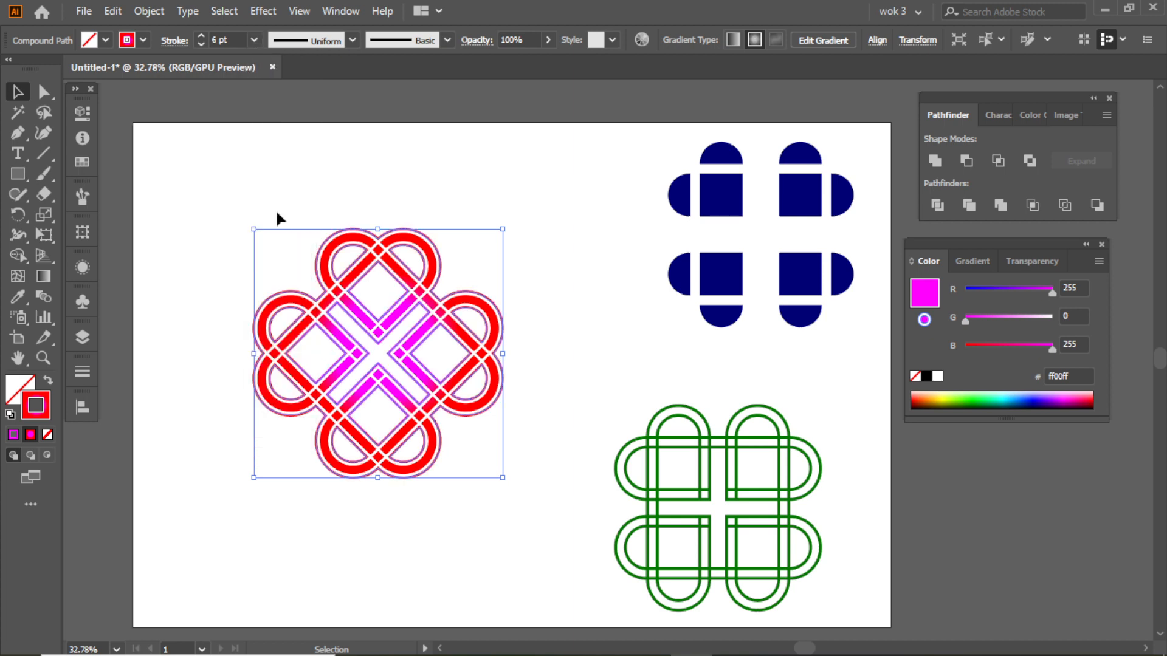
Give the offset outline's stroke round caps and a dashed line, with the last gap set to 30 pt
left_click(82, 372)
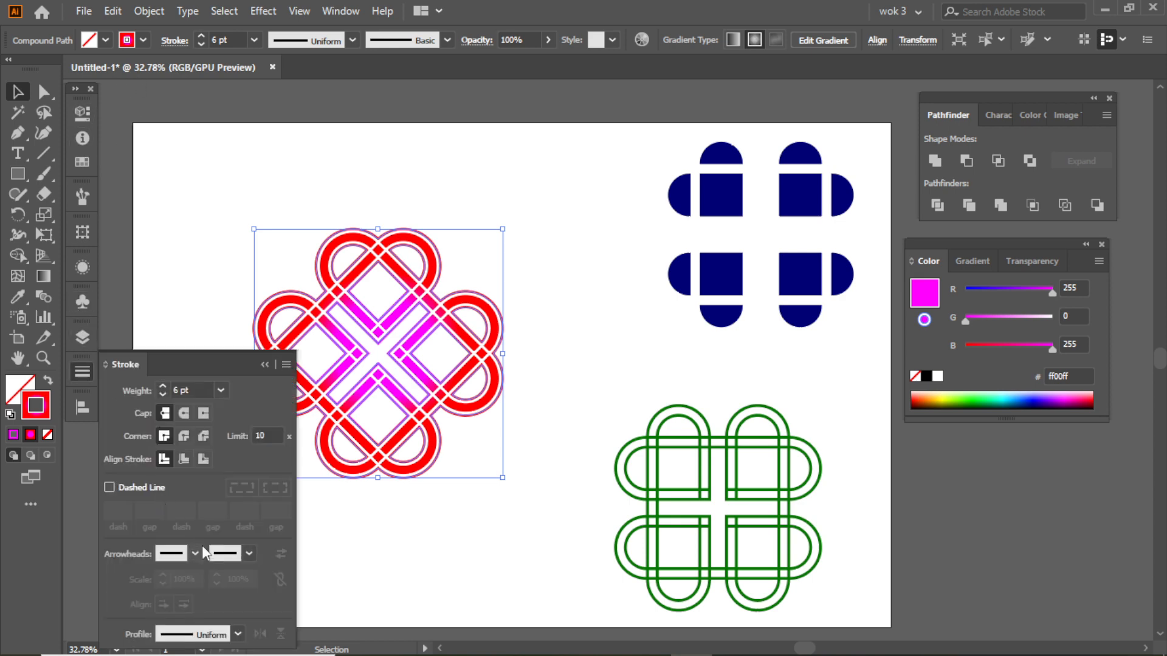
left_click(185, 414)
left_click(110, 487)
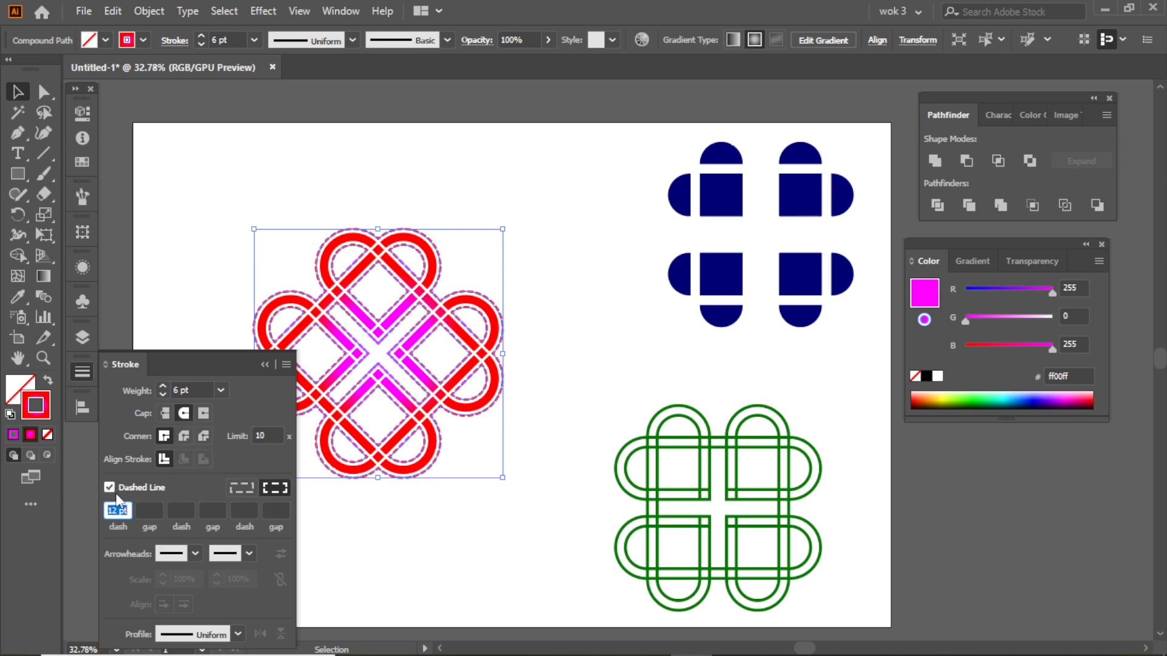
left_click(268, 509)
type("3")
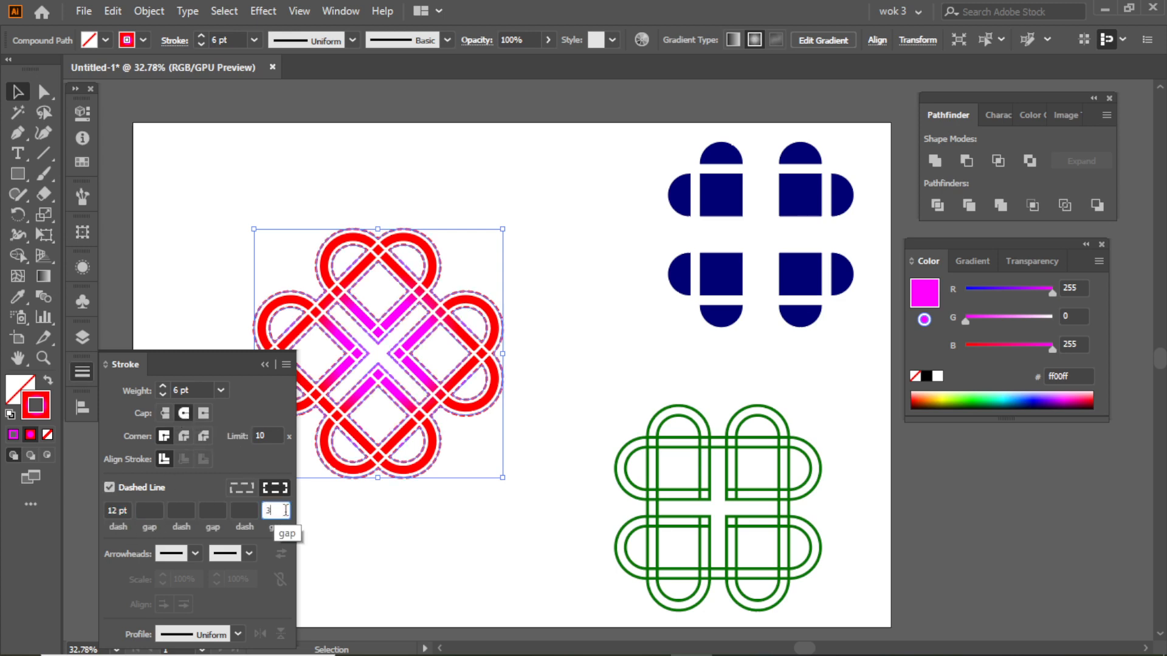
type("0")
Set all three dash lengths and the first two gaps of the outline's dashed stroke to 0 pt
left_click(111, 511)
type("0")
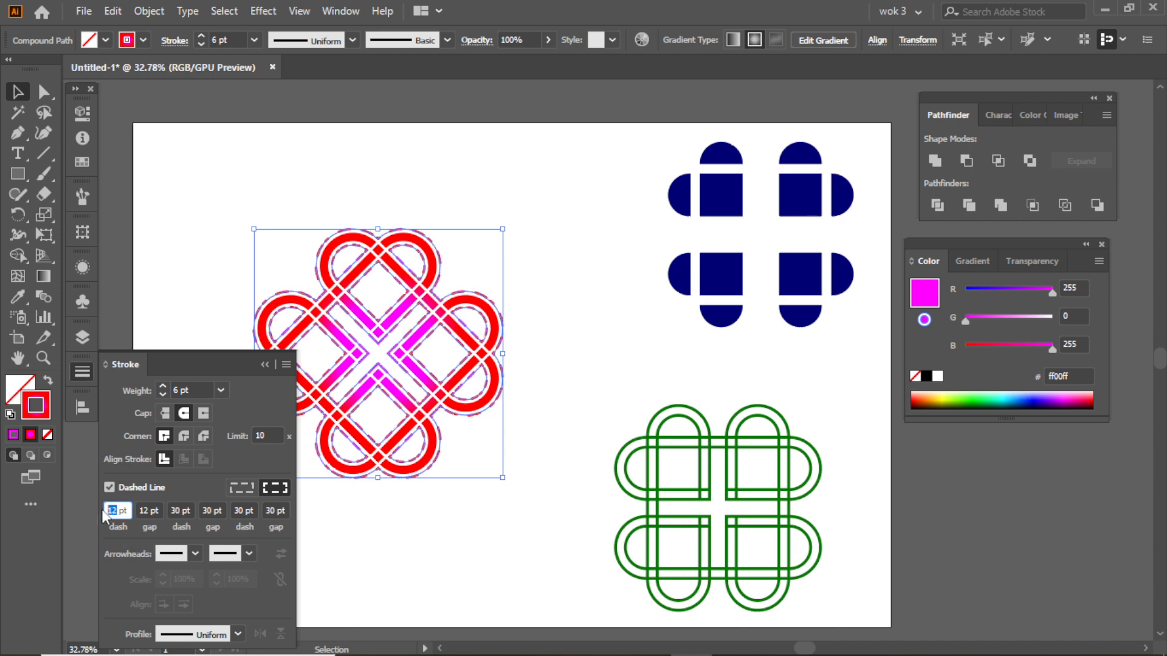
left_click(146, 511)
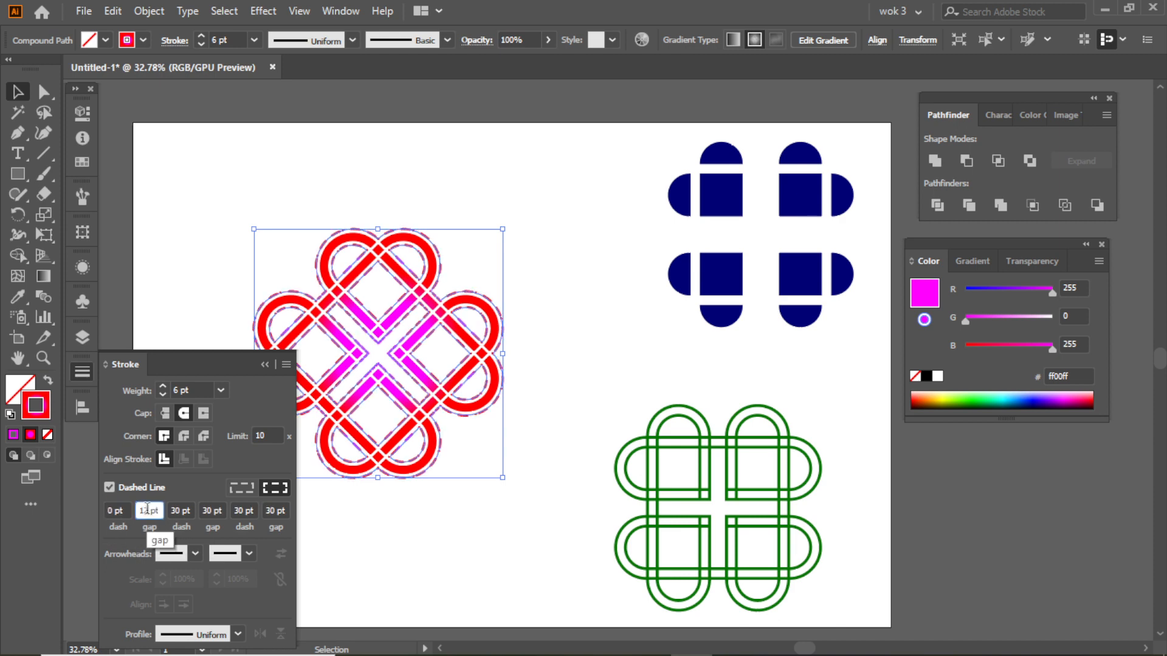
type("0")
left_click(174, 511)
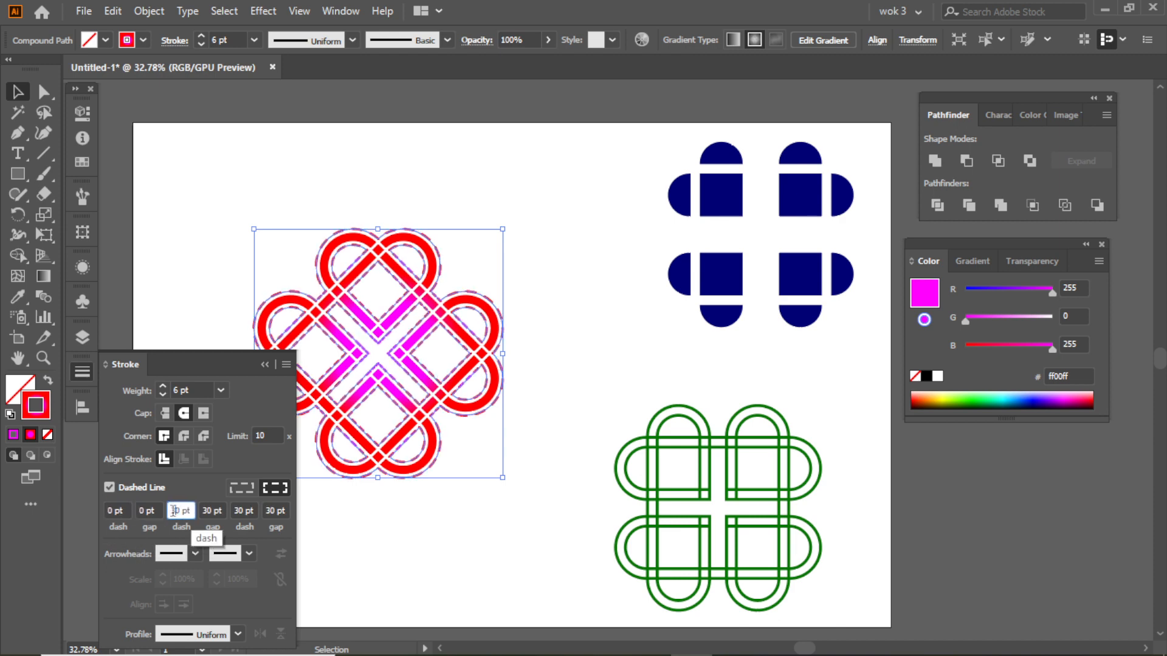
type("0")
left_click(213, 511)
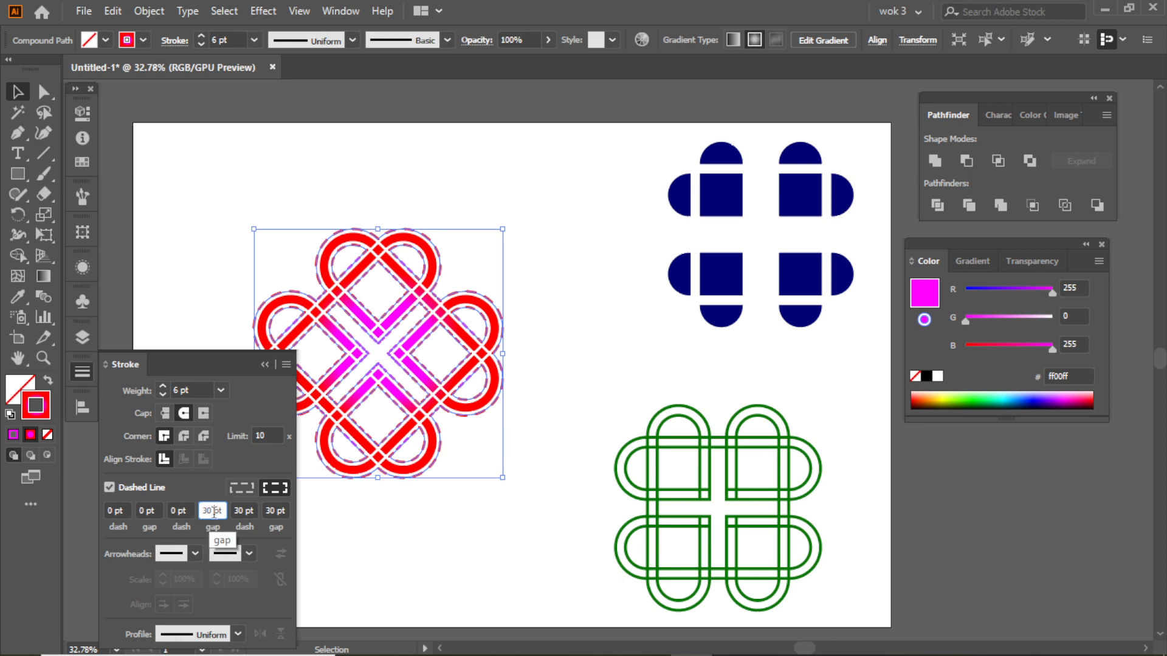
type("0")
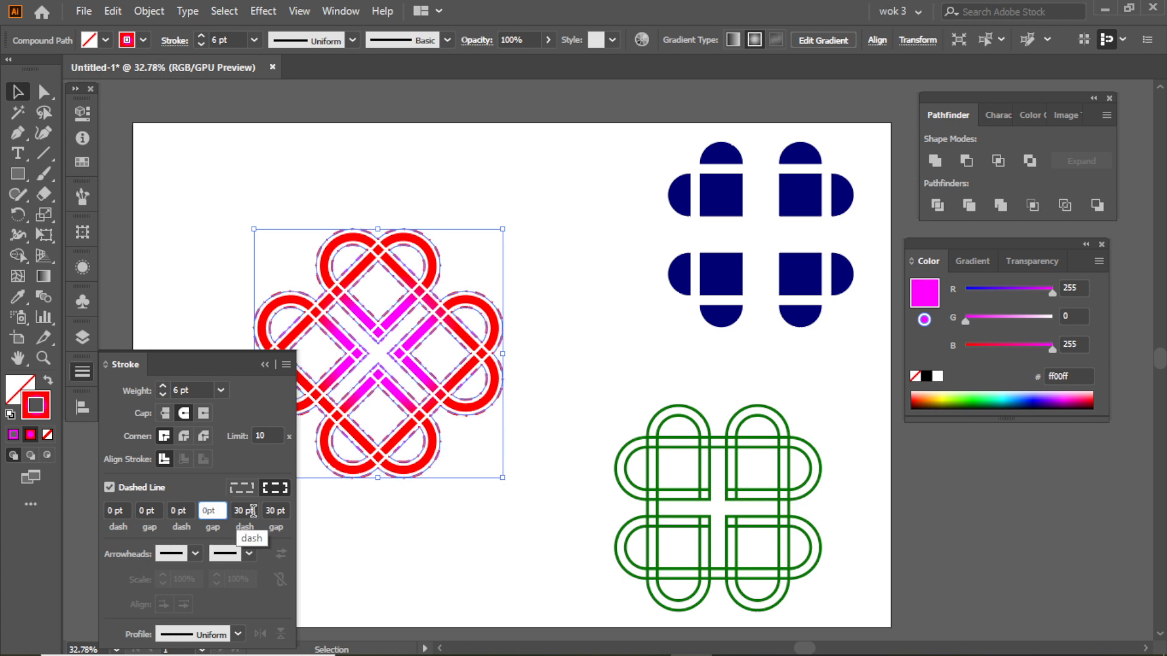
left_click(243, 510)
type("0")
left_click(282, 510)
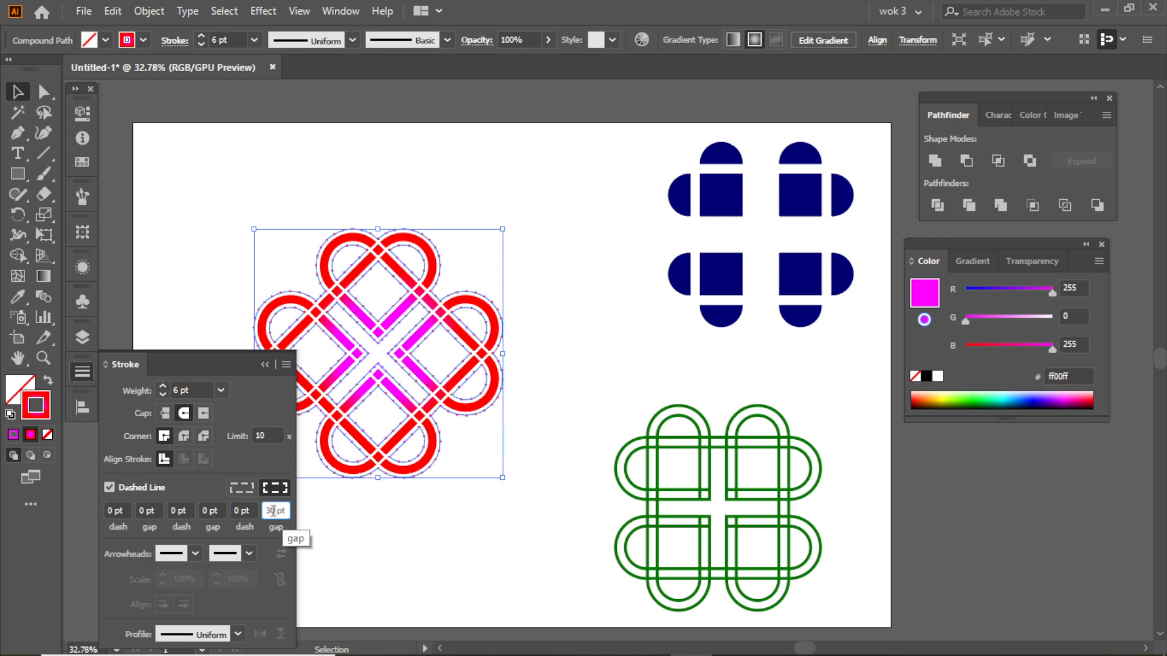
Set the dotted outline's stroke weight to 16 pt and its last gap to 26 pt
left_click(220, 390)
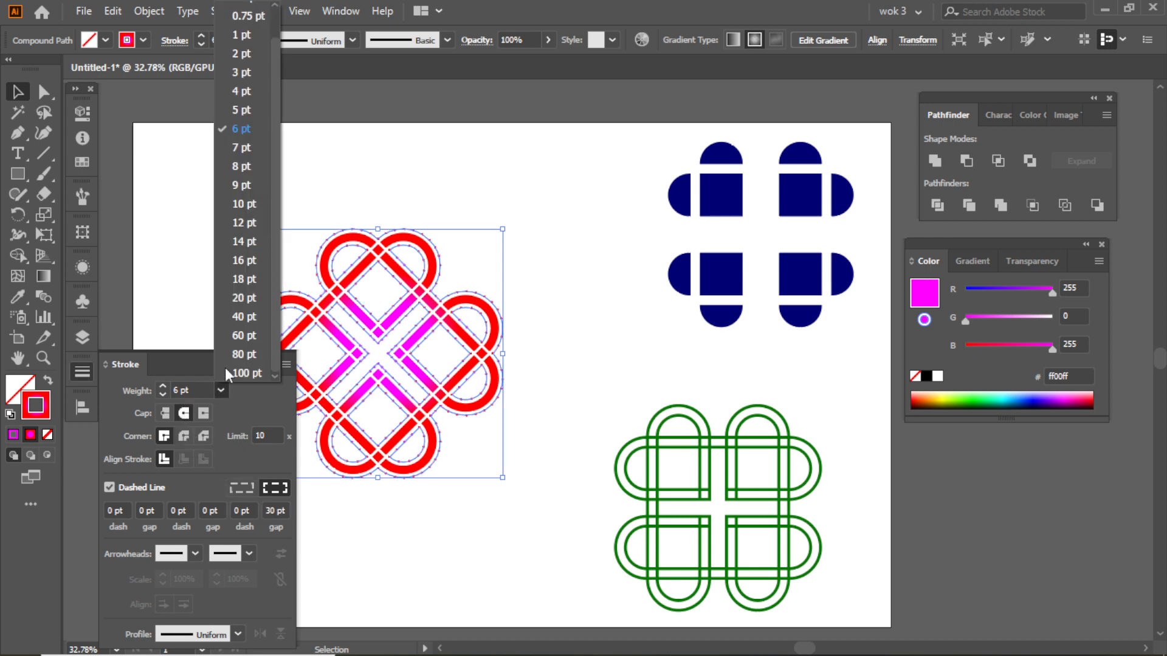
left_click(251, 244)
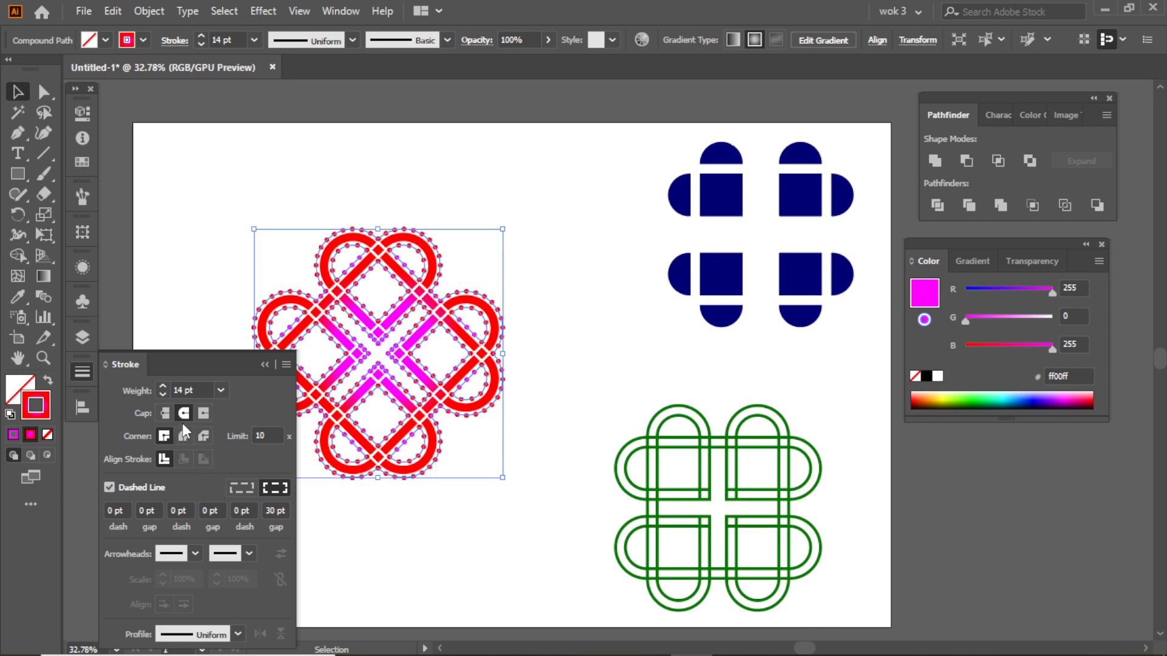
left_click(273, 512)
scroll(279, 508, "down", 2)
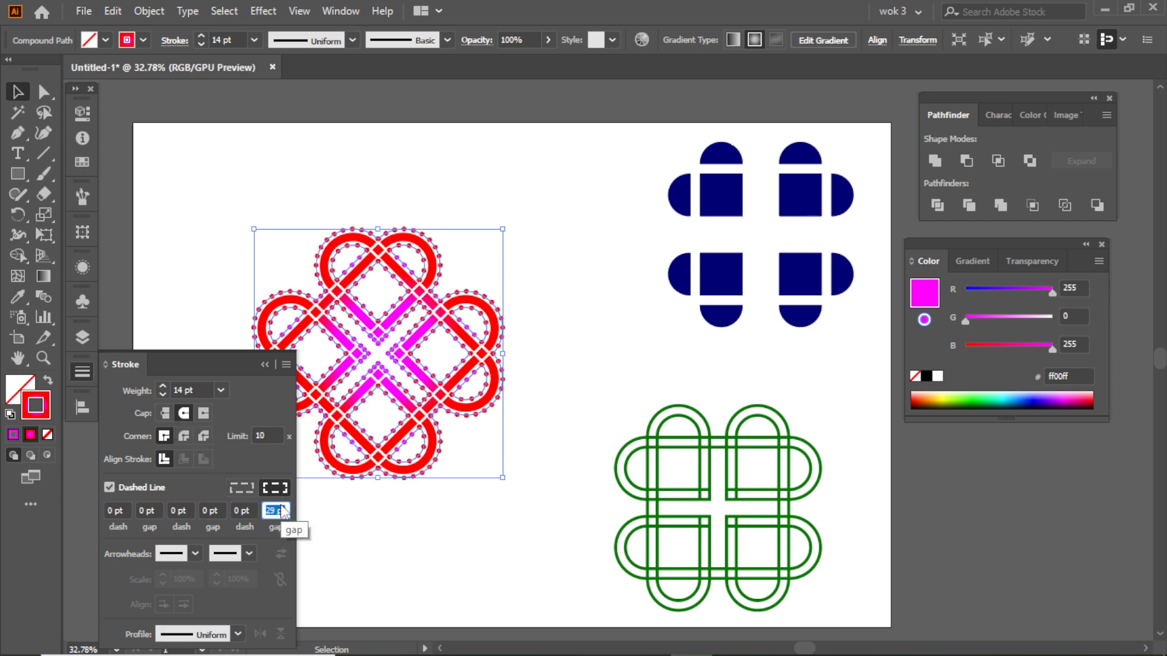
scroll(281, 511, "down", 2)
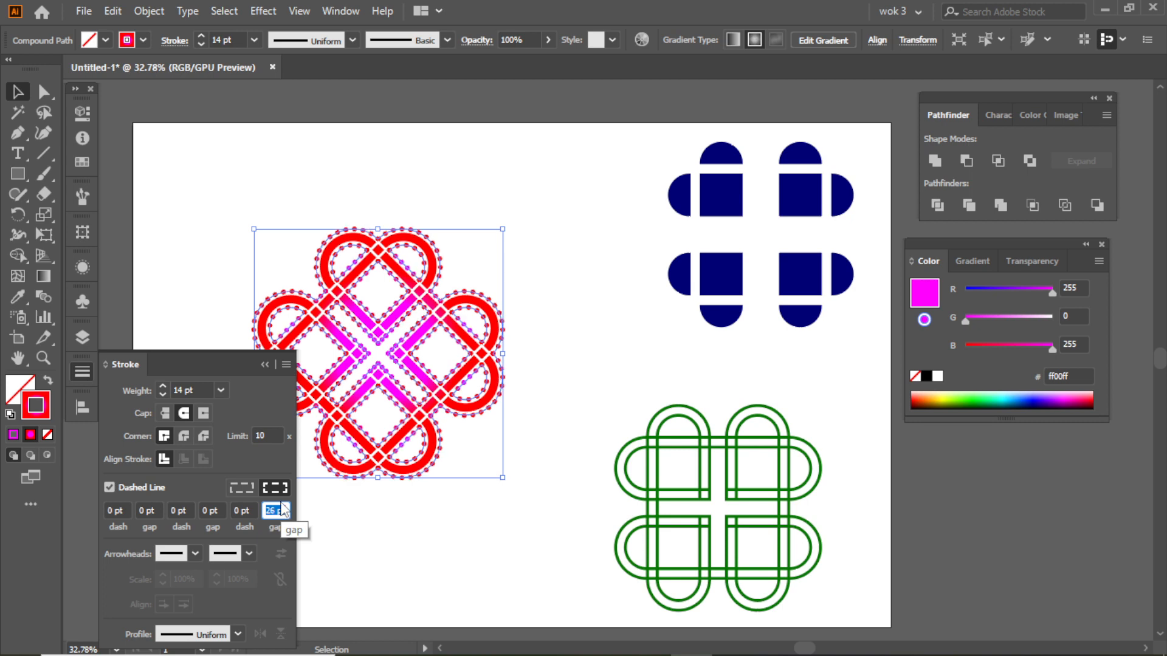
left_click(251, 42)
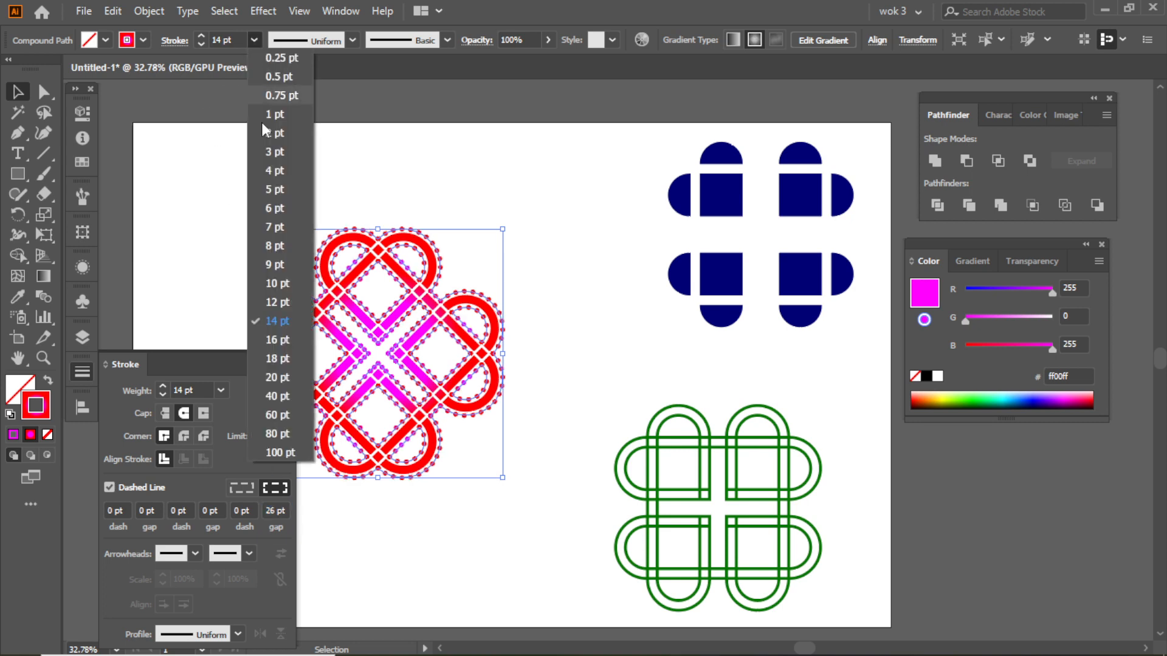
left_click(278, 343)
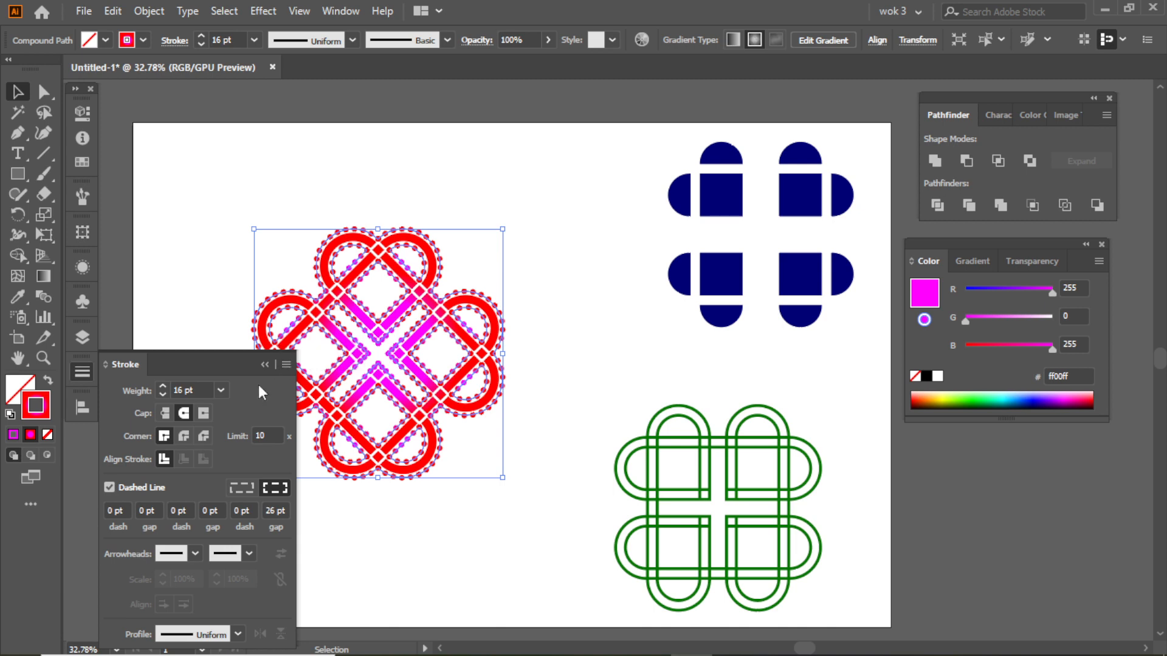
Expand the dotted outline's appearance, then expand its fill and stroke into filled shapes
left_click(83, 371)
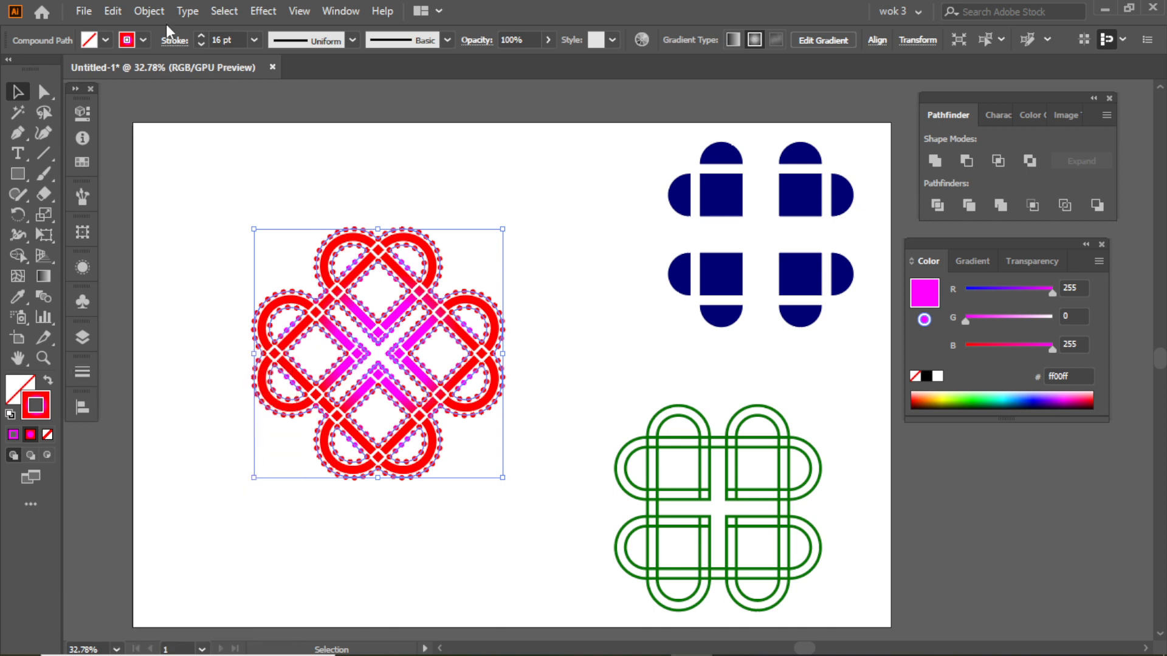
left_click(149, 11)
left_click(261, 233)
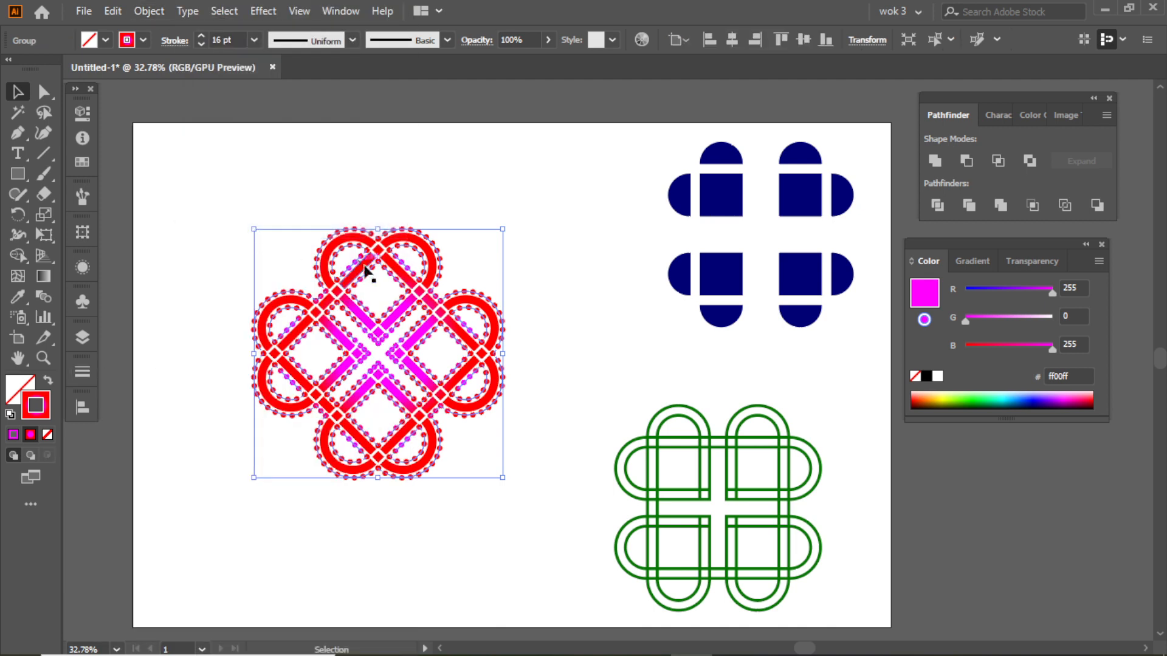
left_click(143, 12)
left_click(231, 210)
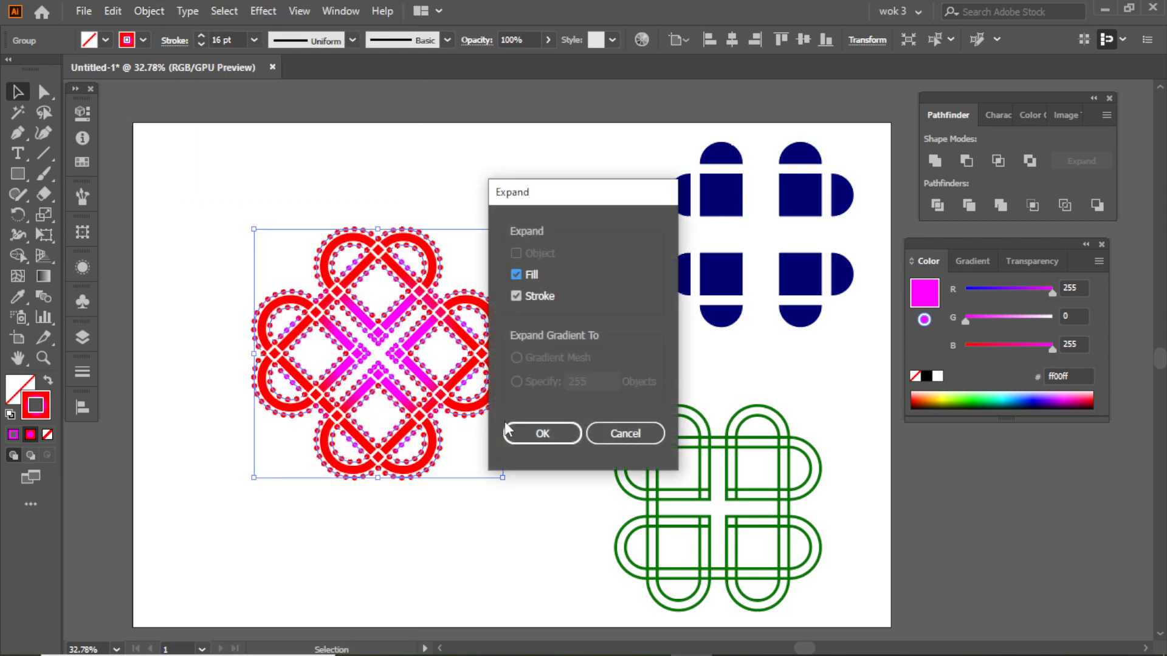
left_click(542, 429)
Select the interlaced shape with its dots, enlarge both proportionally to about 1.4 times and move them back toward the artboard's left half
mouse_move(201, 200)
left_mouse_down()
mouse_move(481, 410)
mouse_move(510, 407)
left_mouse_up()
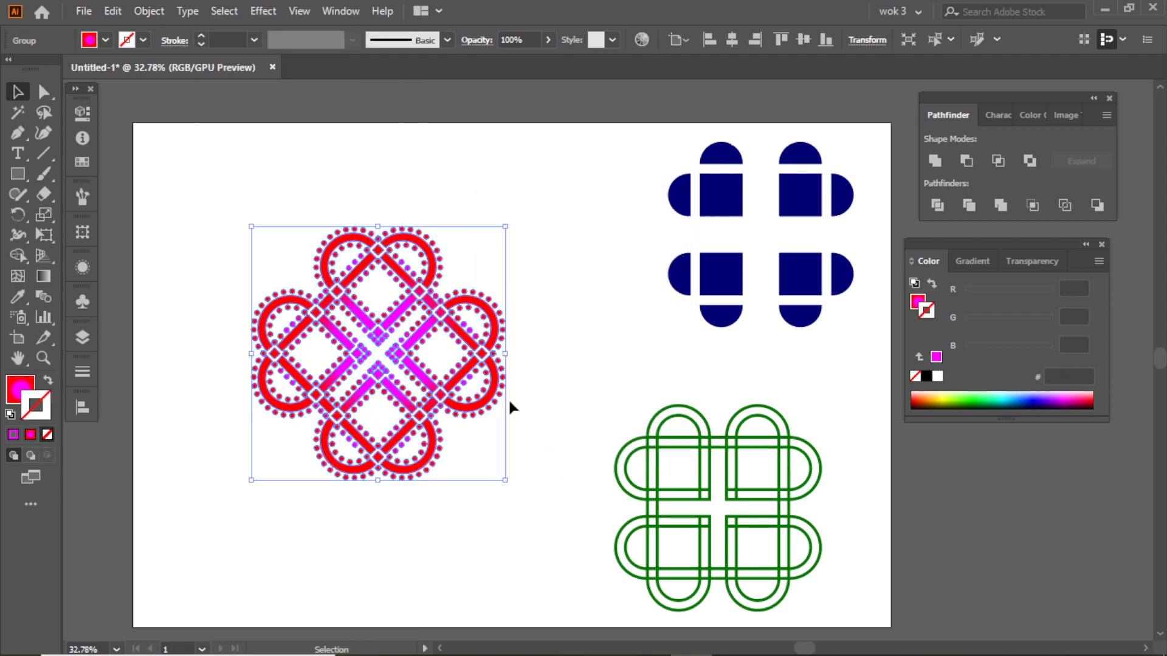
left_click_drag(506, 353, 619, 414)
left_click_drag(583, 359, 532, 371)
left_click(576, 351)
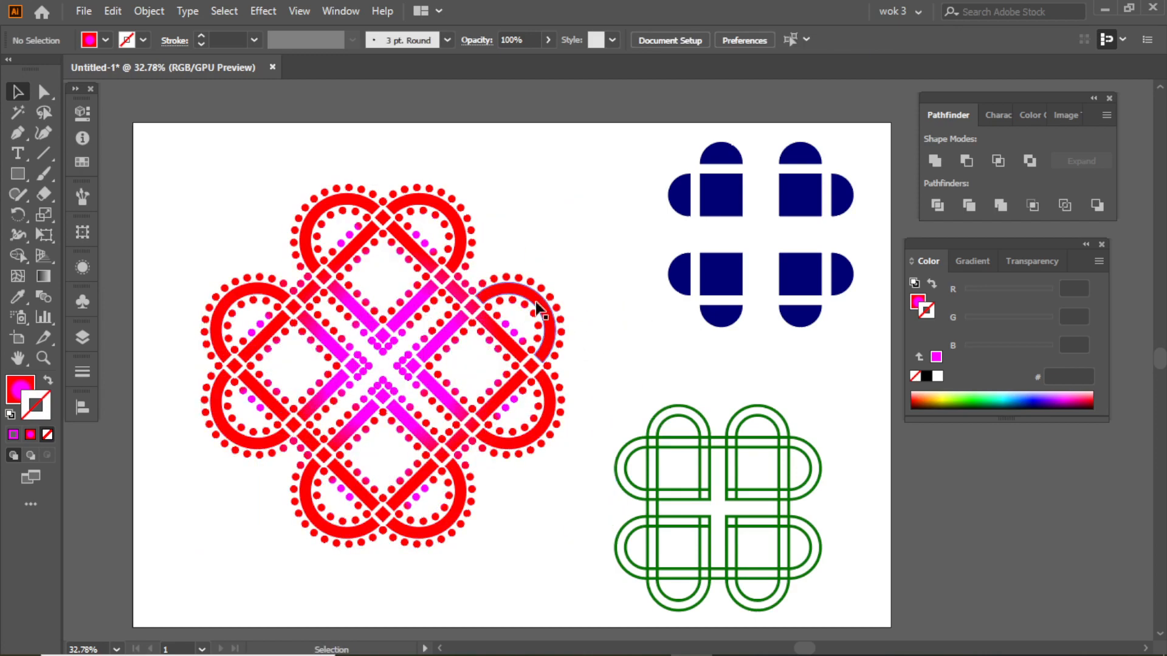
Select the enlarged interlaced shape together with its dotted outline and unite them
left_click(527, 279)
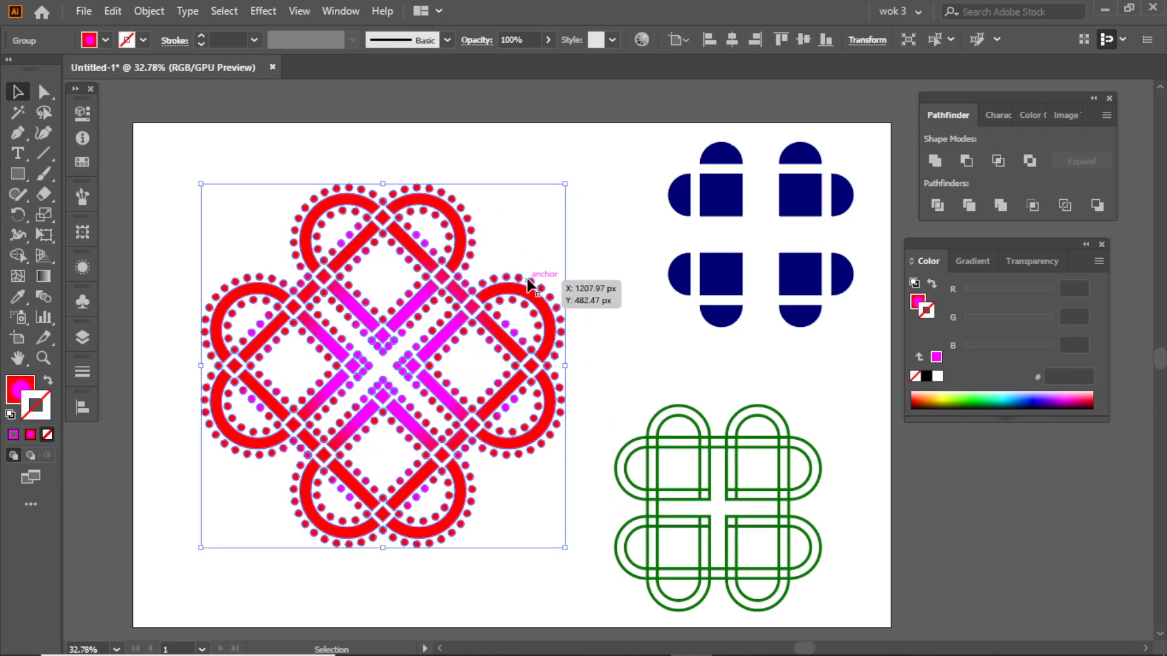
left_click(247, 198)
left_click_drag(548, 524, 549, 523)
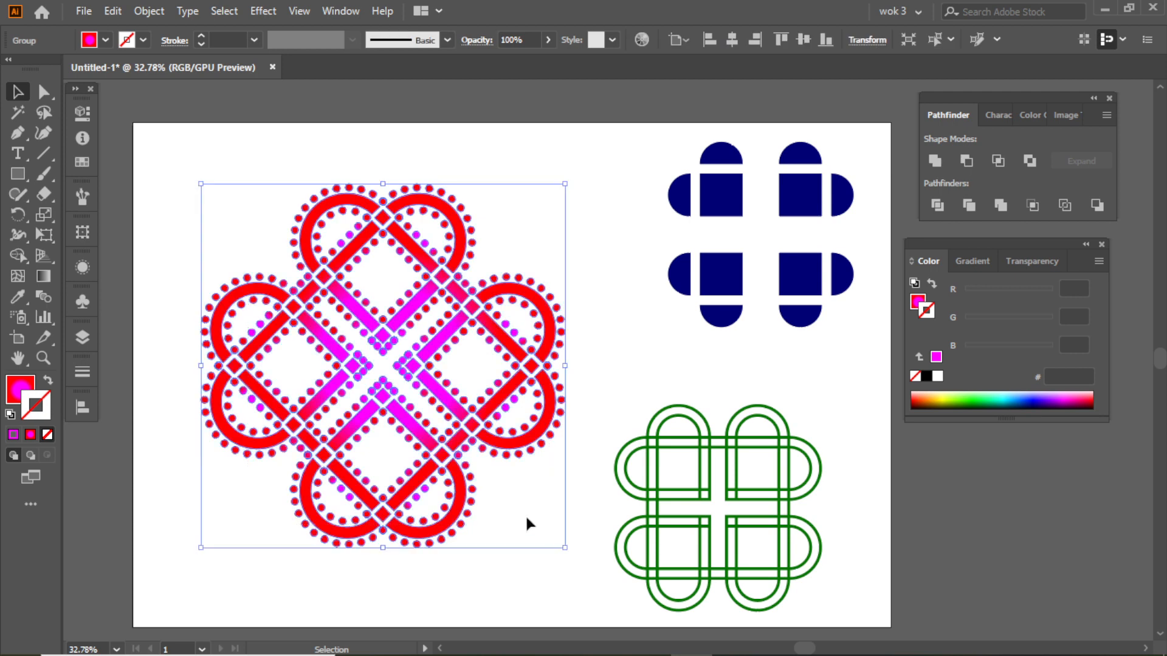
left_click(20, 390)
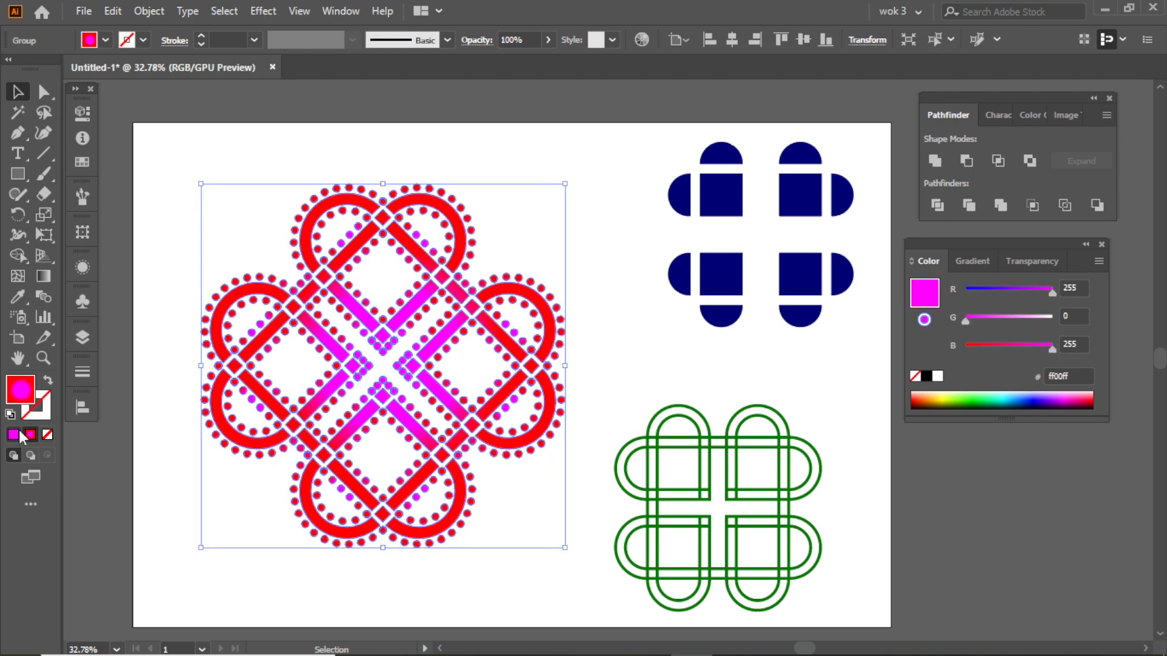
left_click(934, 162)
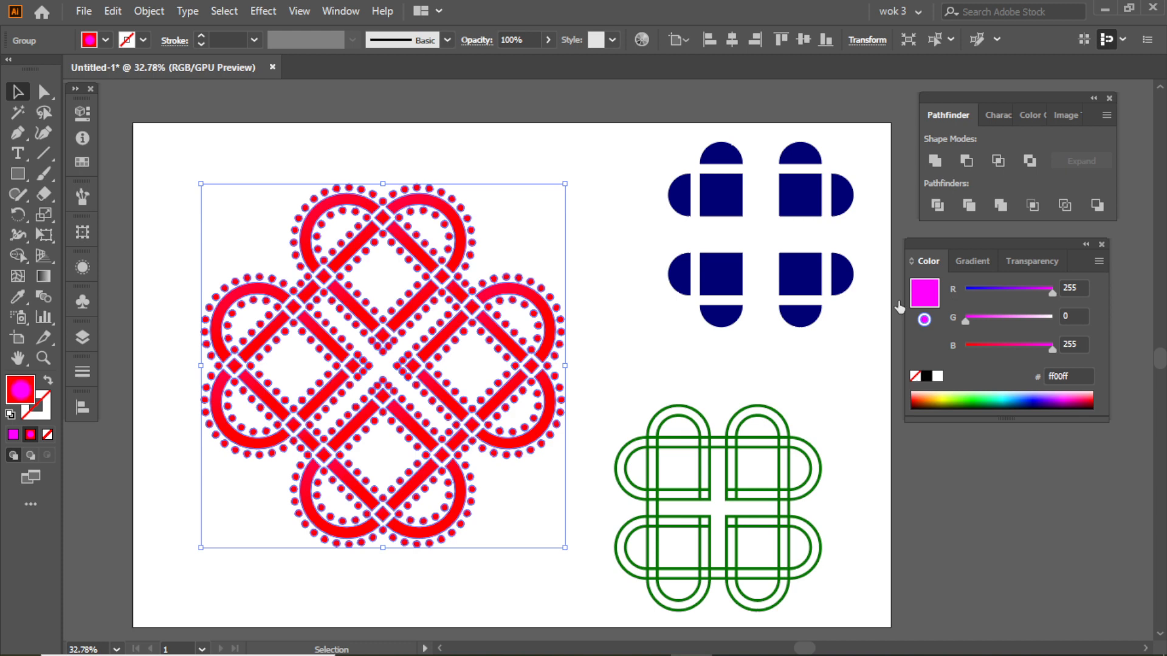
Reapply the radial gradient fill to the united design and recolour its magenta stop crimson pink
left_click(13, 434)
left_click(30, 434)
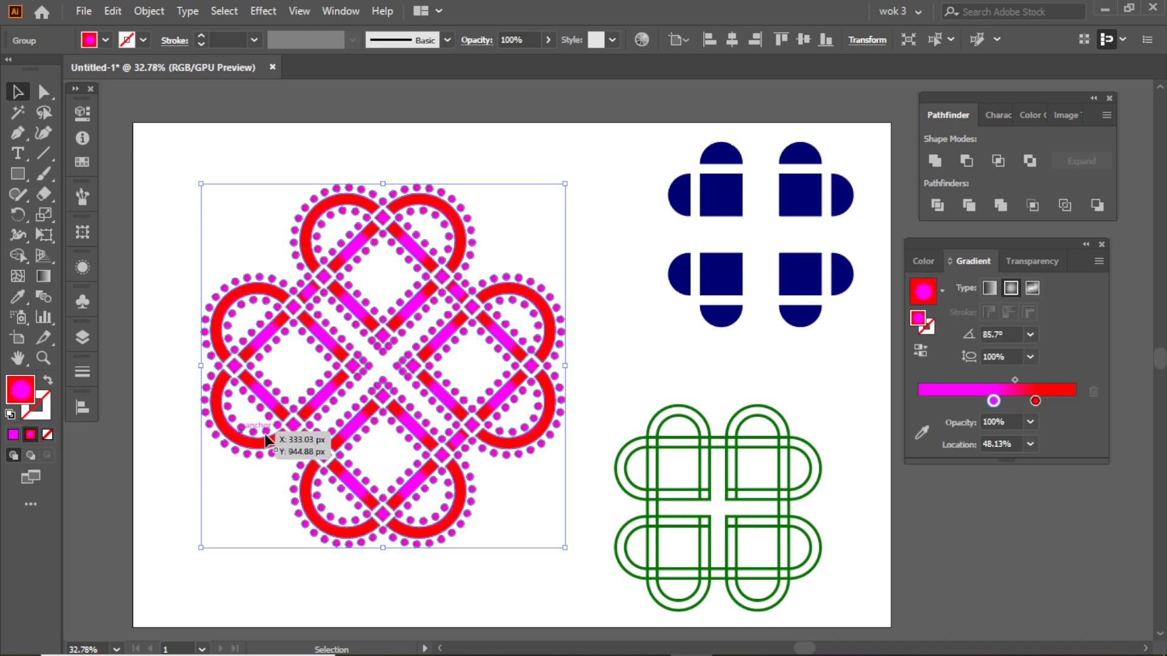
double_click(993, 401)
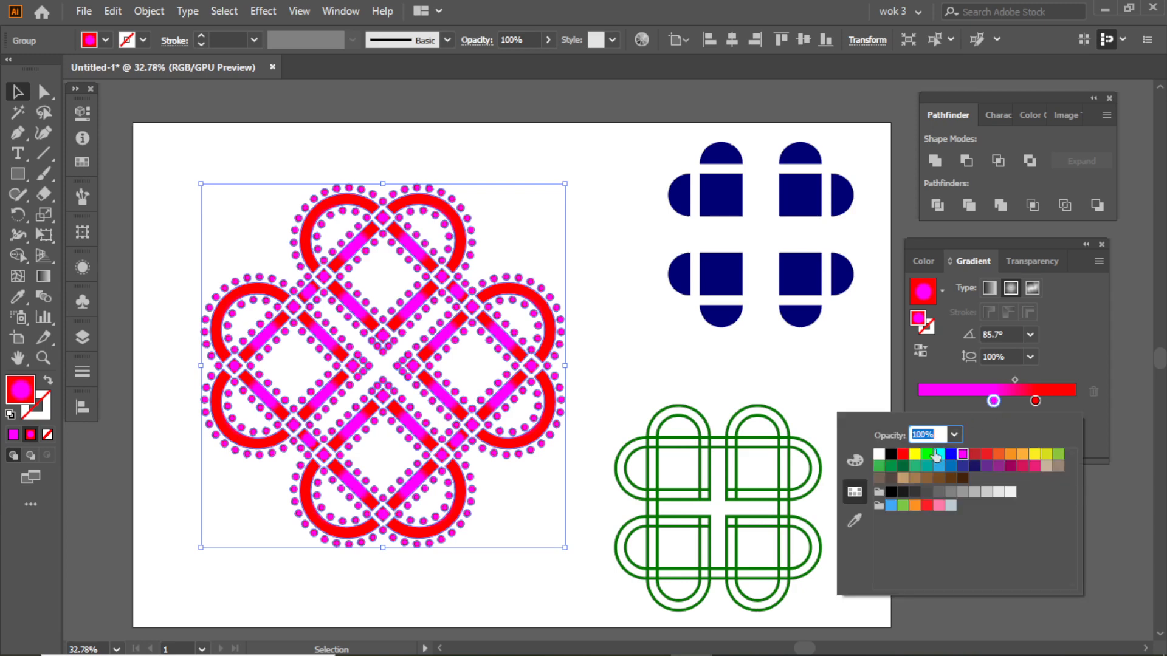
left_click(974, 466)
left_click(963, 455)
left_click(1032, 466)
left_click(1024, 469)
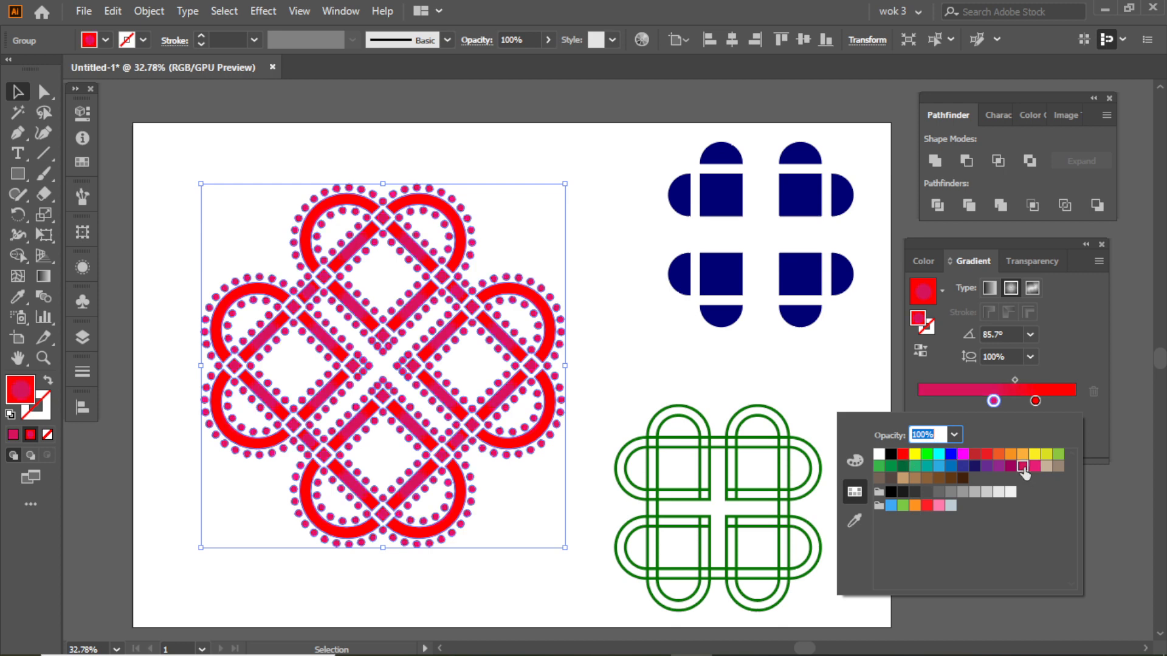
Add a gradient stop at about 28% and colour it violet with R 136, G 0, B 255 (8800ff)
left_click(962, 404)
left_click(962, 402)
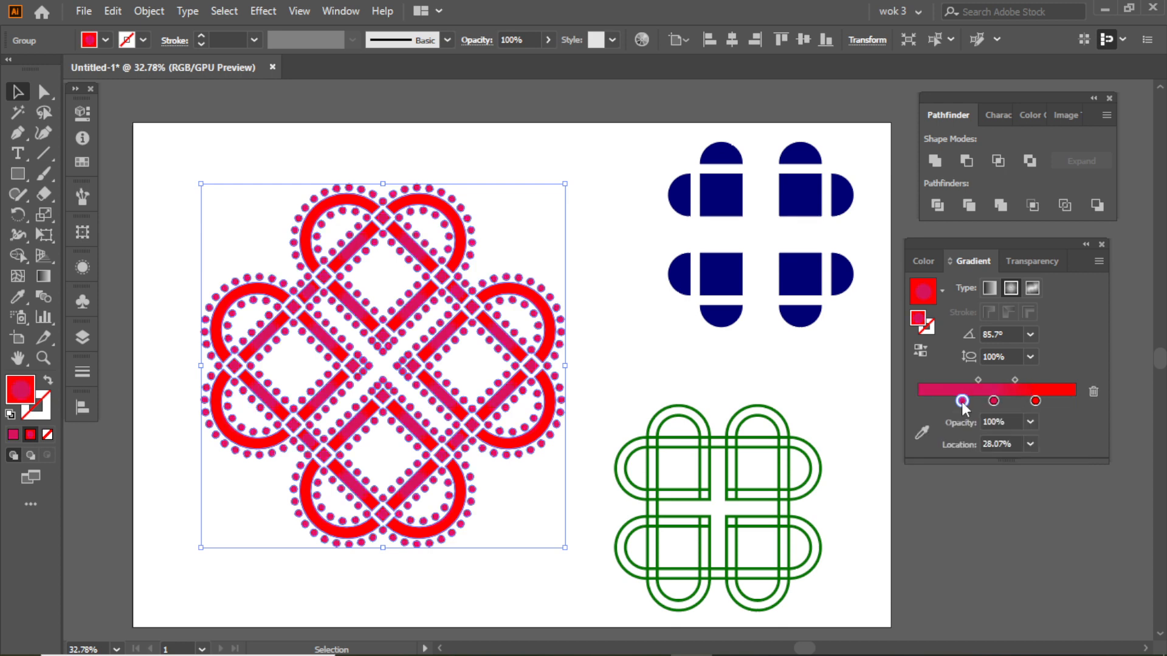
double_click(962, 403)
left_click(997, 456)
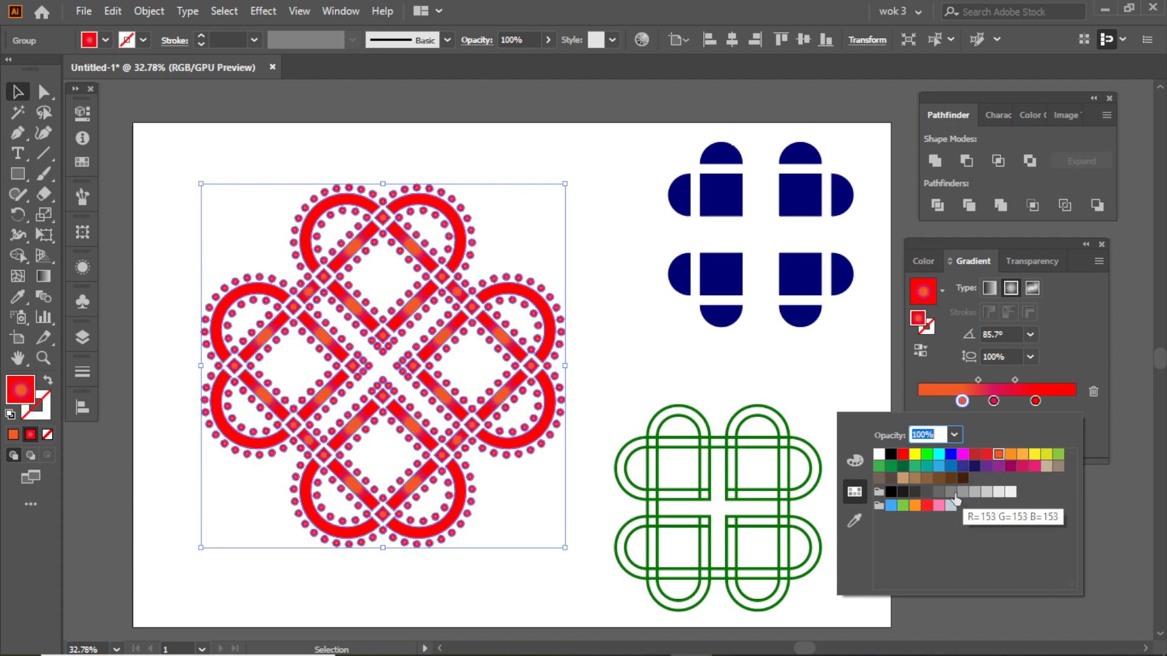
left_click(900, 465)
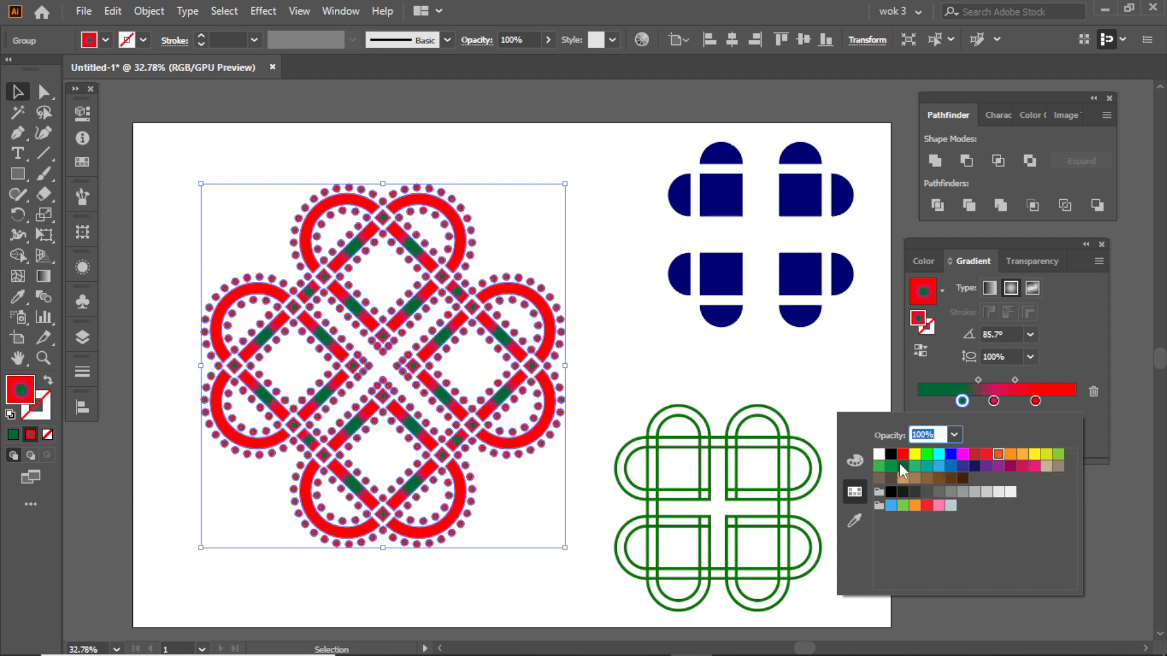
left_click(848, 461)
left_click_drag(976, 467, 1021, 466)
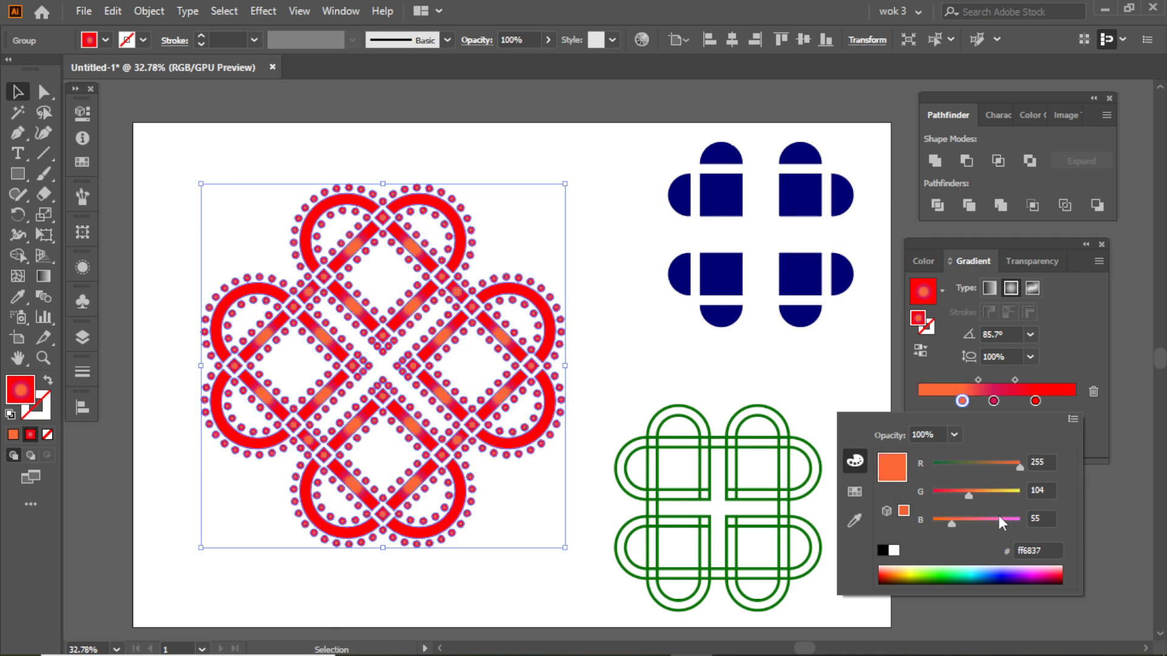
left_click_drag(999, 519, 1021, 520)
left_click_drag(971, 492, 980, 463)
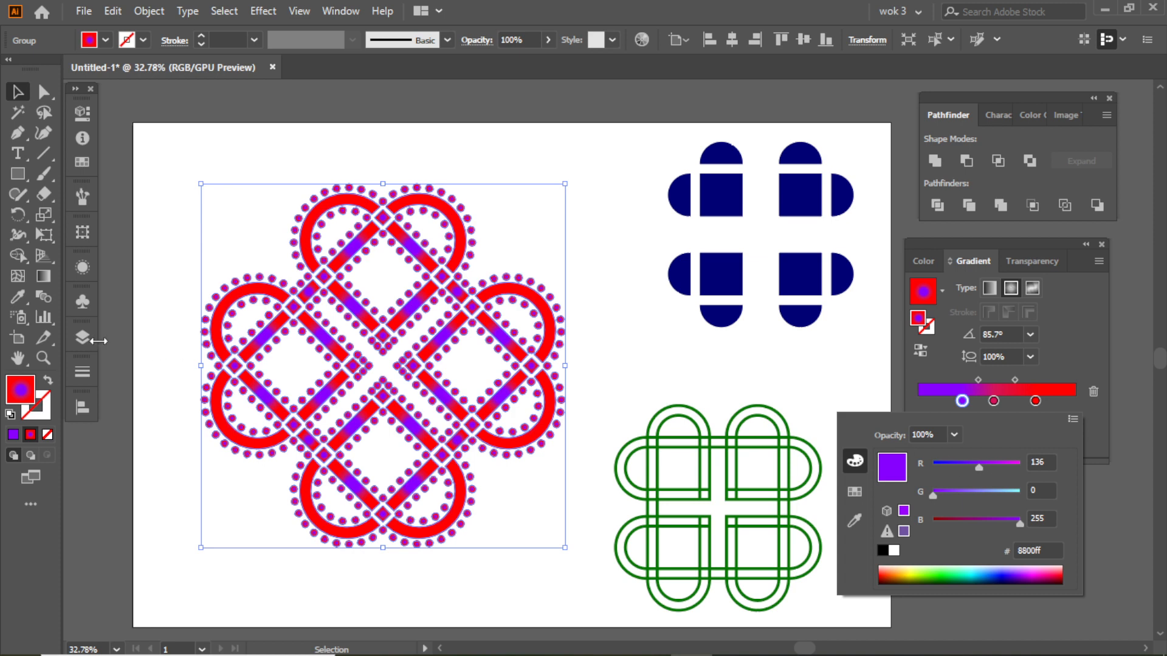
Draw one radial gradient across the whole design from its upper crossing to just below its centre and place the violet stop at about 9%
left_click(41, 282)
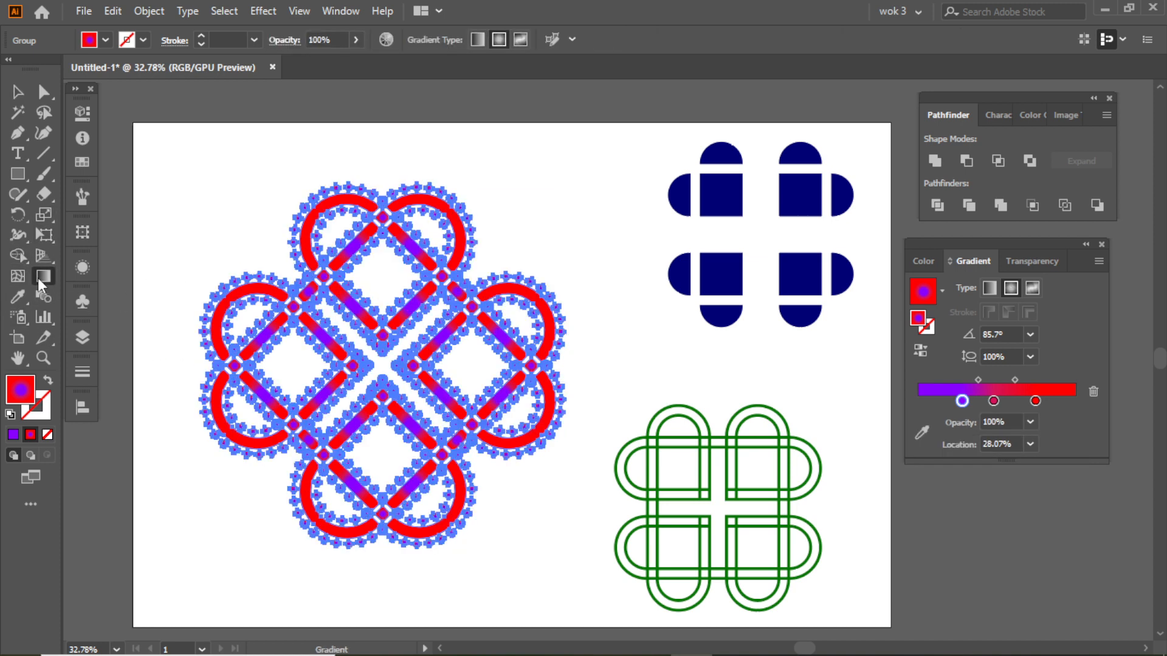
left_click_drag(373, 214, 381, 382)
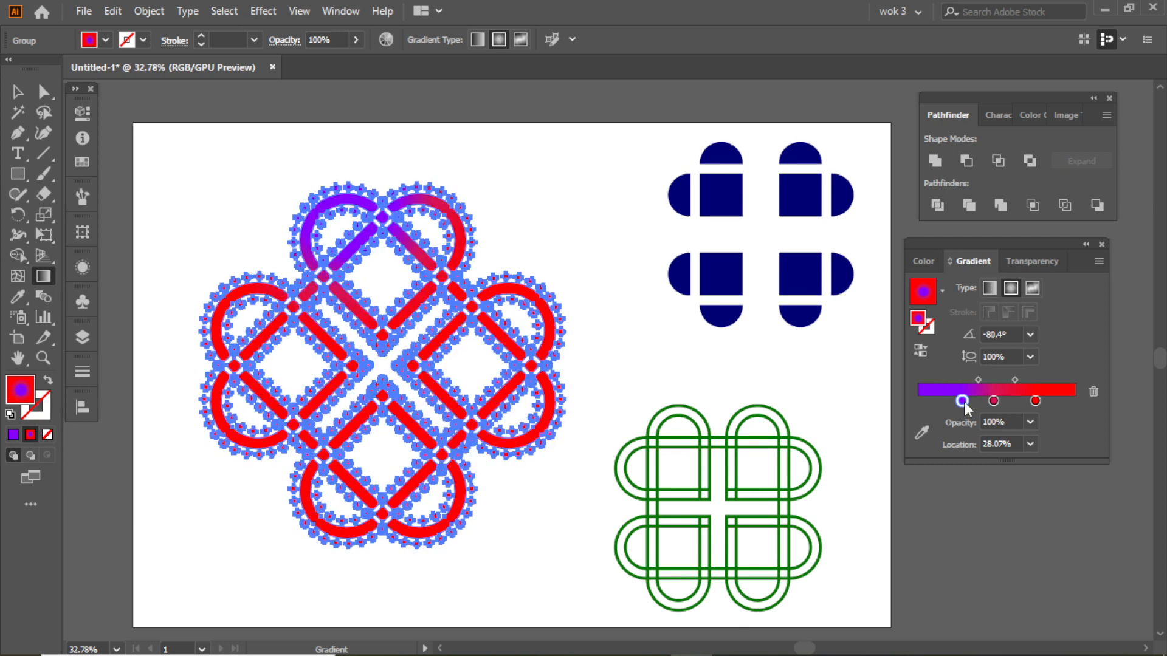
left_click_drag(962, 401, 933, 401)
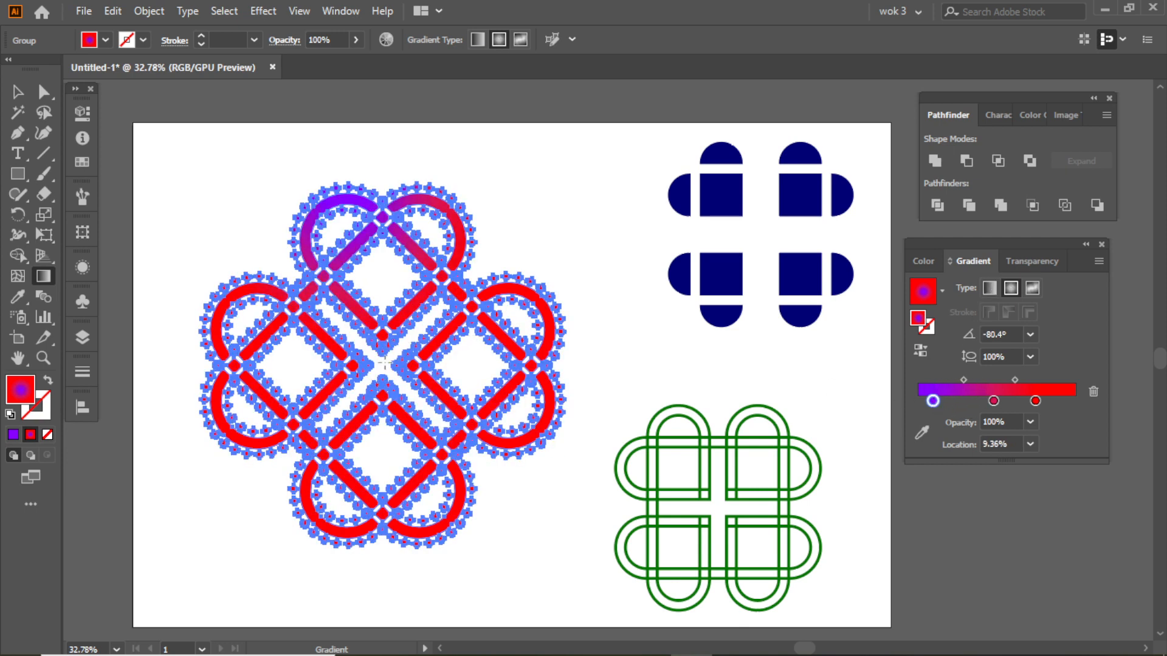
Convert the whole united design, including its dotted outline, into one compound path
key("ctrl+h")
left_click_drag(399, 212, 400, 212)
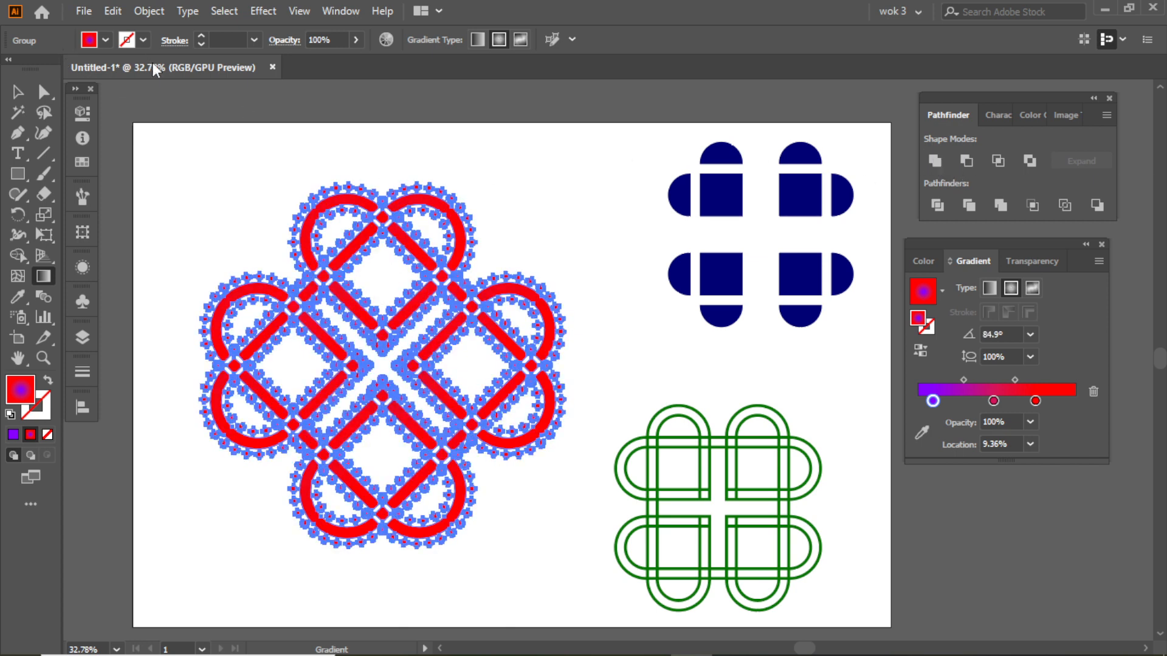
left_click(149, 11)
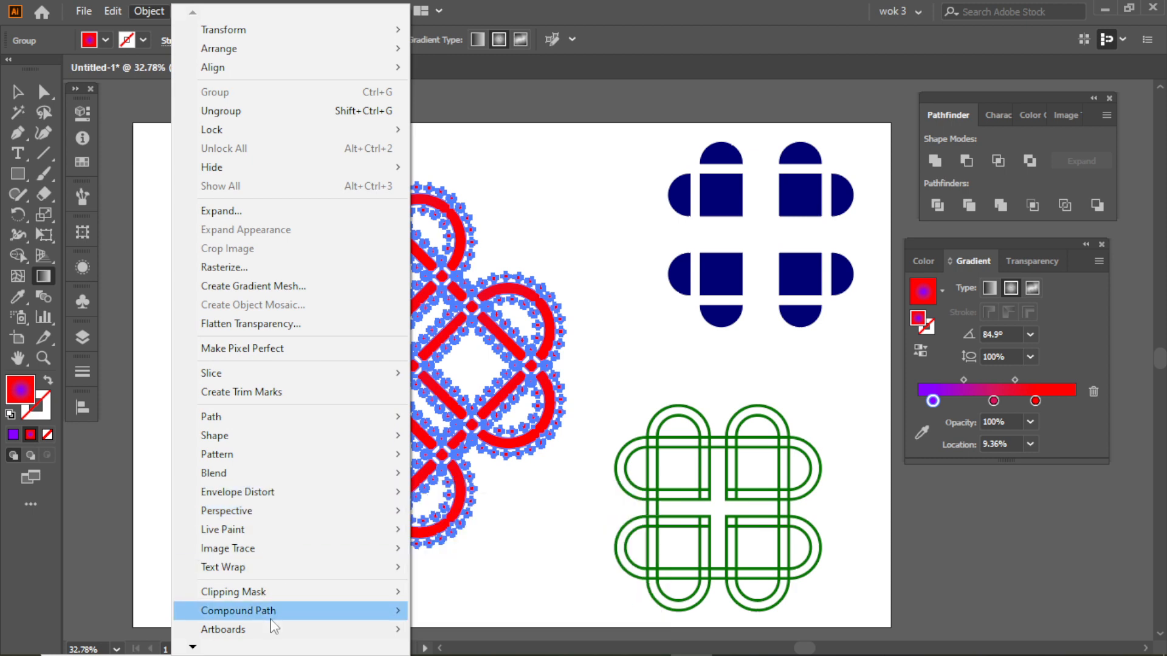
mouse_move(268, 614)
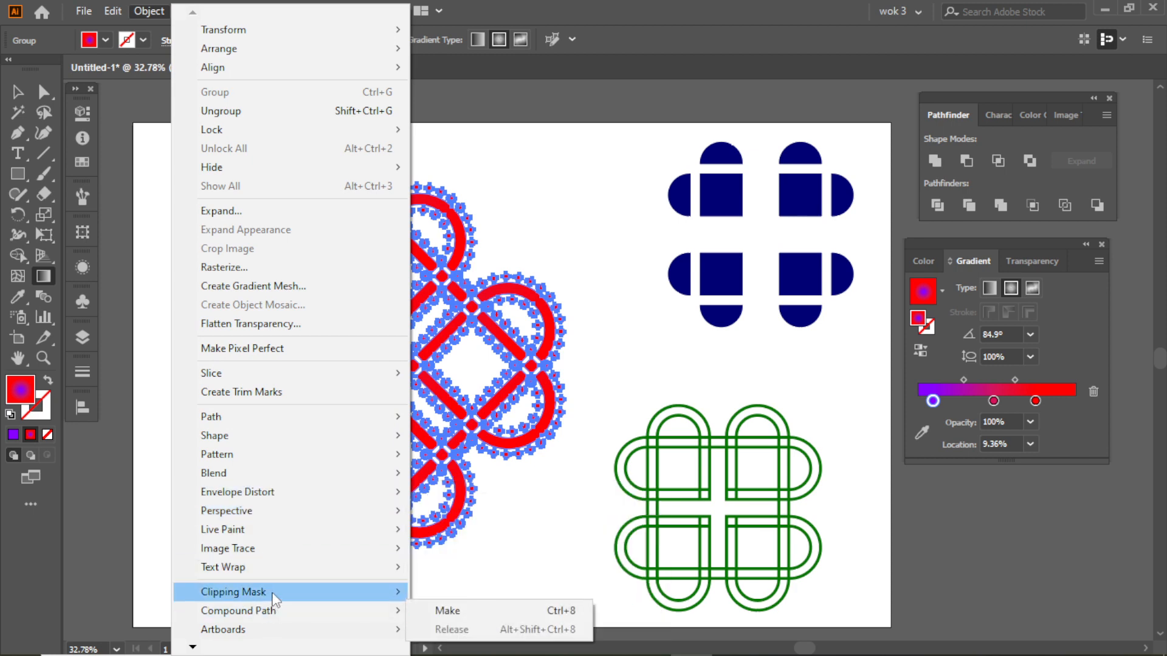
left_click(454, 609)
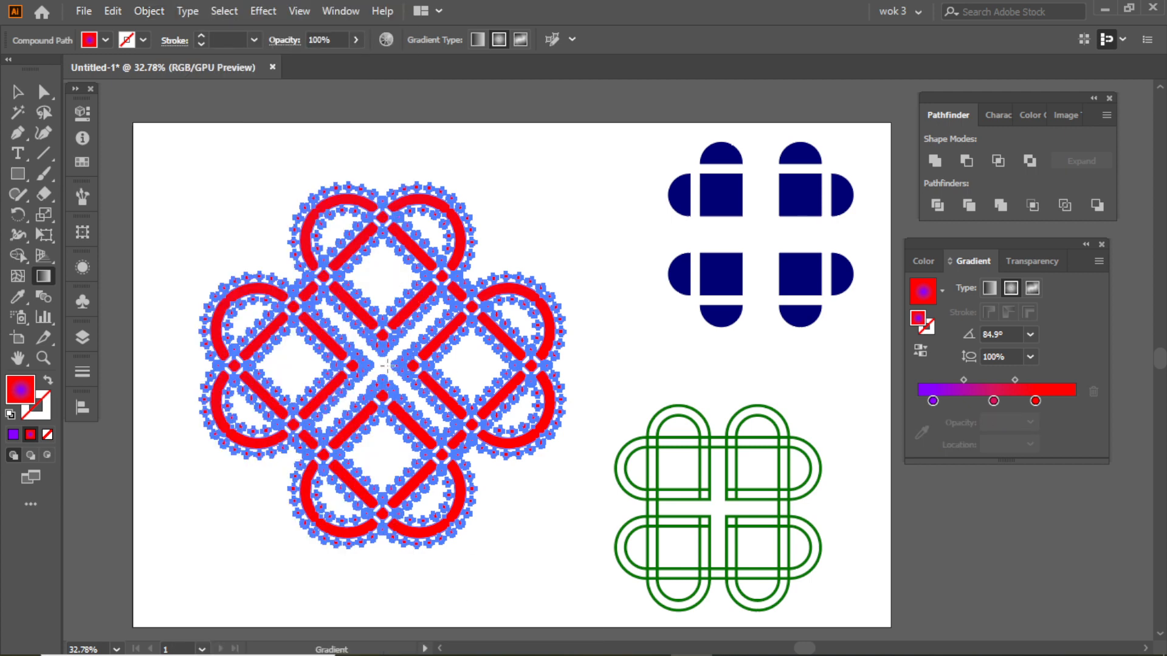
Redraw the radial gradient from the design's centre to just above its top, with violet at about 46%, crimson about 71% and red near the end
left_click_drag(386, 368, 377, 178)
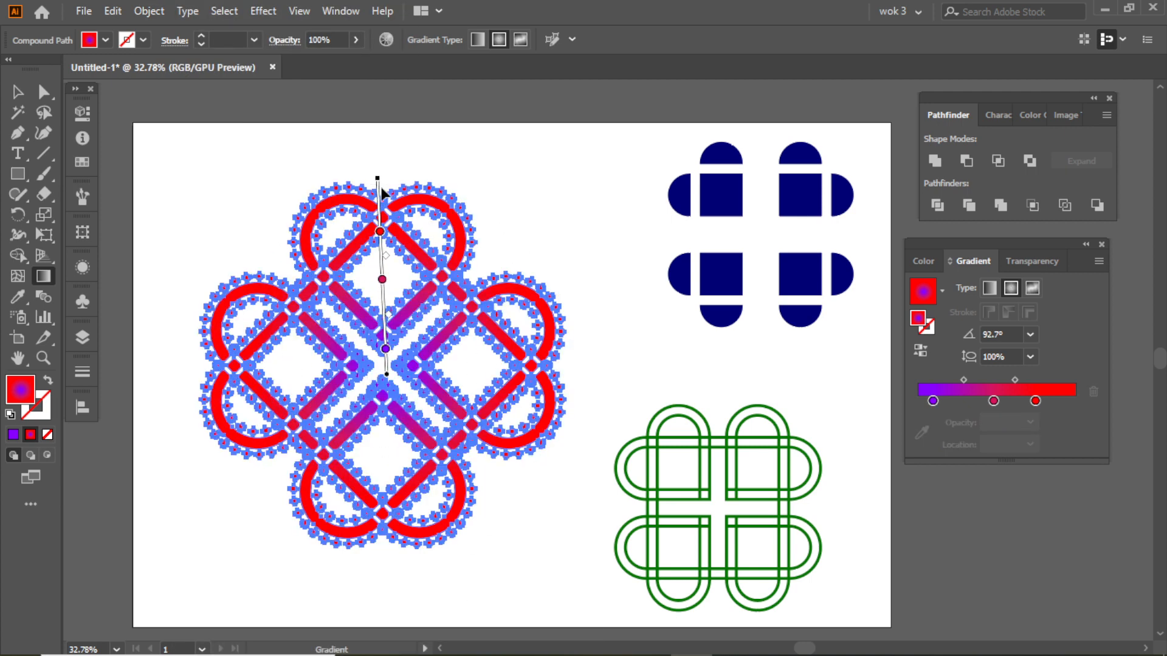
left_click_drag(380, 233, 378, 193)
mouse_move(382, 279)
left_mouse_down()
mouse_move(383, 220)
mouse_move(380, 238)
left_mouse_up()
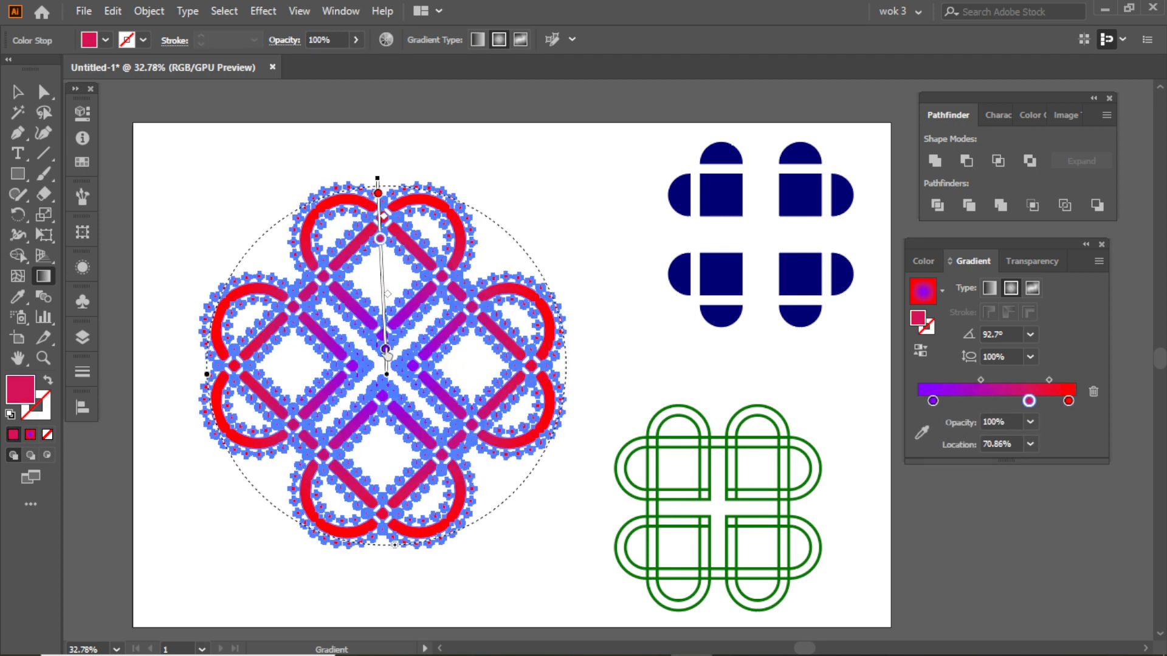
left_click_drag(386, 348, 382, 283)
left_click(17, 91)
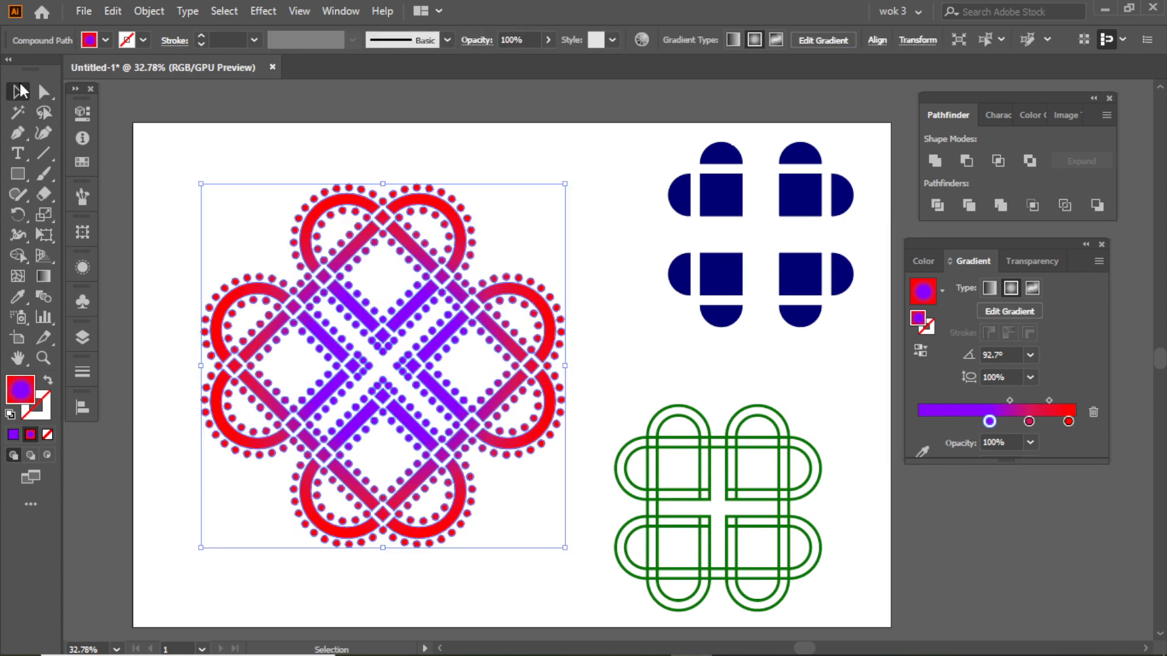
left_click(423, 175)
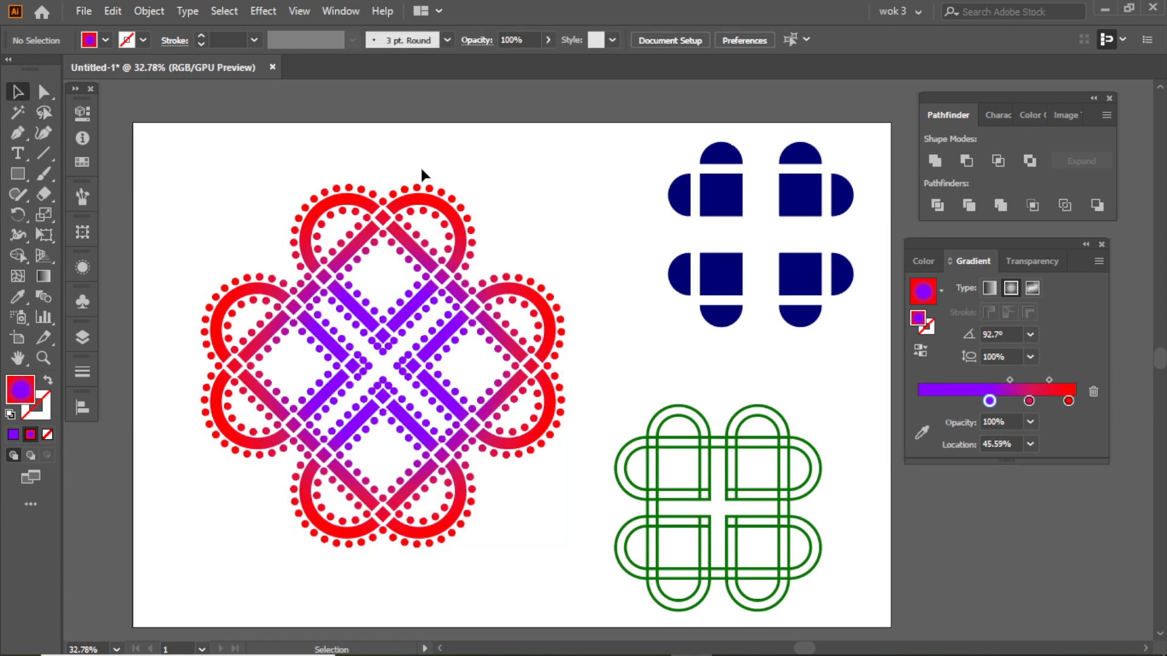